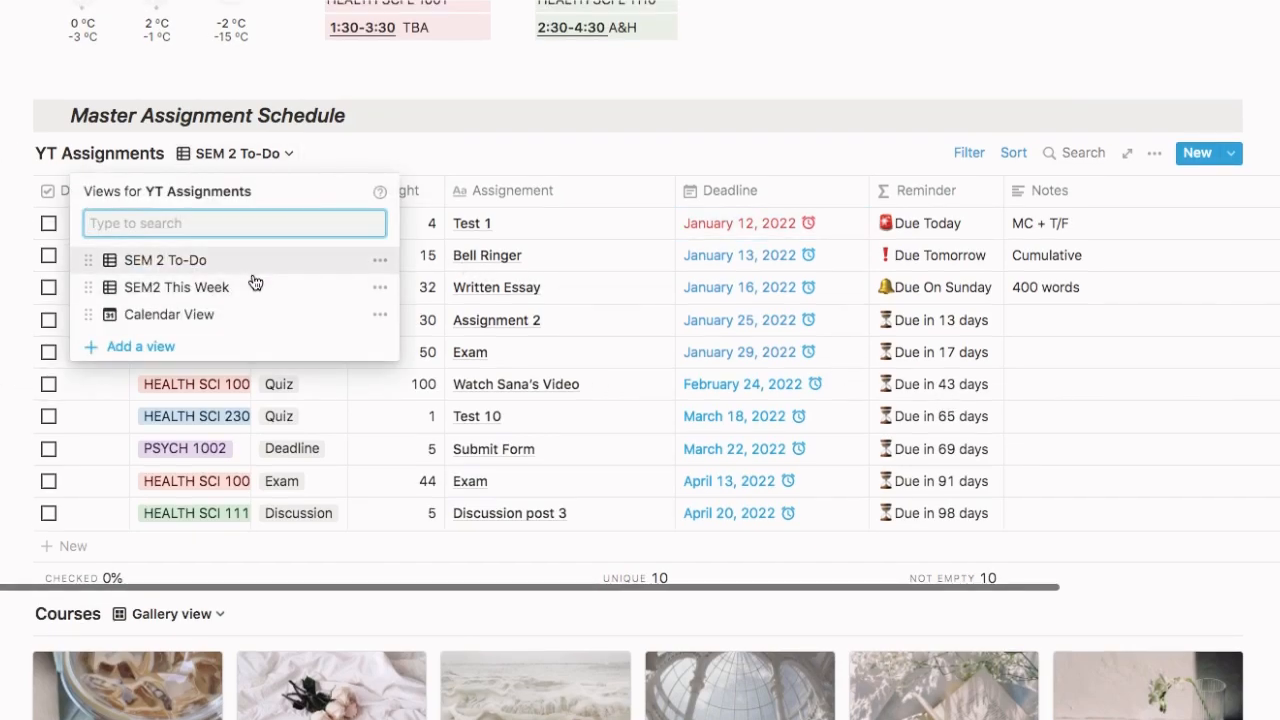
Show only this week's assignments and reveal the flashcard's answer
{"action": "left_click", "coordinate": [255, 287]}
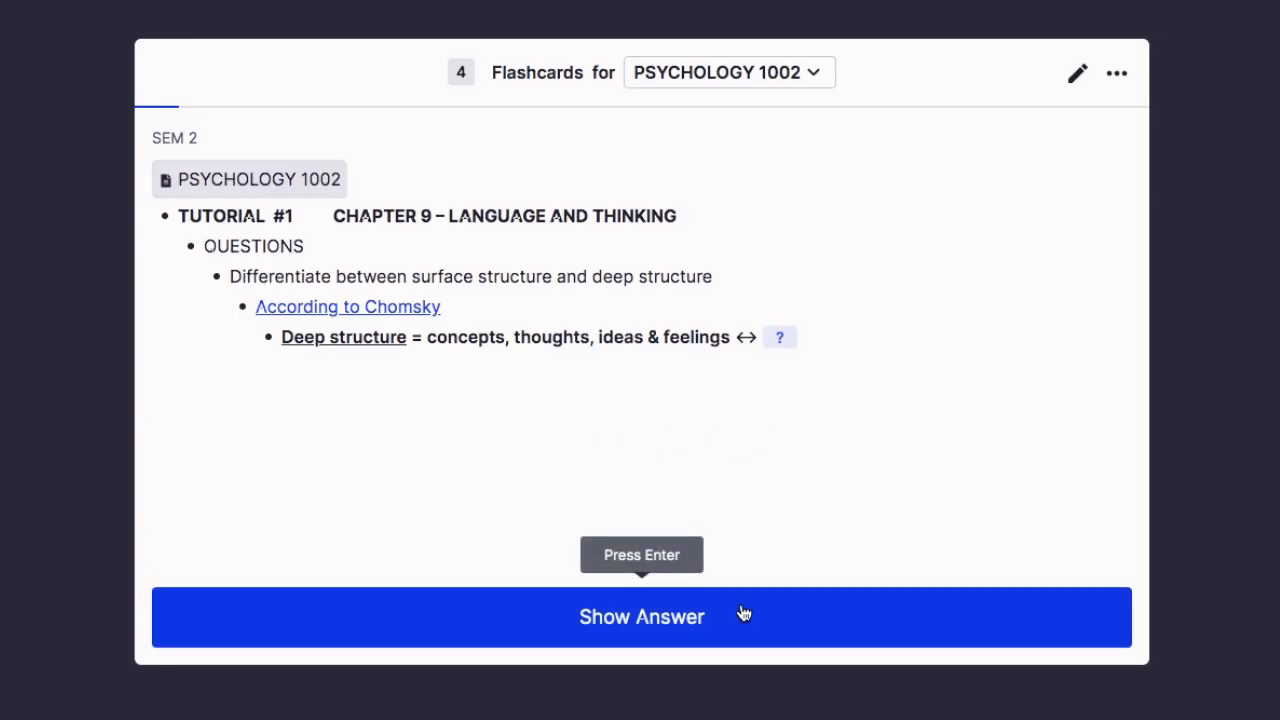
{"action": "left_click", "coordinate": [743, 610]}
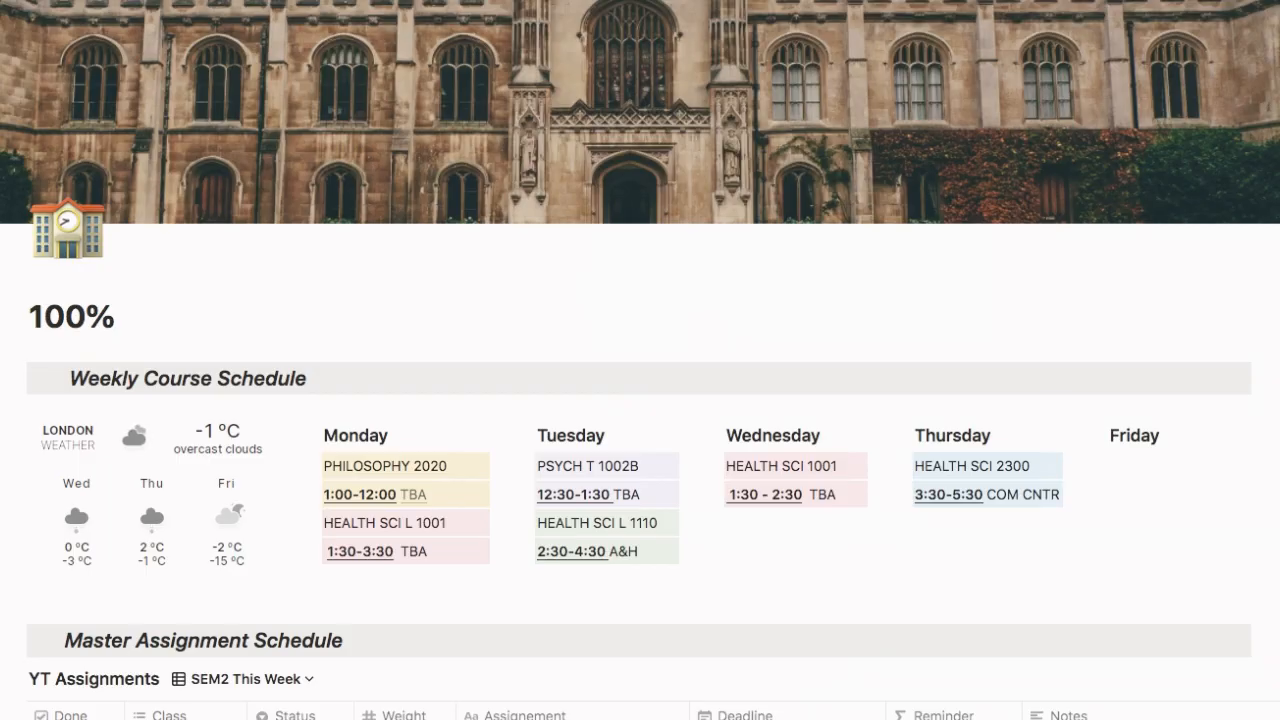
Select the Weekly Course Schedule heading text, then clear the selection
{"action": "left_click_drag", "start_coordinate": [324, 390], "coordinate": [78, 372]}
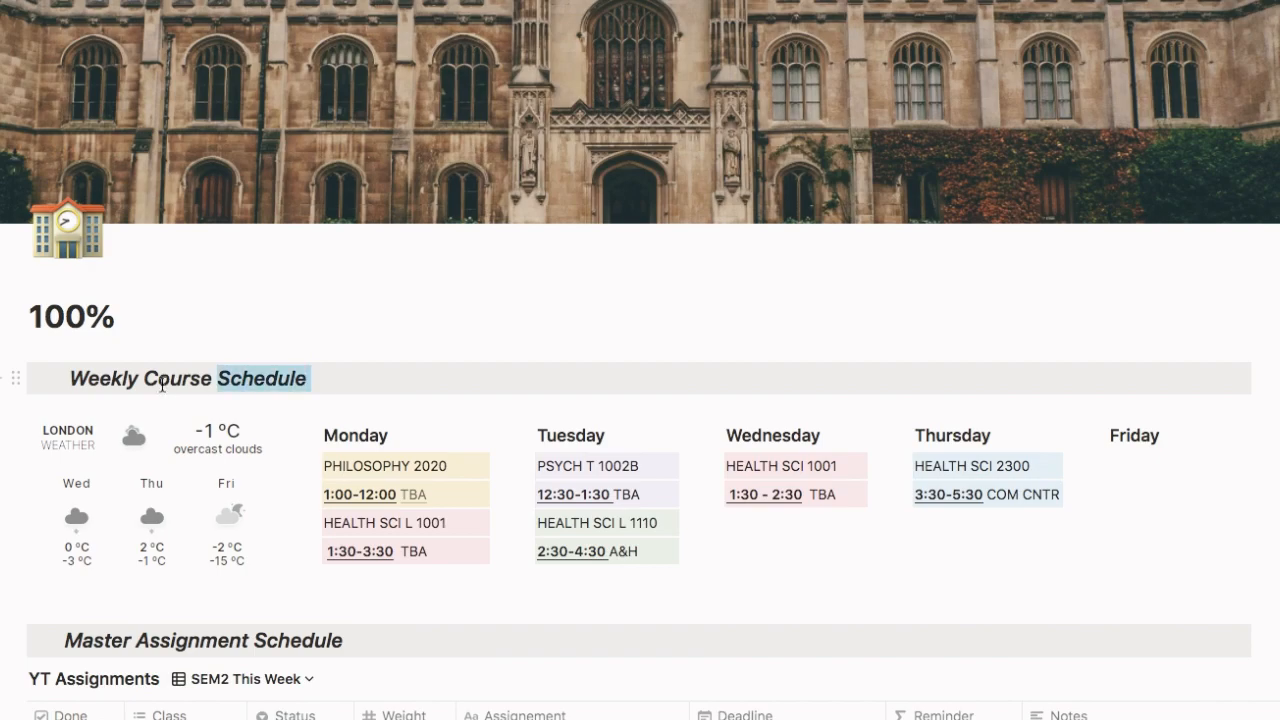
{"action": "left_click", "coordinate": [330, 378]}
{"action": "mouse_move", "coordinate": [150, 495]}
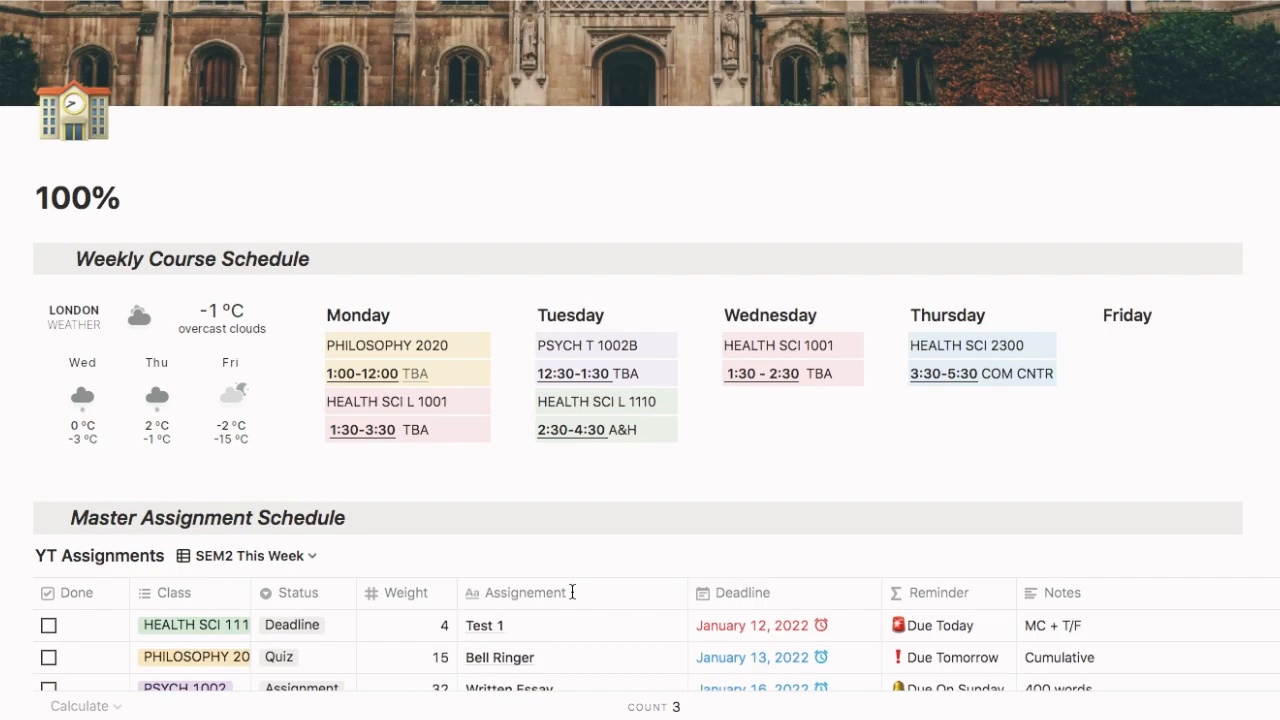
{"action": "scroll", "coordinate": [572, 592], "scroll_direction": "down", "scroll_amount": 1}
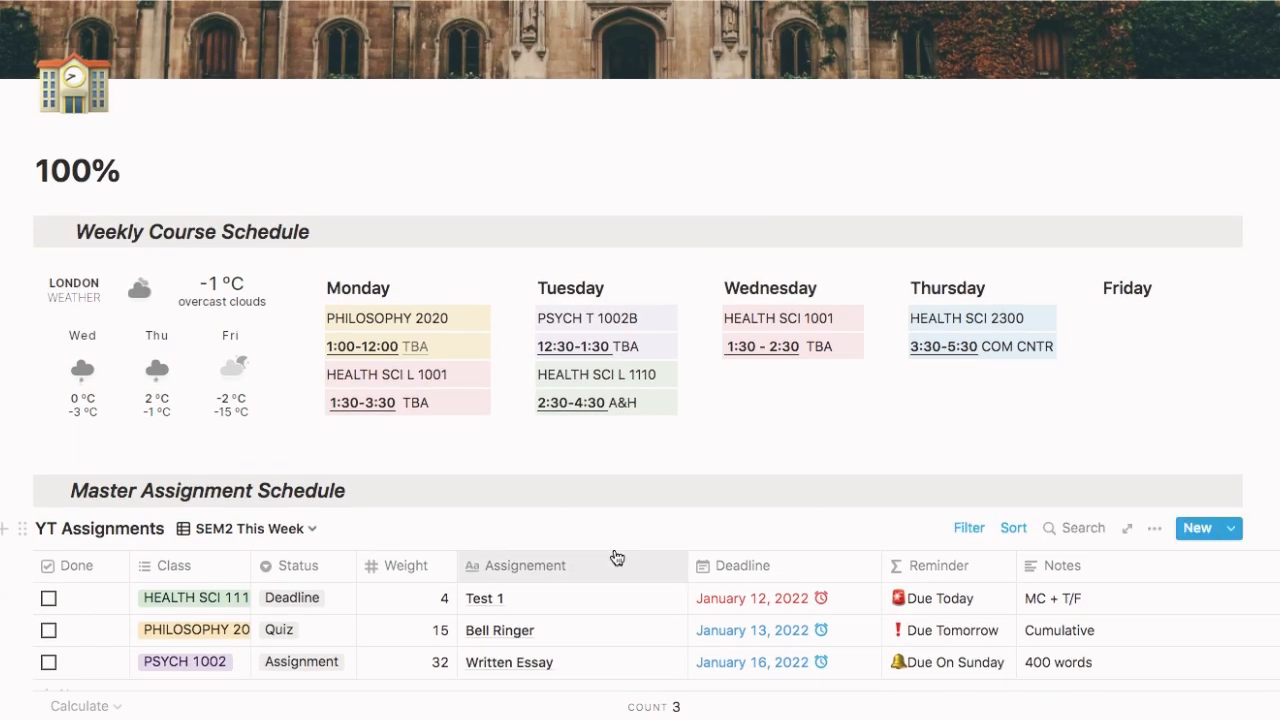
{"action": "scroll", "coordinate": [615, 556], "scroll_direction": "down", "scroll_amount": 2}
{"action": "scroll", "coordinate": [615, 556], "scroll_direction": "up", "scroll_amount": 2}
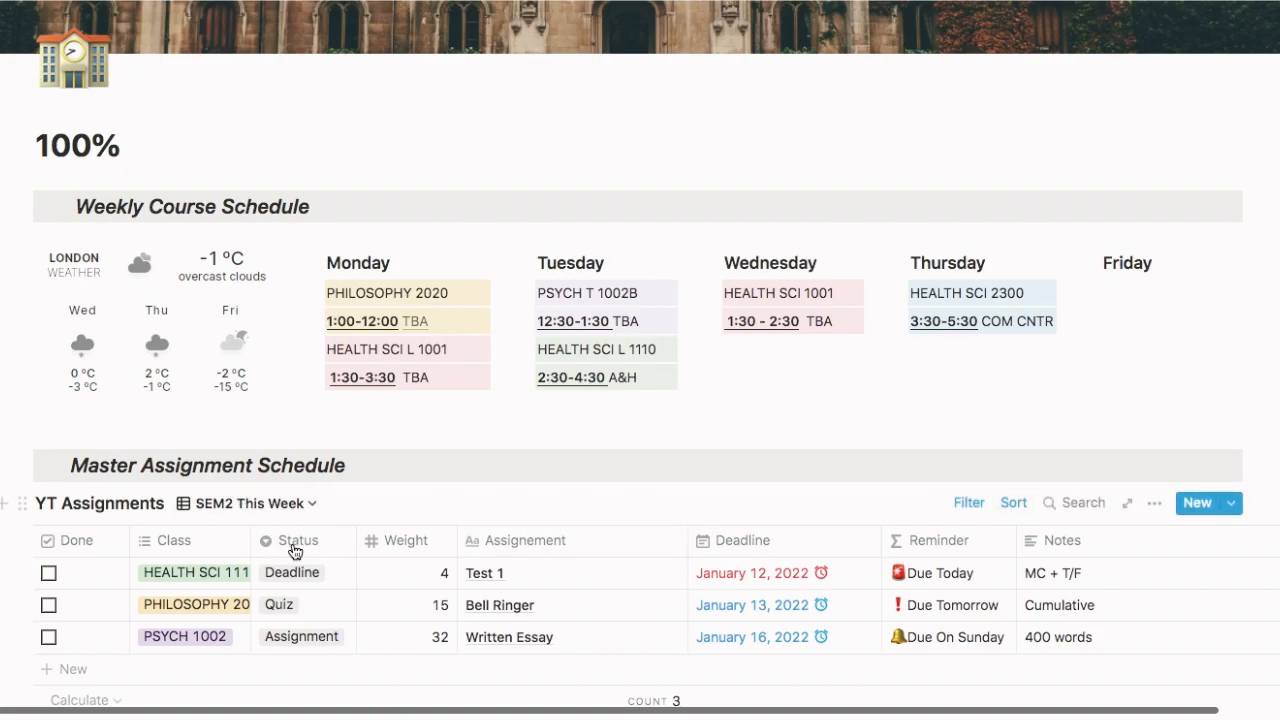
{"action": "scroll", "coordinate": [530, 550], "scroll_direction": "down", "scroll_amount": 3}
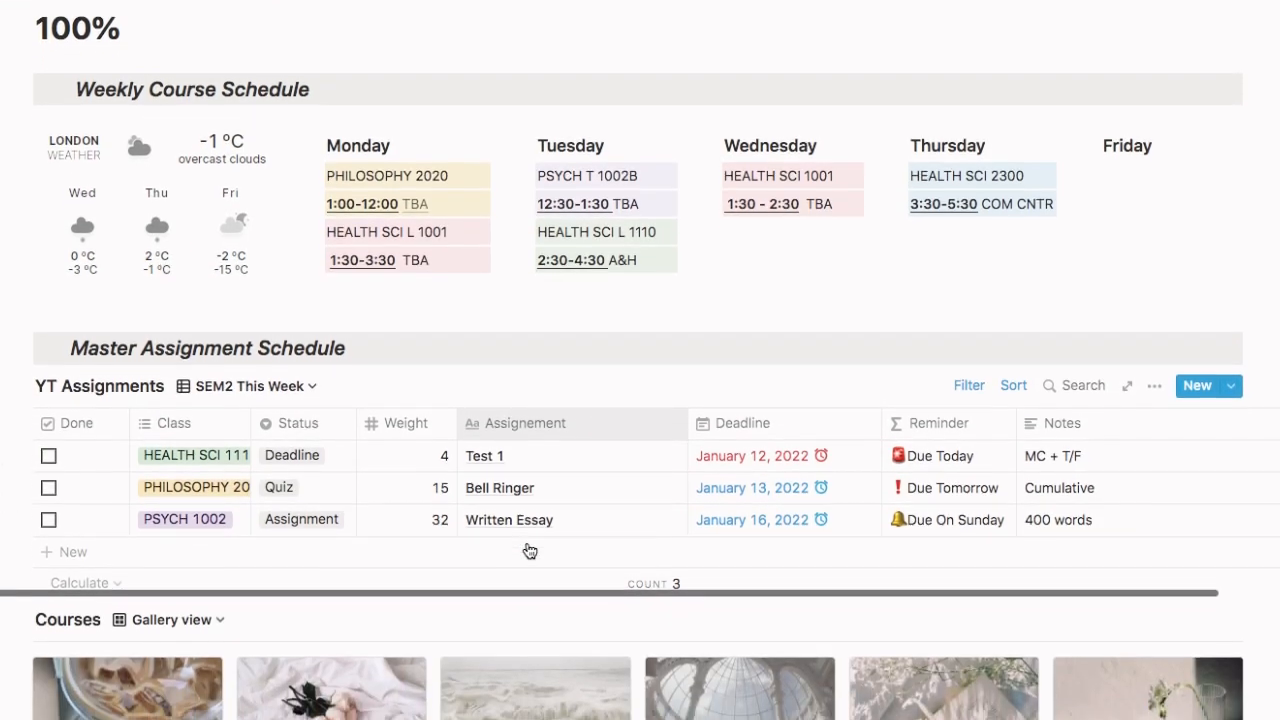
{"action": "scroll", "coordinate": [530, 550], "scroll_direction": "down", "scroll_amount": 4}
{"action": "scroll", "coordinate": [530, 550], "scroll_direction": "down", "scroll_amount": 4}
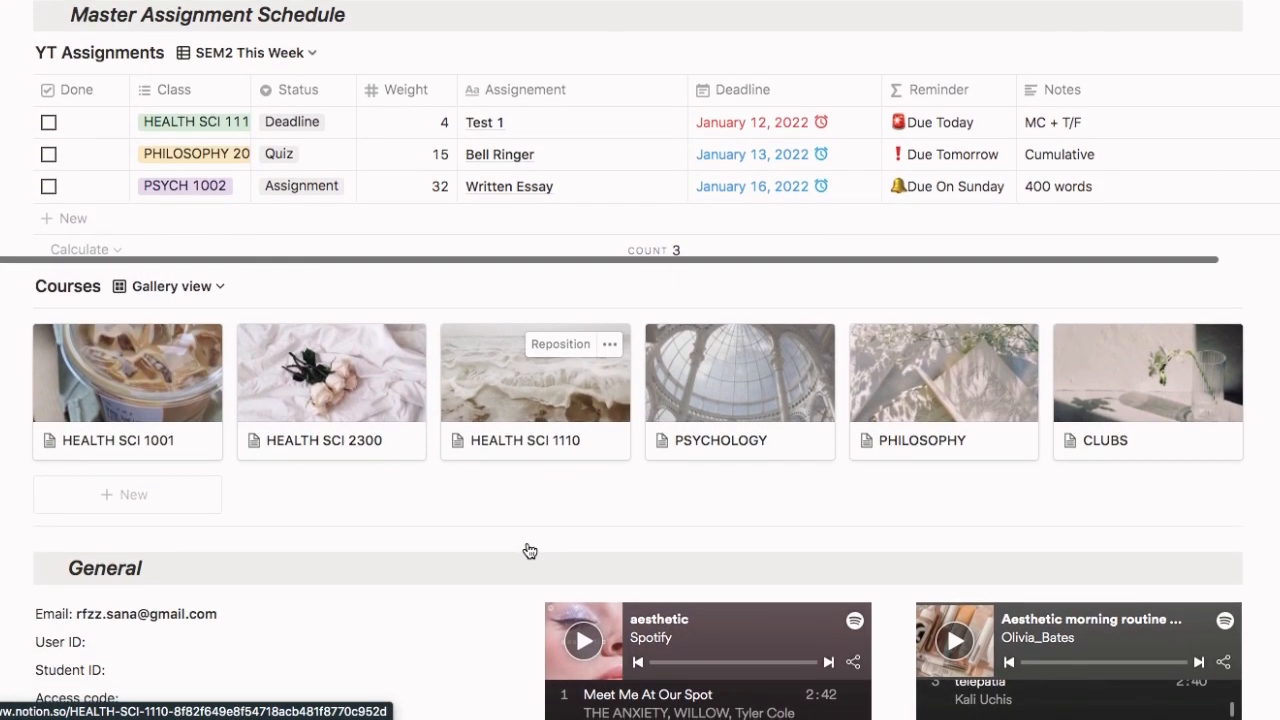
Switch the assignments table to the SEM 2 To-Do view and peek at Test 10's notes
{"action": "left_click", "coordinate": [250, 55]}
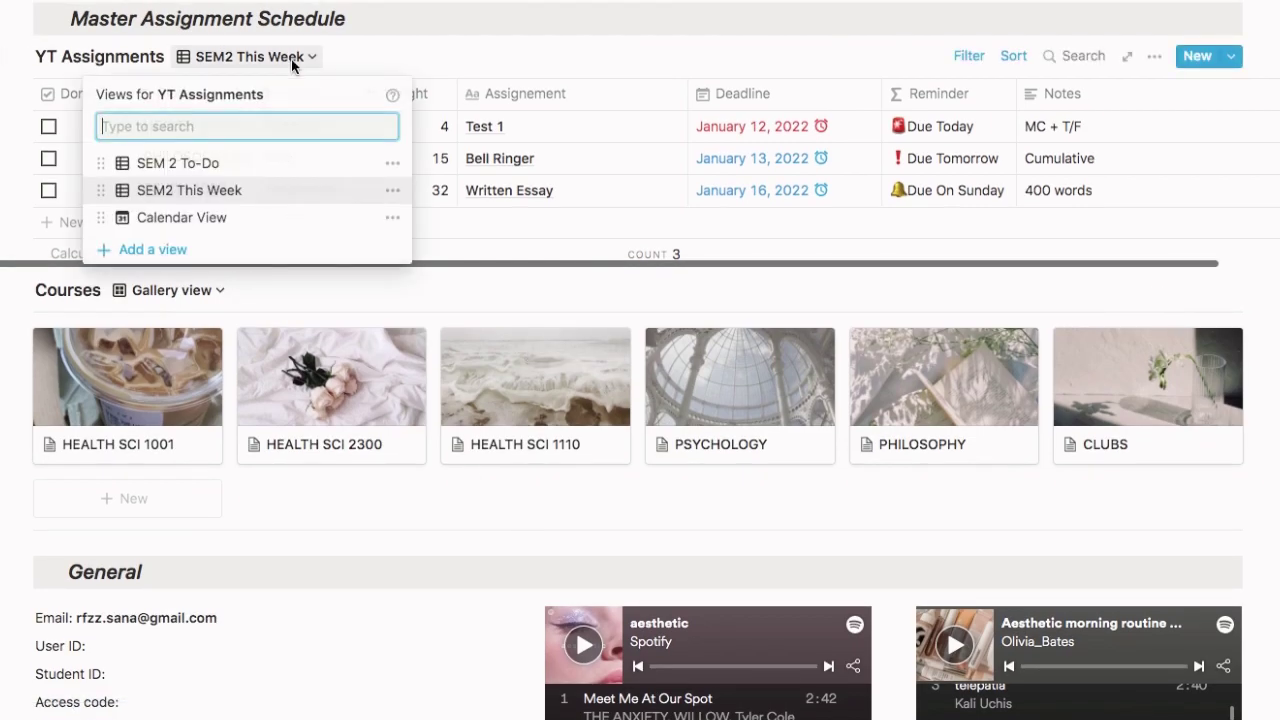
{"action": "left_click", "coordinate": [266, 162]}
{"action": "left_click", "coordinate": [266, 159]}
{"action": "left_click", "coordinate": [656, 207]}
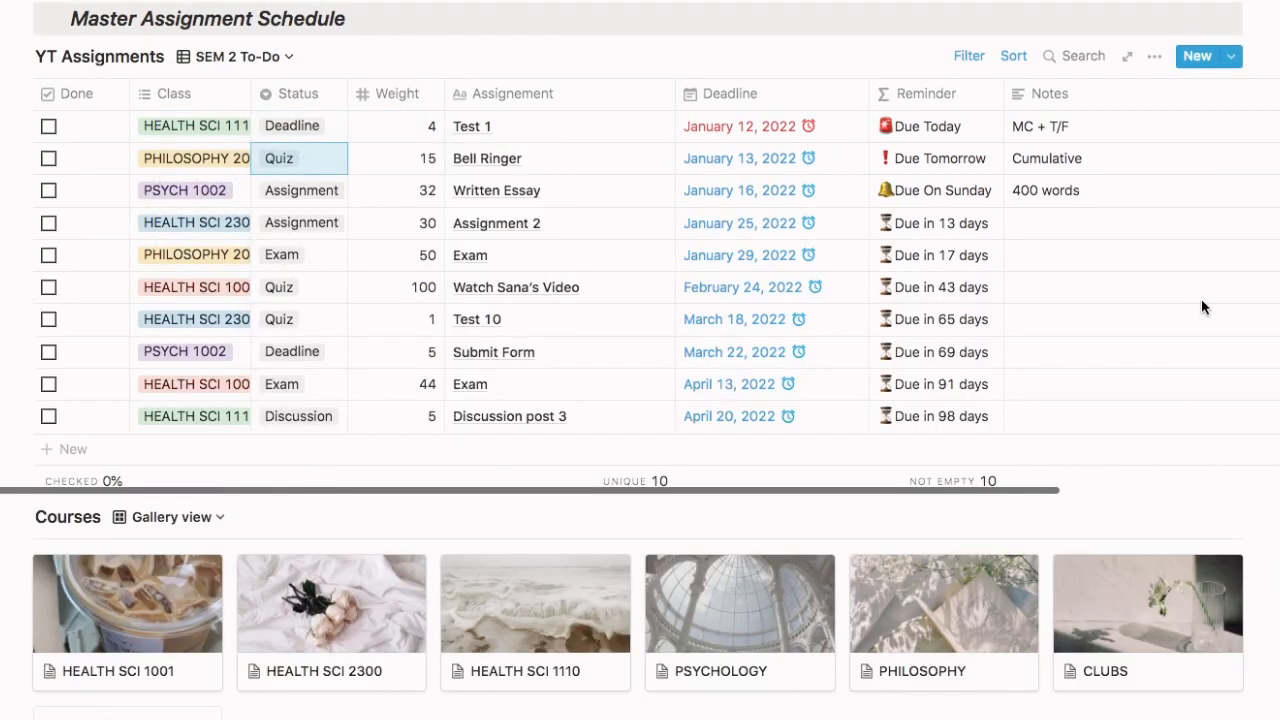
{"action": "left_click", "coordinate": [1201, 298]}
{"action": "key", "text": "Escape"}
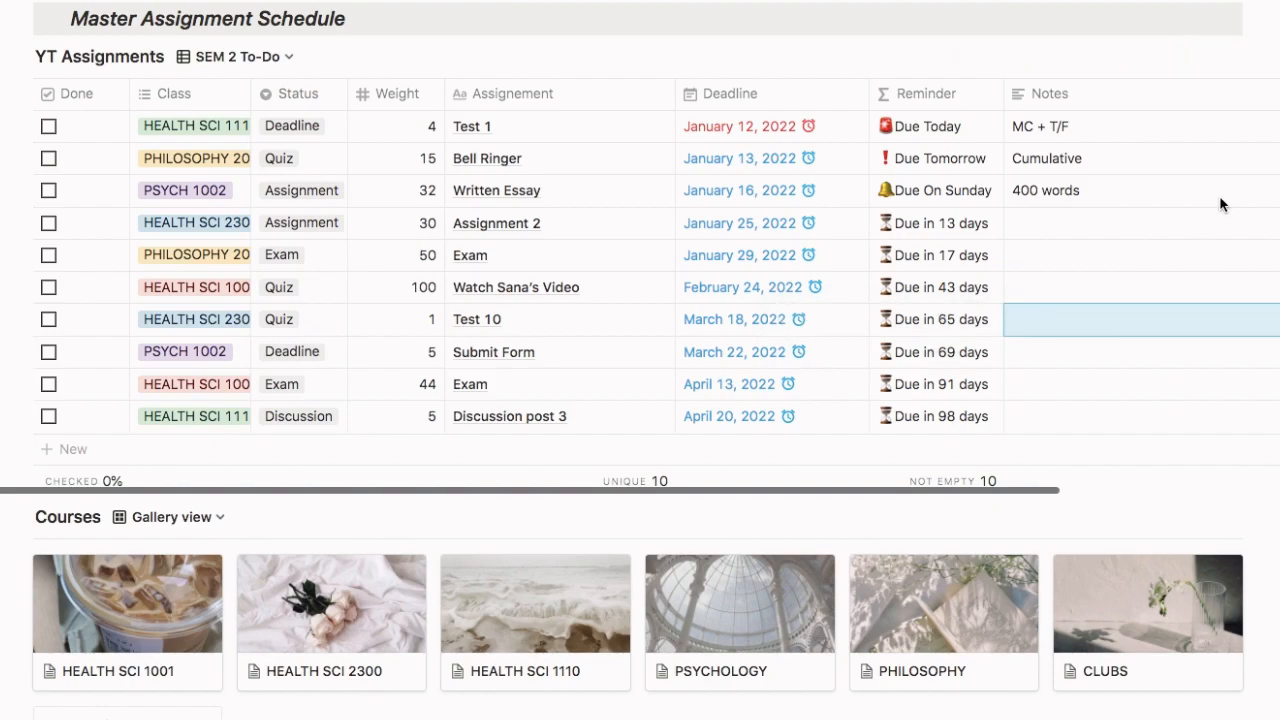
Review Test 1's class, status and weight cells without changing them
{"action": "left_click", "coordinate": [190, 126]}
{"action": "key", "text": "Escape"}
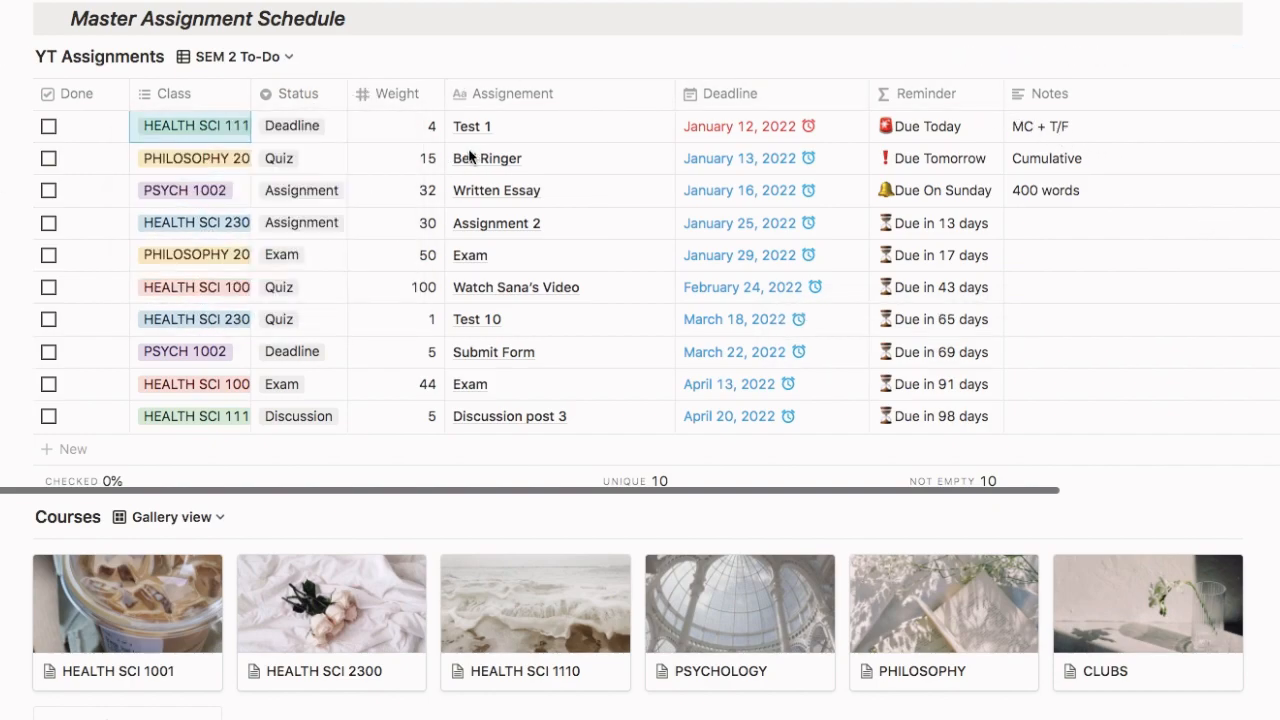
{"action": "left_click", "coordinate": [320, 132]}
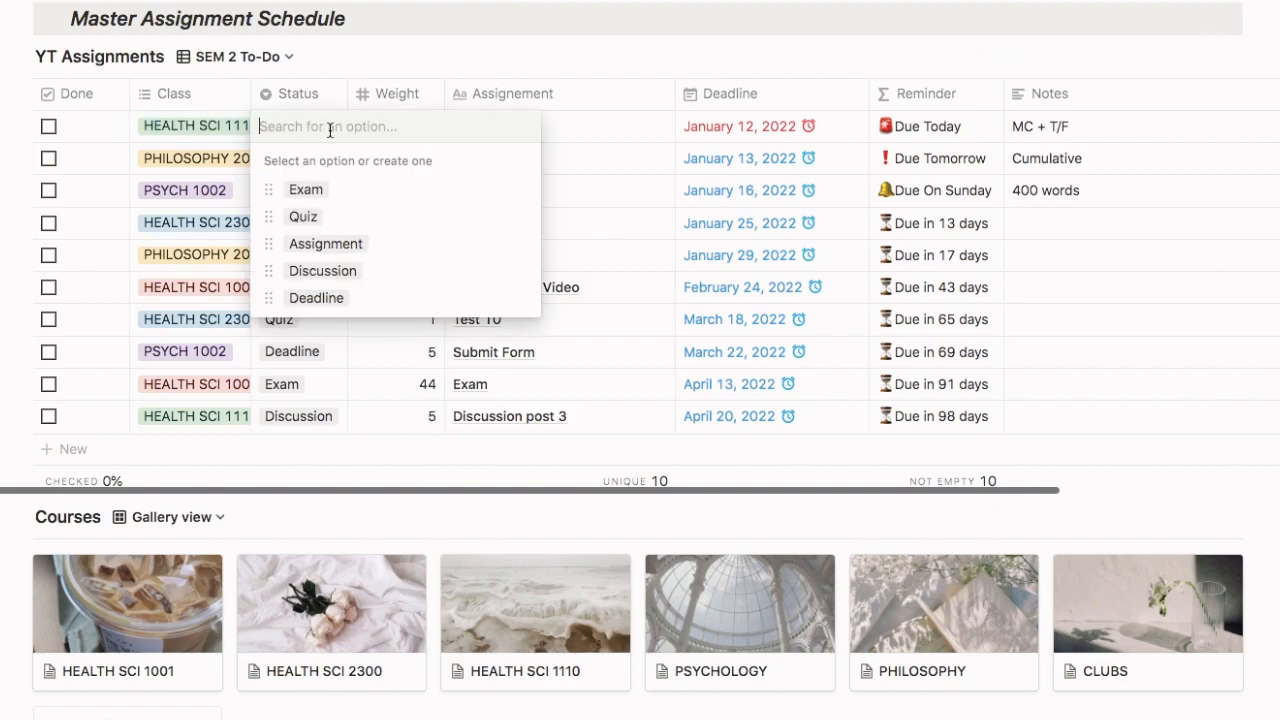
{"action": "left_click", "coordinate": [316, 297]}
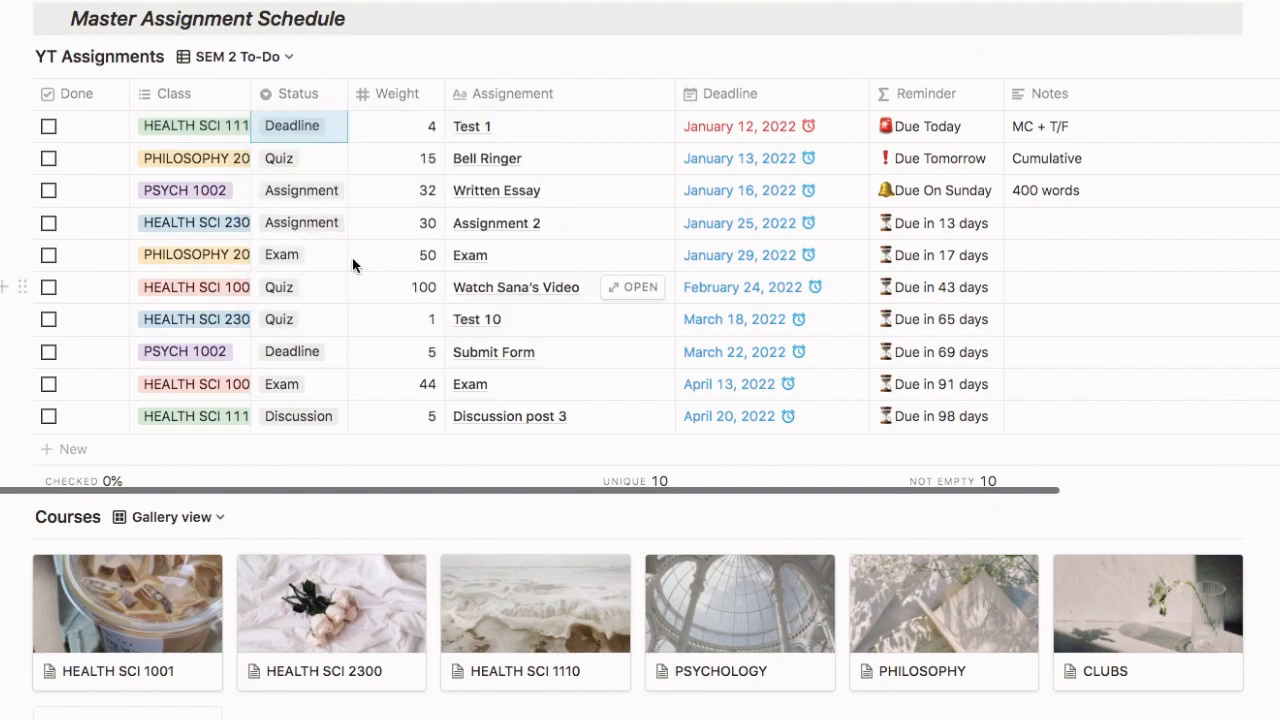
{"action": "left_click", "coordinate": [421, 131]}
{"action": "key", "text": "Escape"}
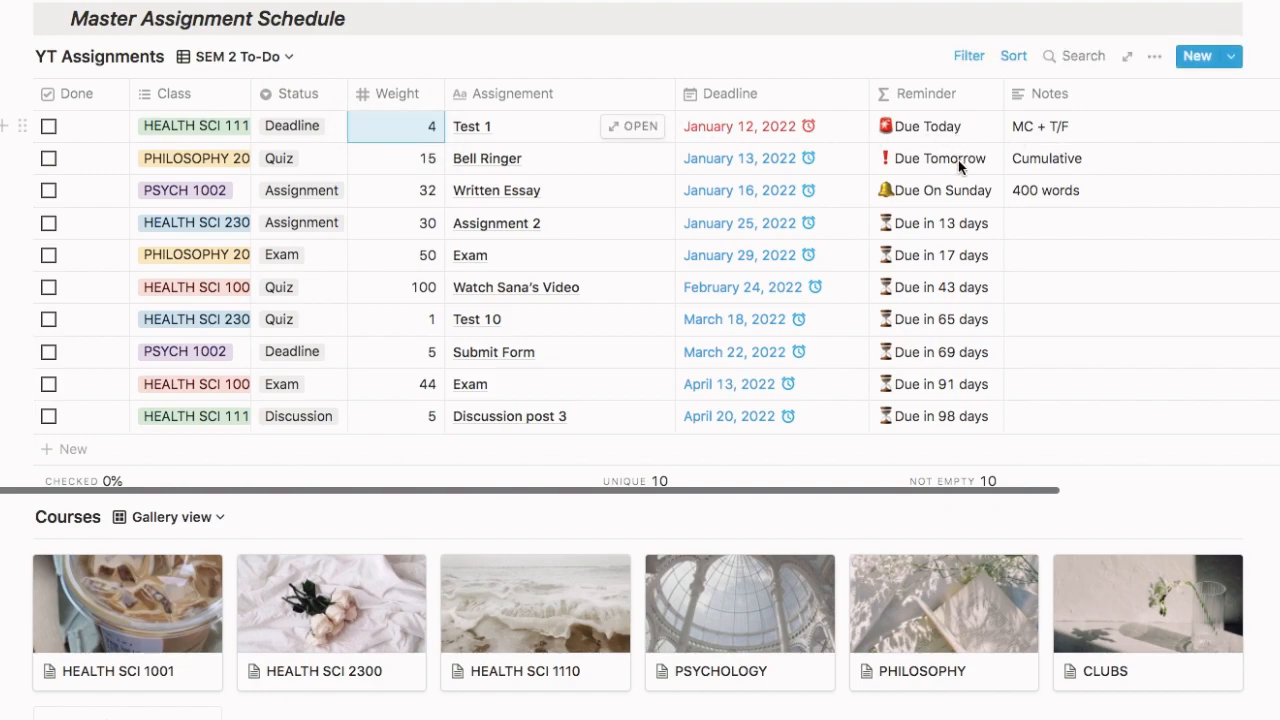
Move Test 1's deadline to January 11, then restore it to January 12
{"action": "left_click", "coordinate": [740, 126]}
{"action": "left_click", "coordinate": [774, 323]}
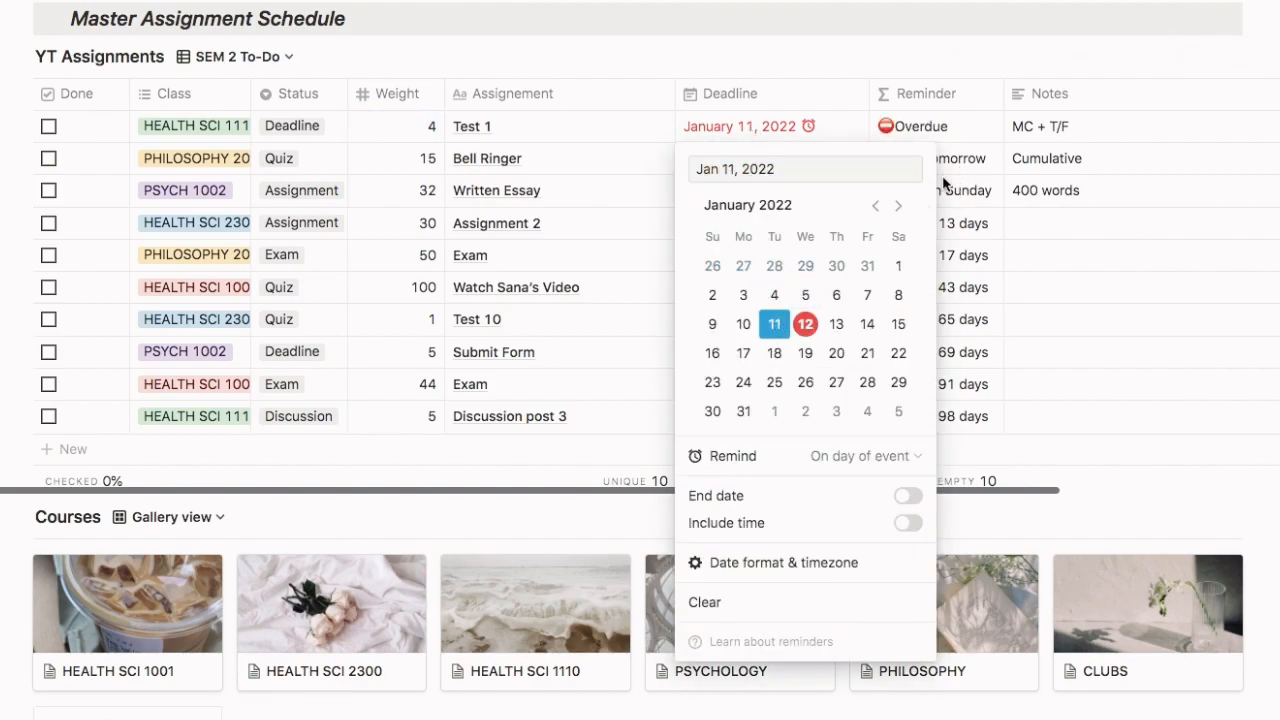
{"action": "left_click", "coordinate": [950, 140]}
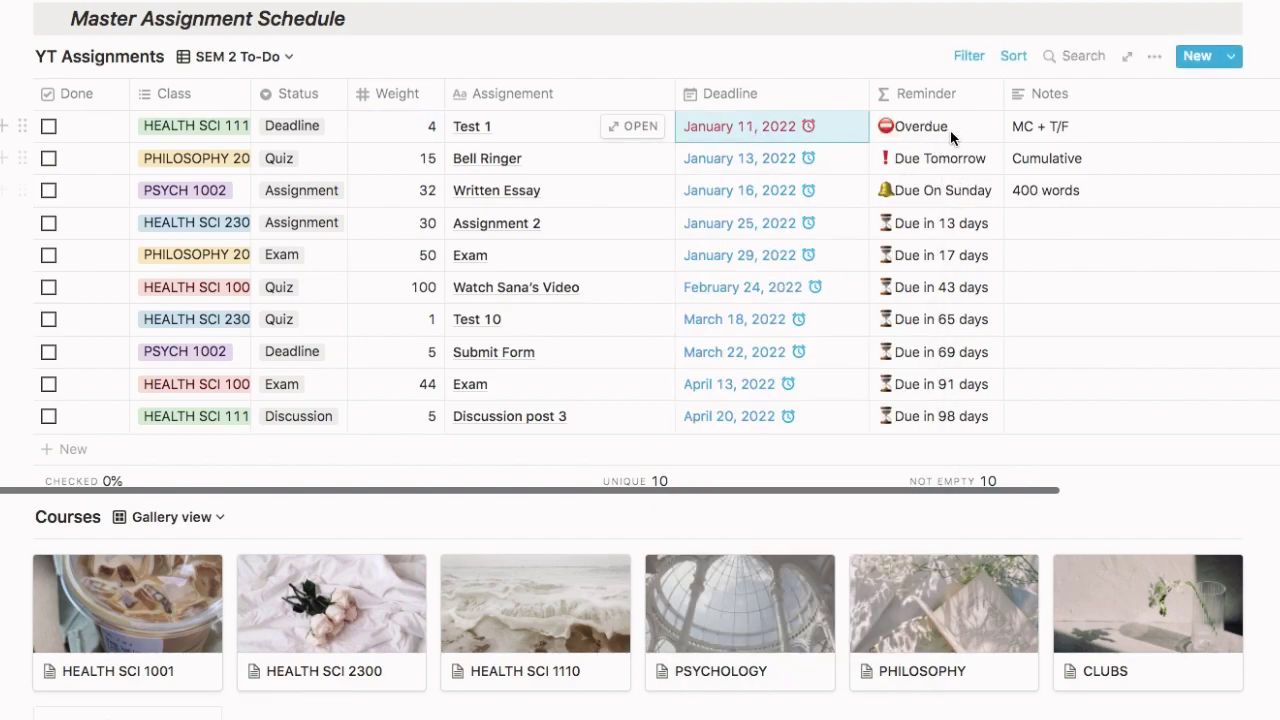
{"action": "left_click", "coordinate": [786, 125]}
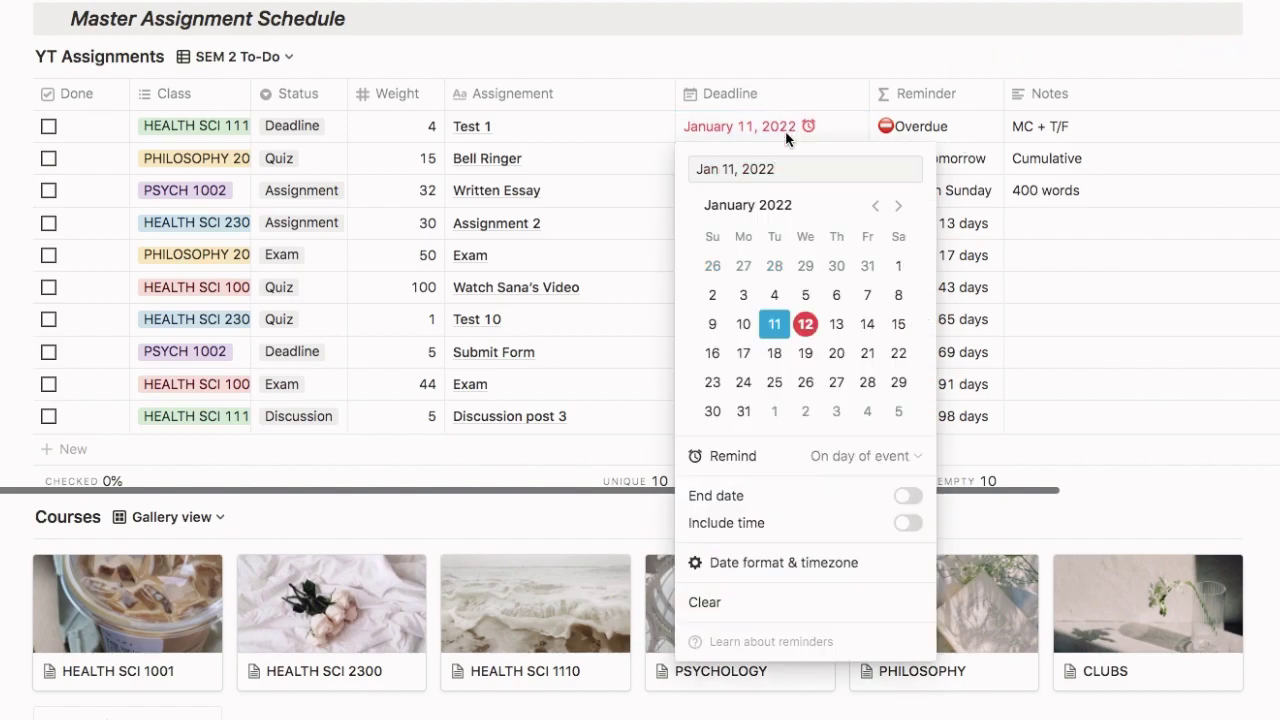
{"action": "left_click", "coordinate": [806, 323]}
{"action": "left_click", "coordinate": [1044, 290]}
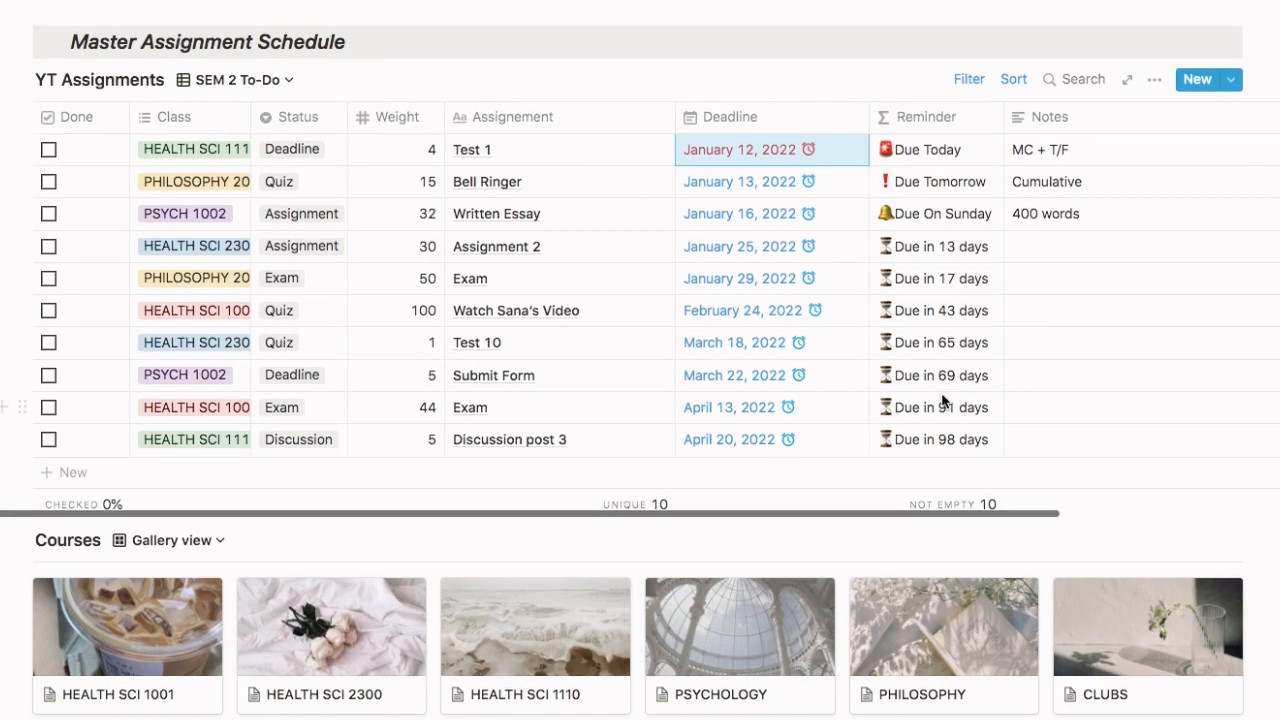
{"action": "scroll", "coordinate": [941, 392], "scroll_direction": "up", "scroll_amount": 3}
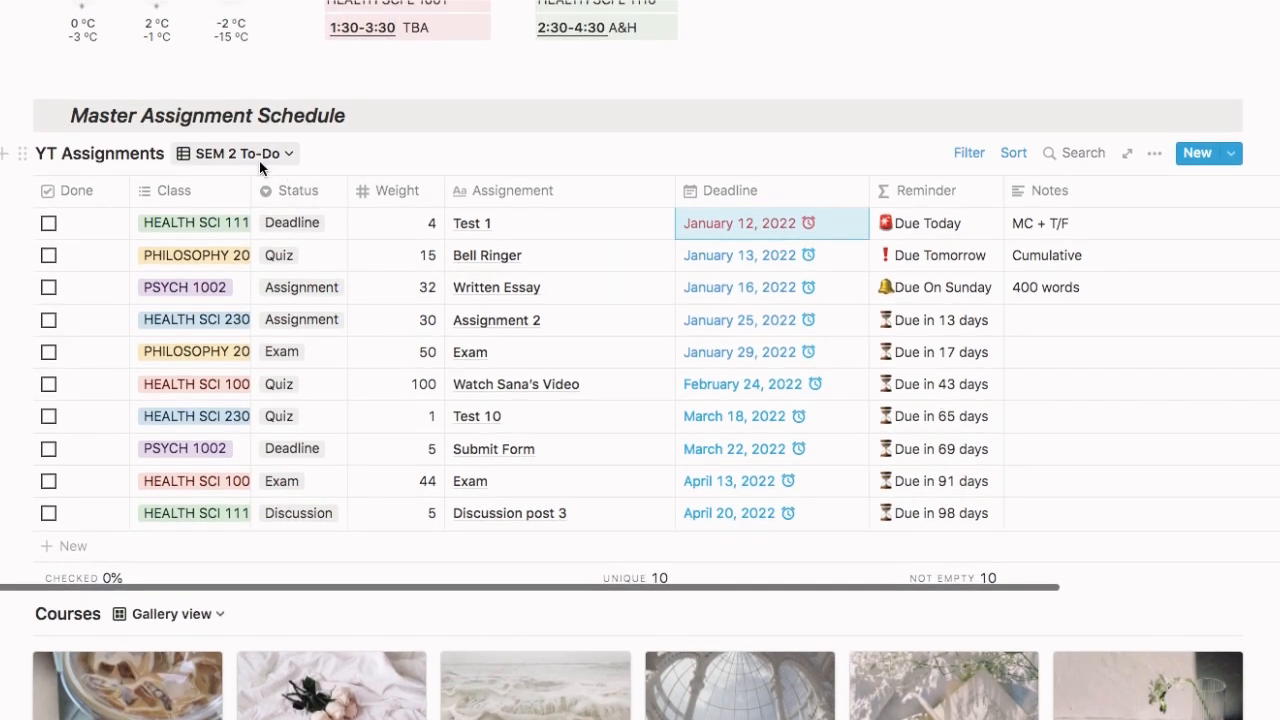
In the SEM2 This Week view, mark Test 1 and Bell Ringer as done
{"action": "left_click", "coordinate": [259, 155]}
{"action": "left_click", "coordinate": [255, 287]}
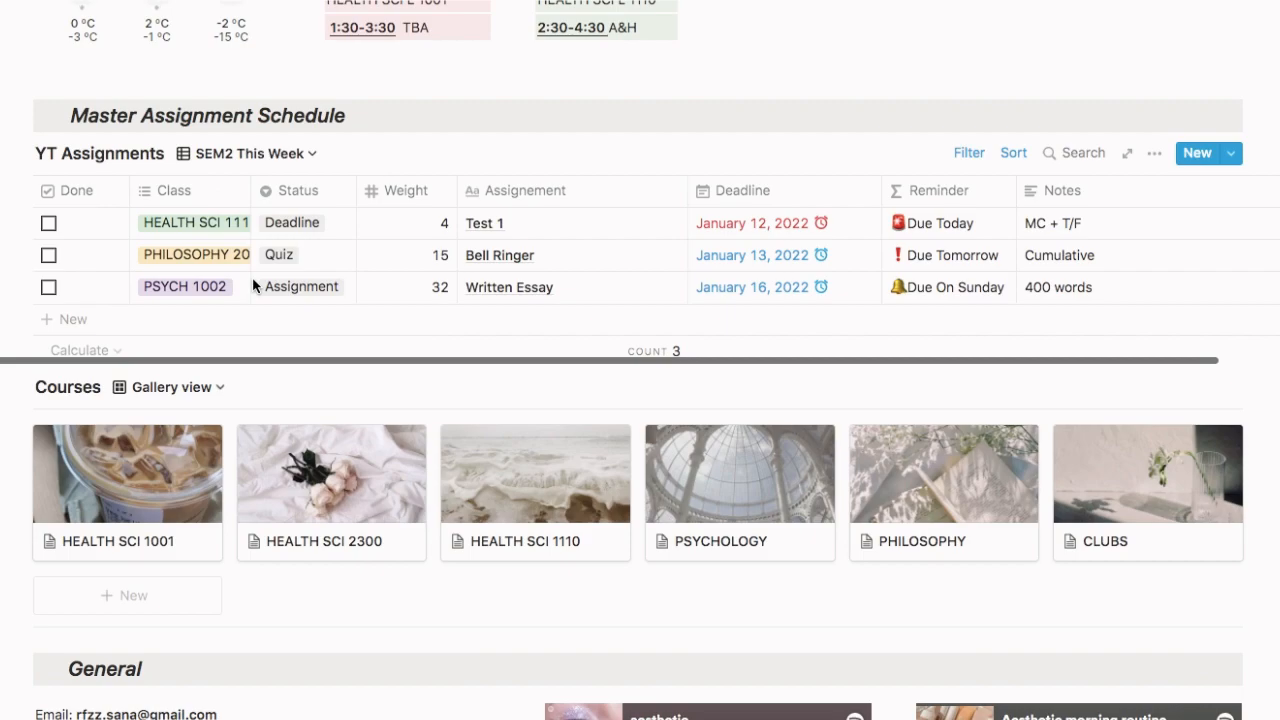
{"action": "mouse_move", "coordinate": [408, 287]}
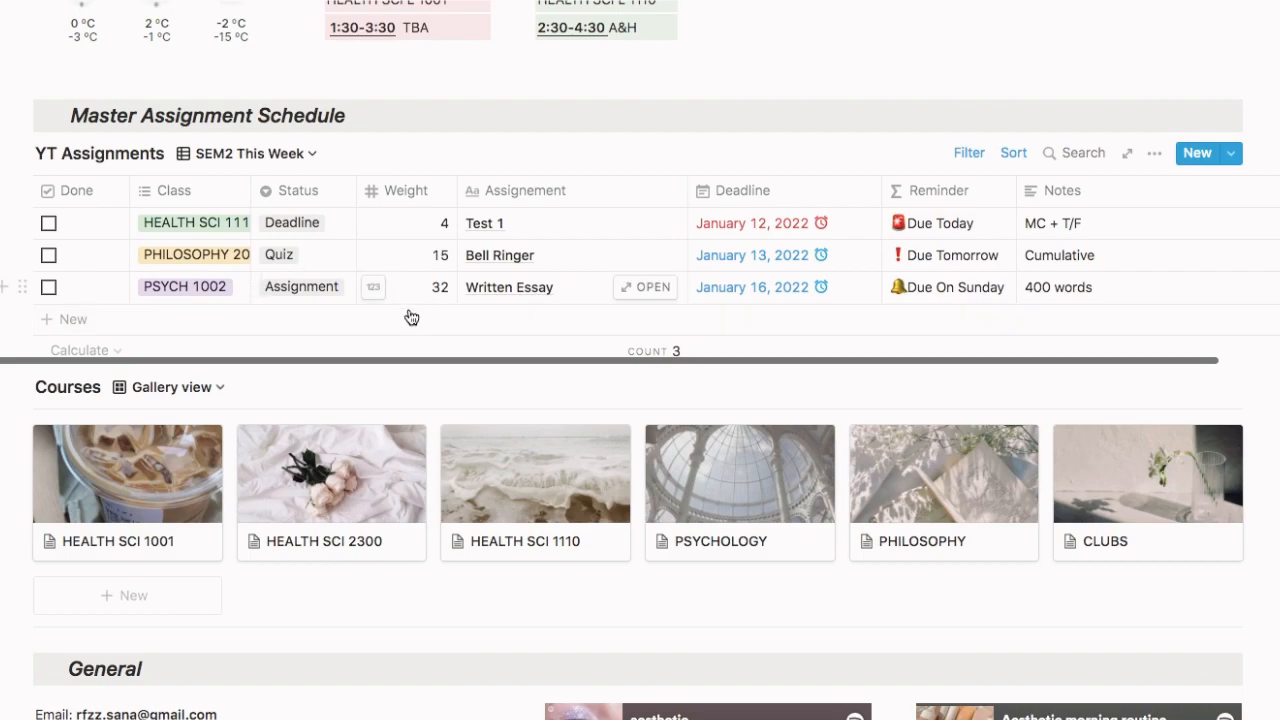
{"action": "left_click", "coordinate": [48, 223]}
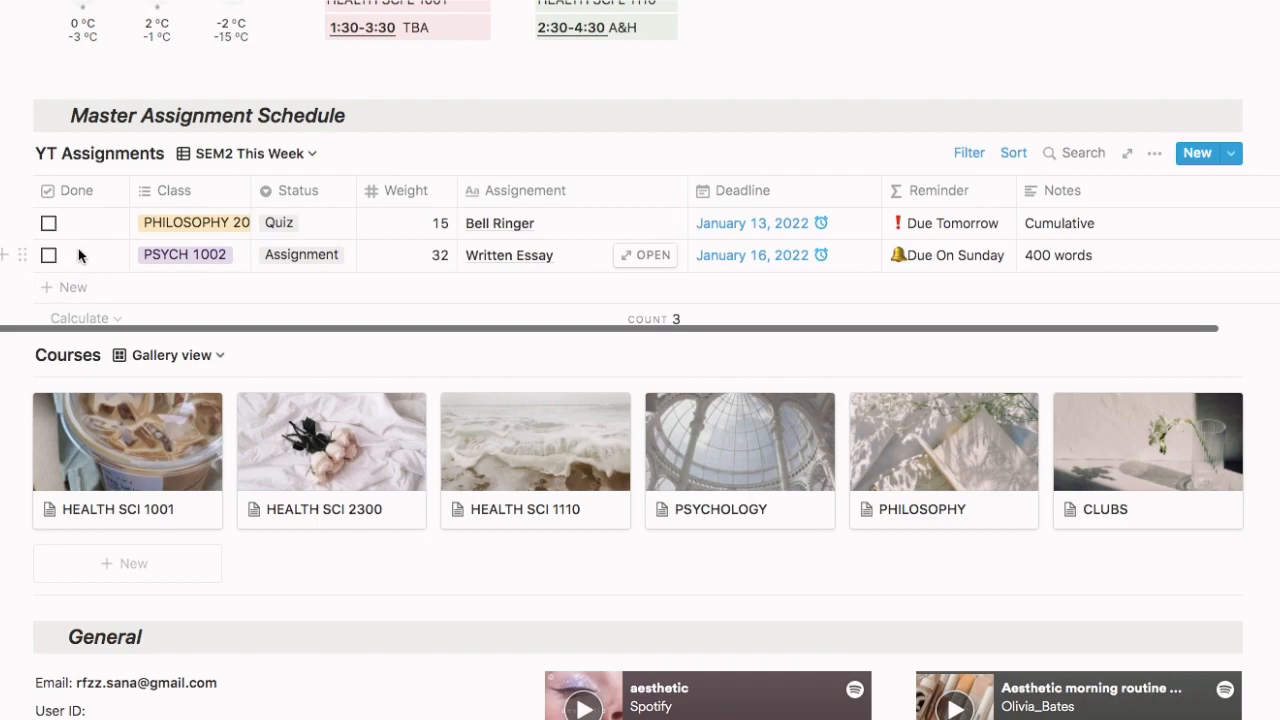
{"action": "left_click", "coordinate": [48, 223]}
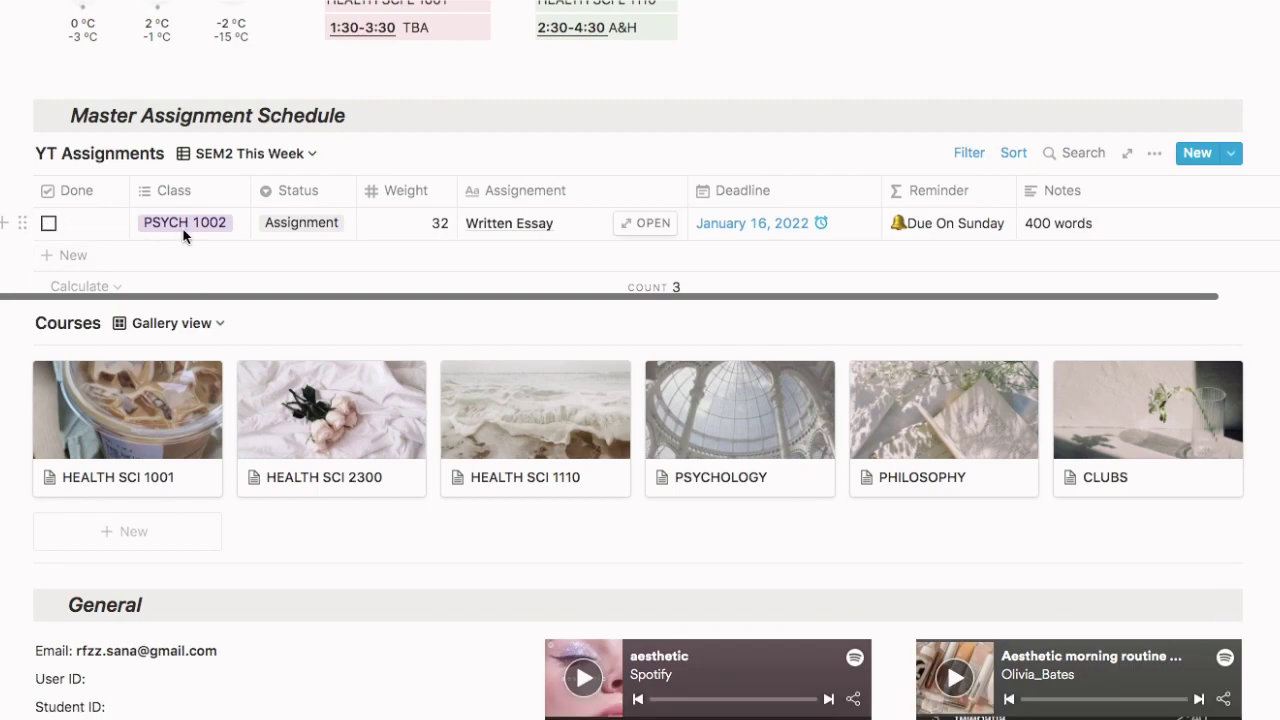
{"action": "left_click", "coordinate": [226, 160]}
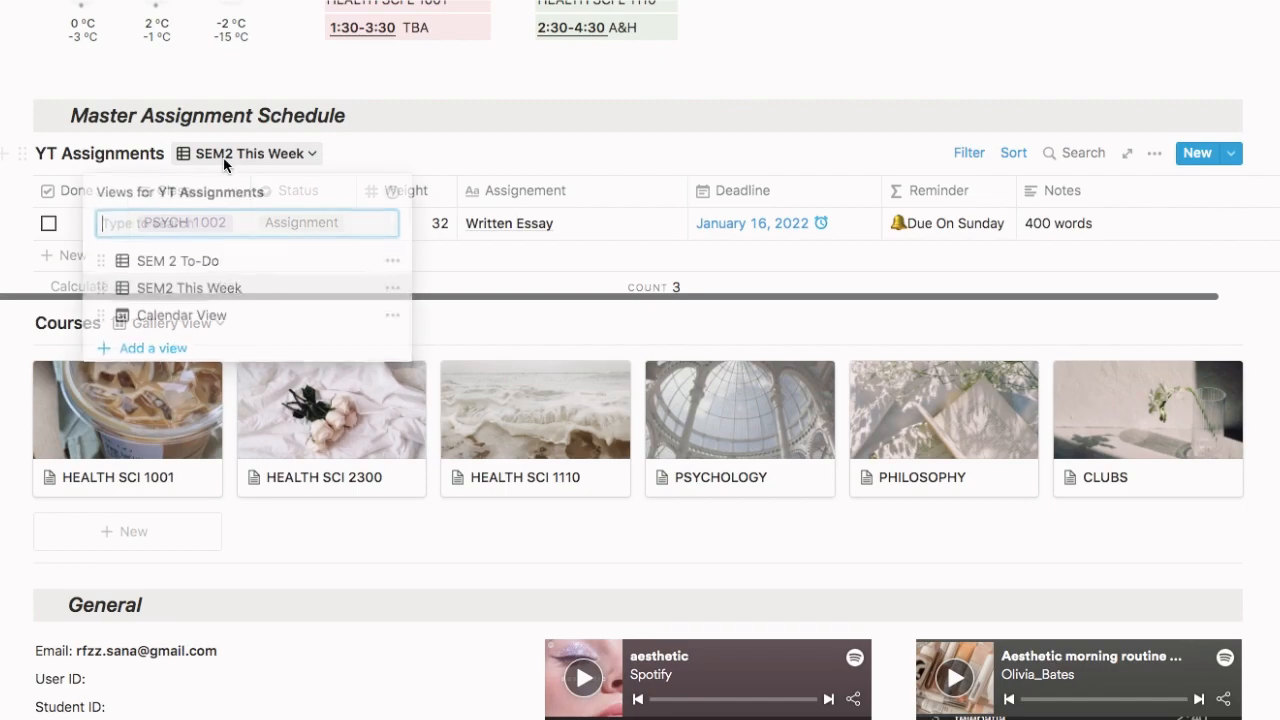
In the calendar, set test 4's class to HEALTH SCI 1001 and its deadline to January 14
{"action": "left_click", "coordinate": [182, 314]}
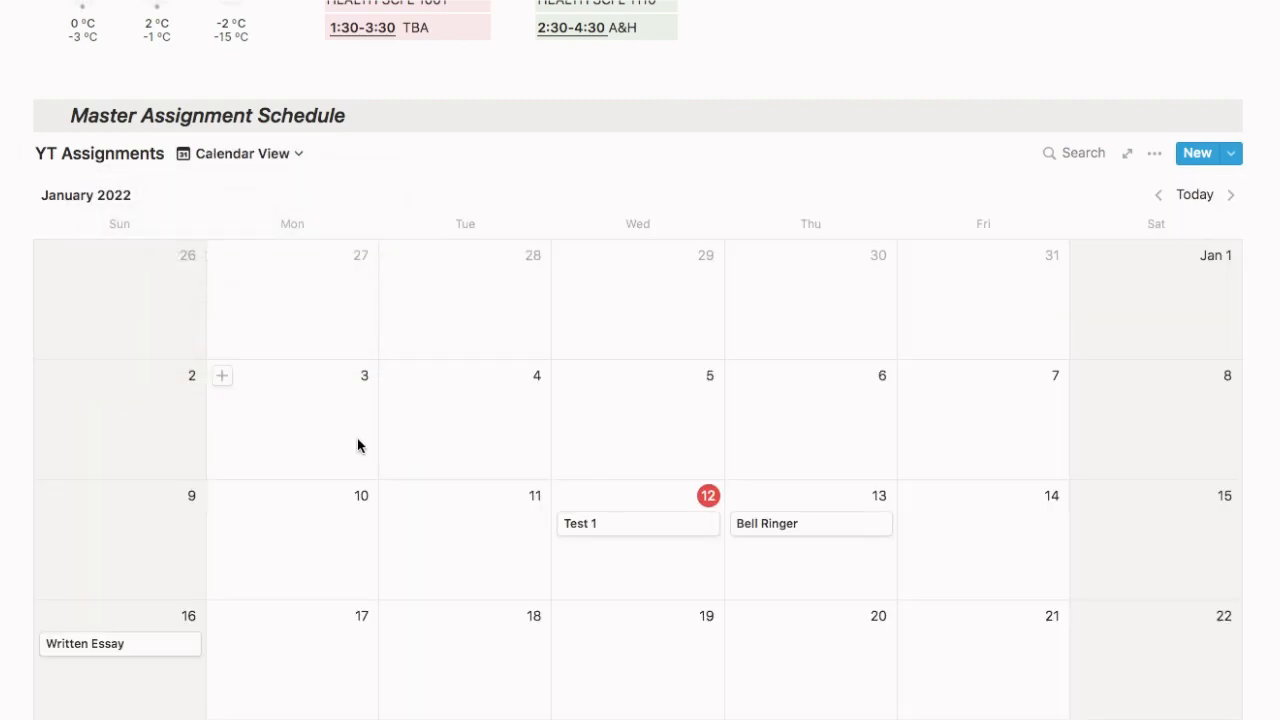
{"action": "scroll", "coordinate": [360, 446], "scroll_direction": "down", "scroll_amount": 2}
{"action": "scroll", "coordinate": [360, 446], "scroll_direction": "down", "scroll_amount": 2}
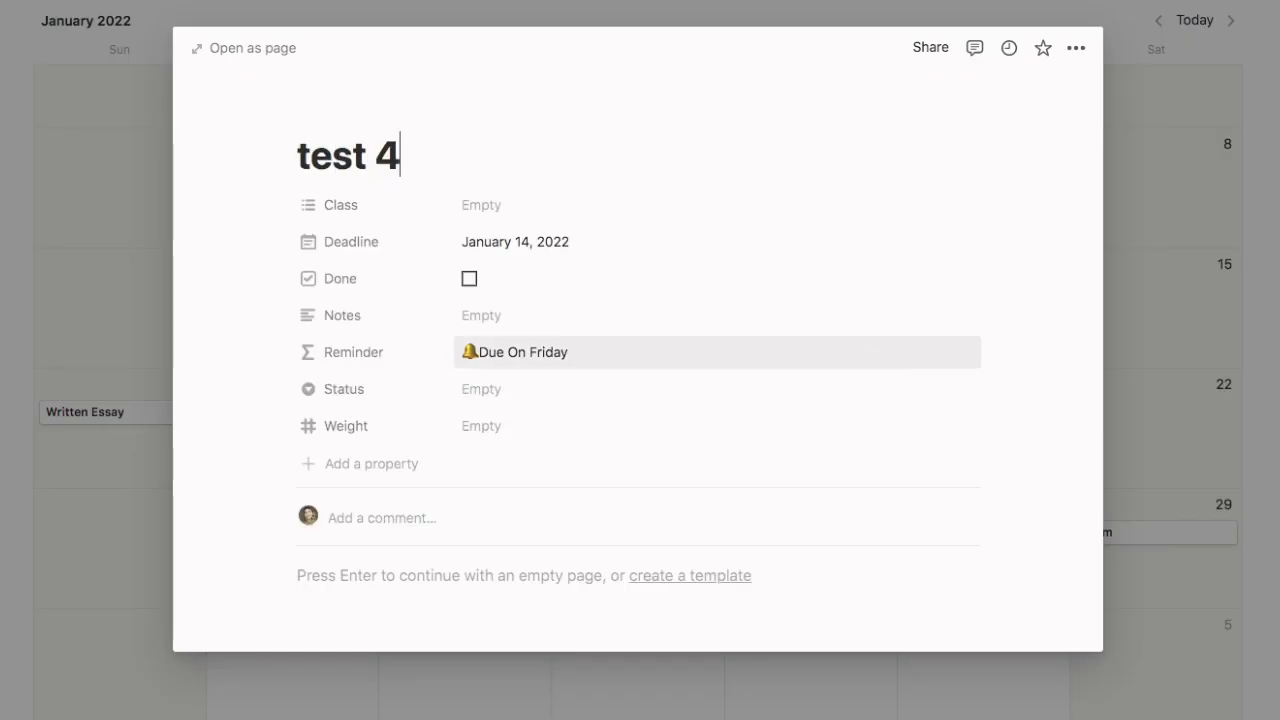
{"action": "left_click", "coordinate": [672, 205]}
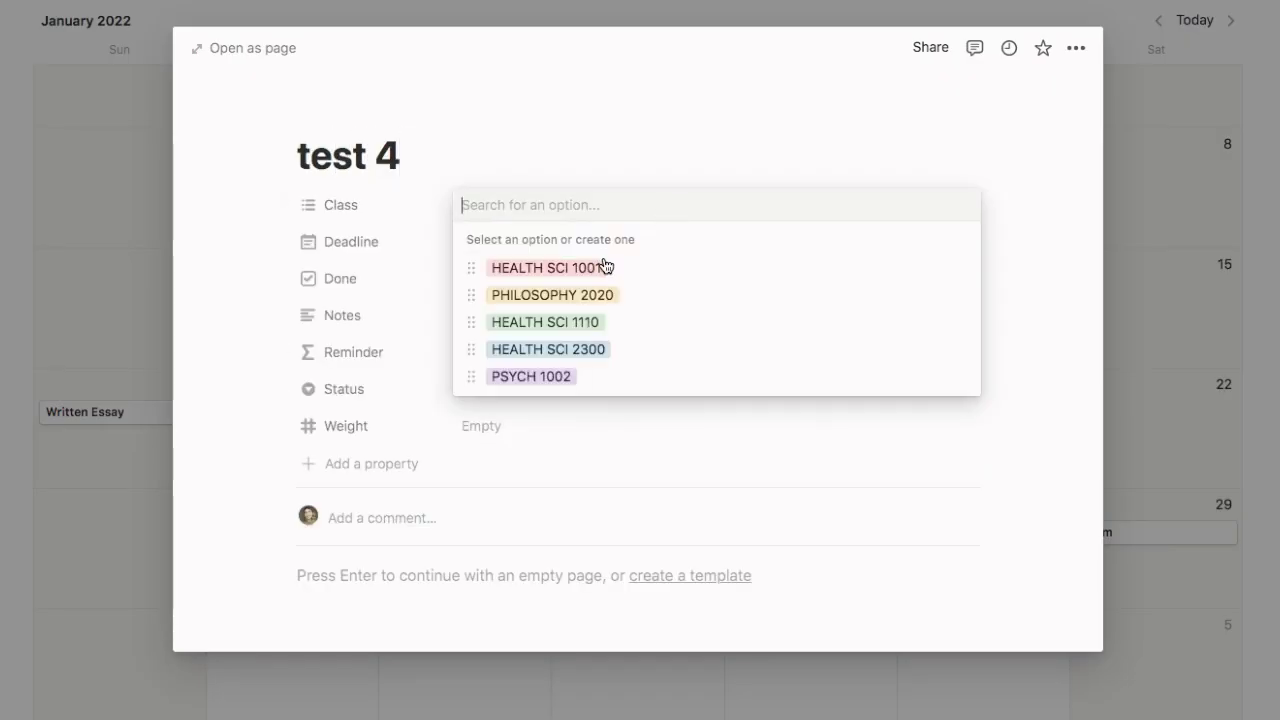
{"action": "left_click", "coordinate": [546, 268]}
{"action": "key", "text": "Escape"}
{"action": "left_click", "coordinate": [520, 242]}
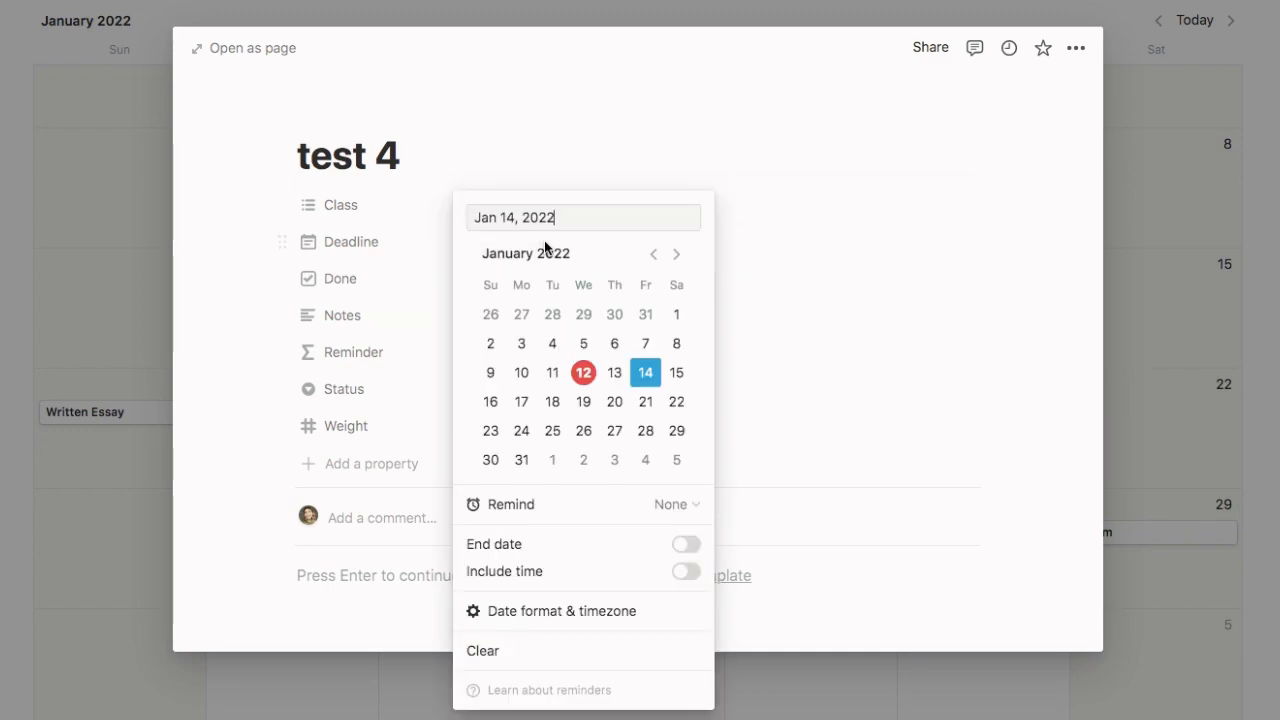
{"action": "left_click", "coordinate": [676, 372]}
{"action": "left_click", "coordinate": [648, 372]}
{"action": "left_click", "coordinate": [790, 345]}
Add a note, set test 4's status to Quiz and its weight to 5, then close the page
{"action": "left_click", "coordinate": [505, 320]}
{"action": "type", "text": "very easy"}
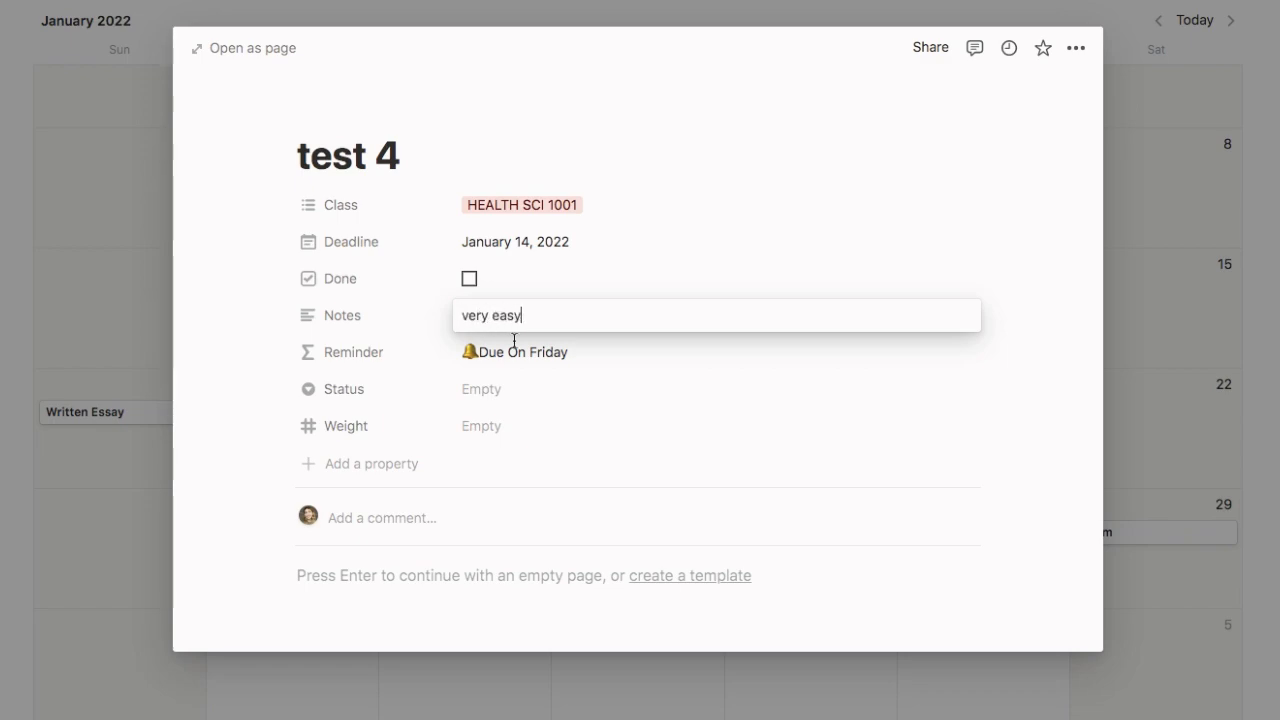
{"action": "left_click", "coordinate": [545, 395]}
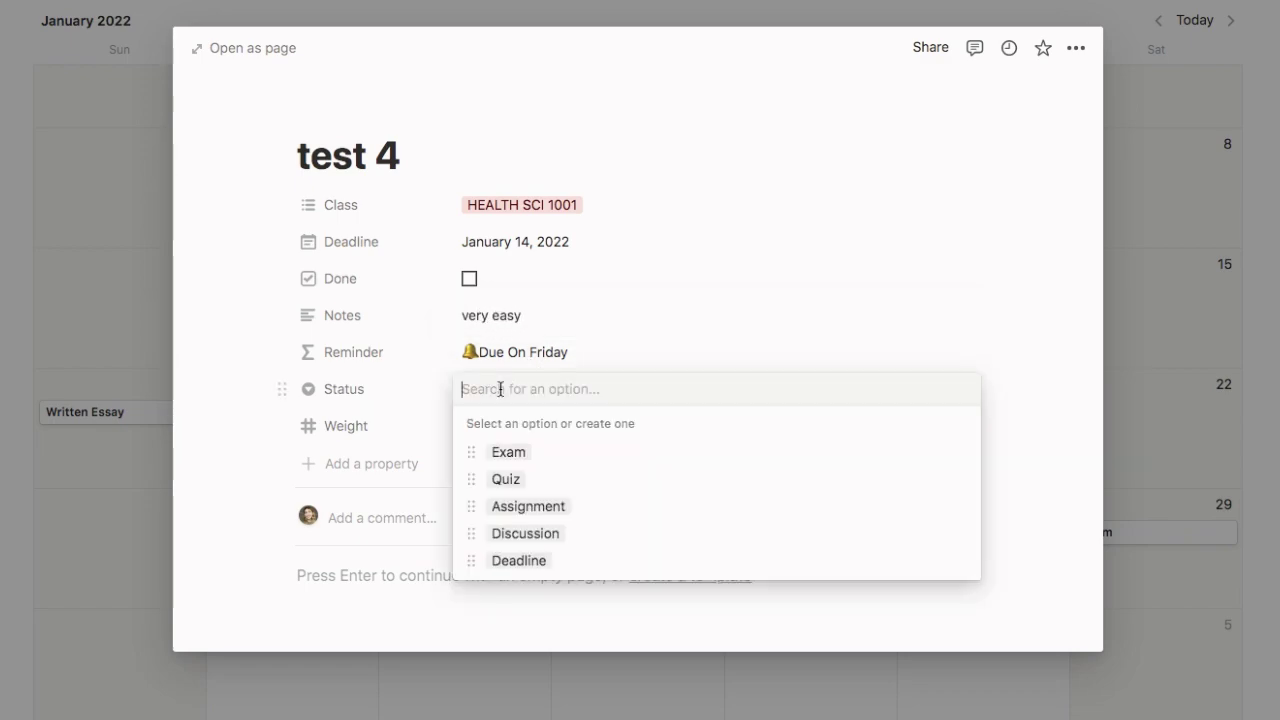
{"action": "left_click", "coordinate": [520, 480]}
{"action": "left_click", "coordinate": [507, 425]}
{"action": "type", "text": "5"}
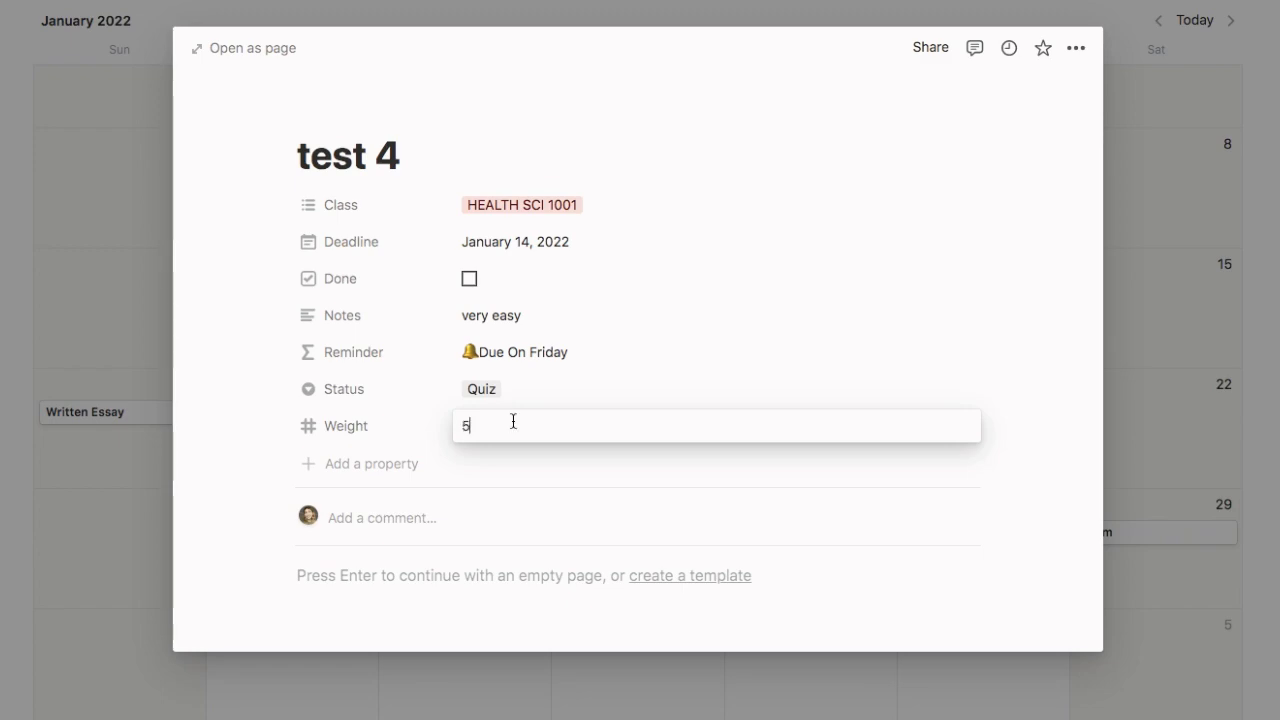
{"action": "left_click", "coordinate": [1196, 235]}
{"action": "left_click", "coordinate": [1196, 235]}
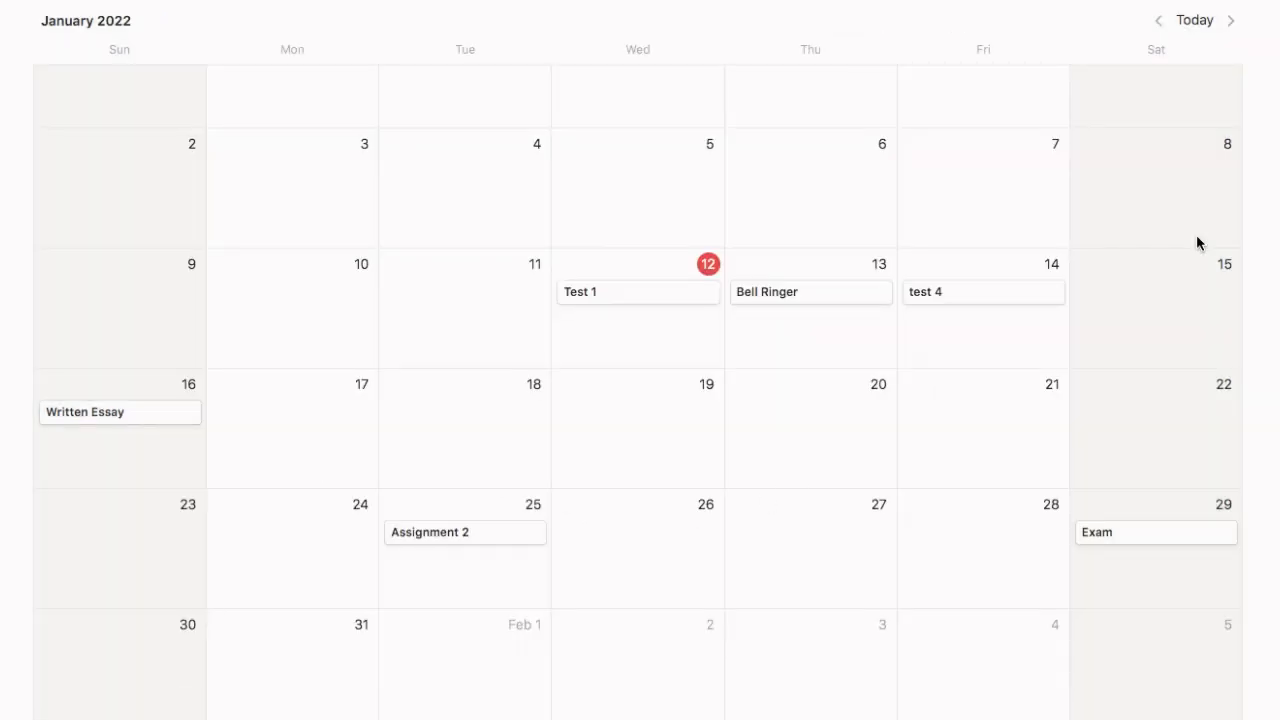
{"action": "scroll", "coordinate": [943, 268], "scroll_direction": "up", "scroll_amount": 5}
In the SEM 2 To-Do table, set test 4's deadline reminder to the day of the event
{"action": "left_click", "coordinate": [256, 172]}
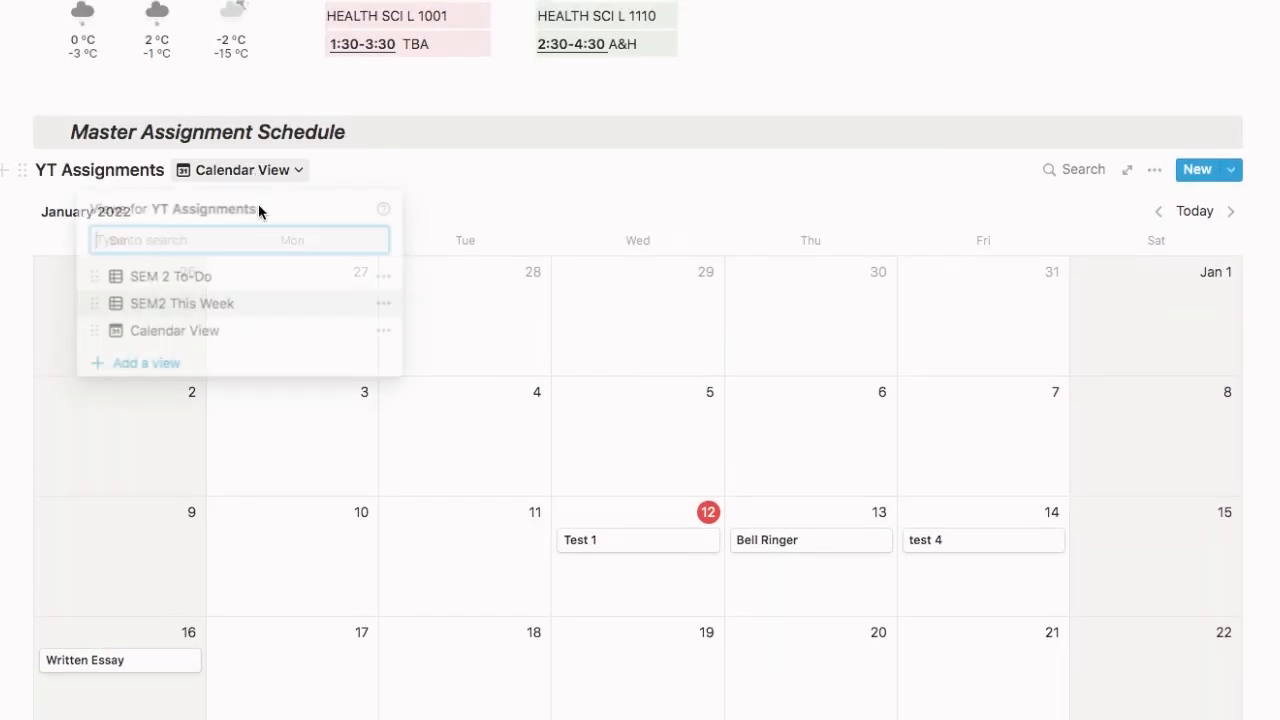
{"action": "left_click", "coordinate": [250, 280]}
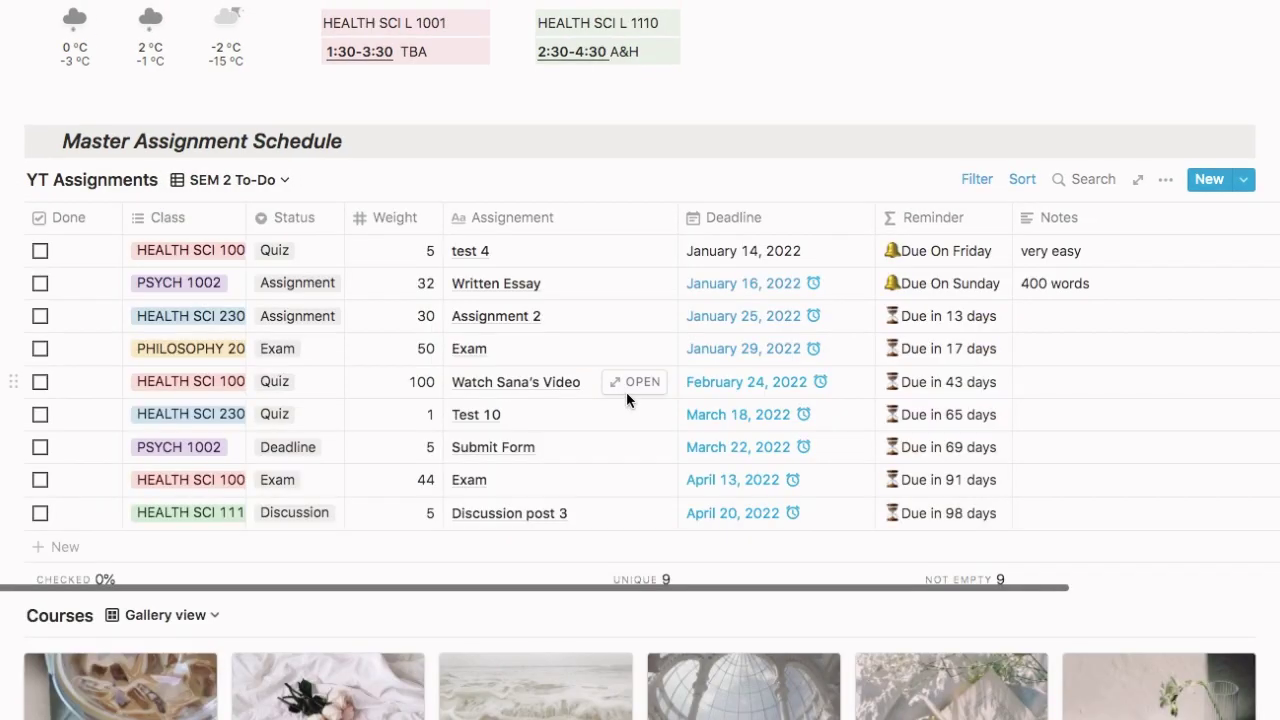
{"action": "left_click", "coordinate": [547, 258]}
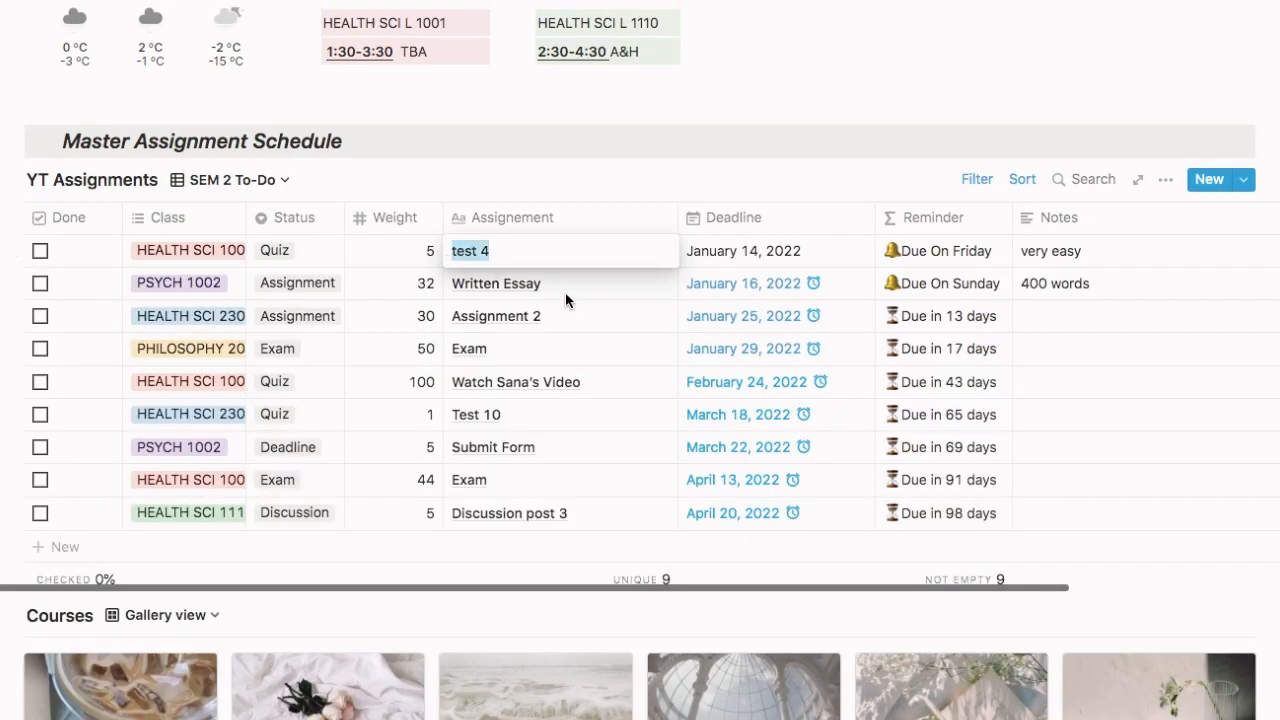
{"action": "left_click", "coordinate": [824, 251]}
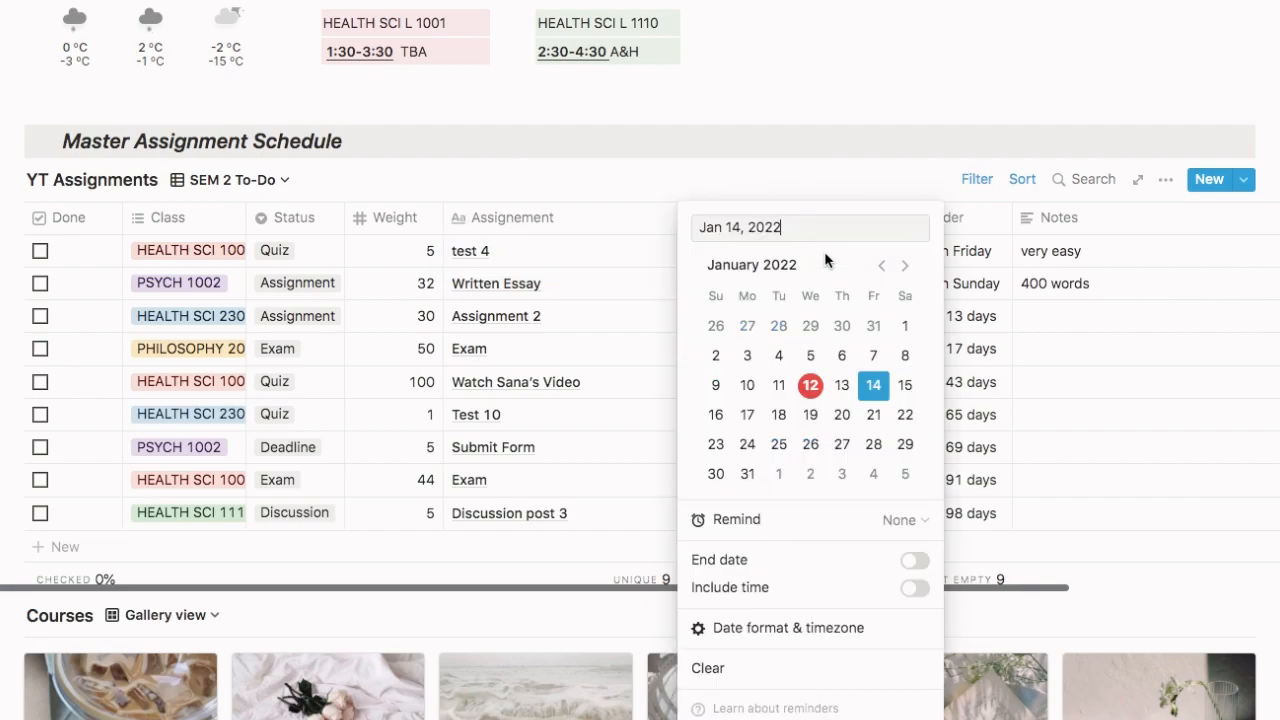
{"action": "left_click", "coordinate": [895, 520]}
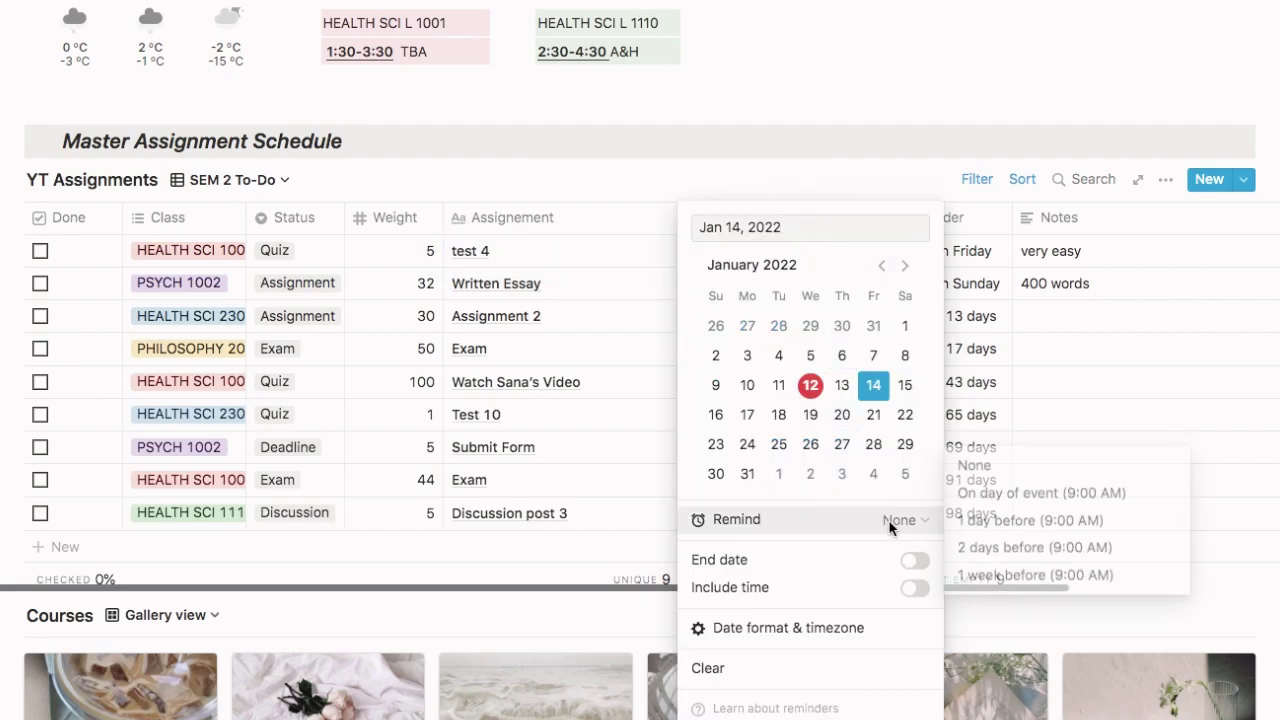
{"action": "left_click", "coordinate": [968, 492]}
{"action": "left_click", "coordinate": [1130, 395]}
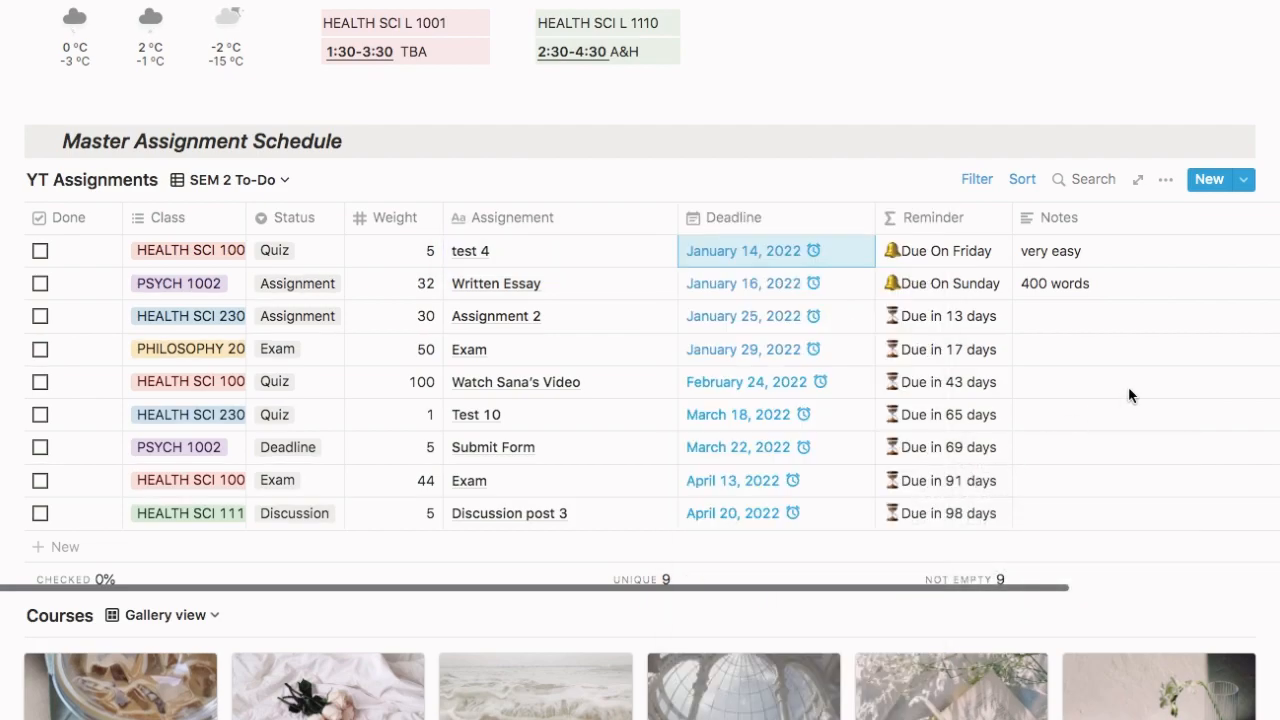
{"action": "scroll", "coordinate": [1128, 386], "scroll_direction": "down", "scroll_amount": 3}
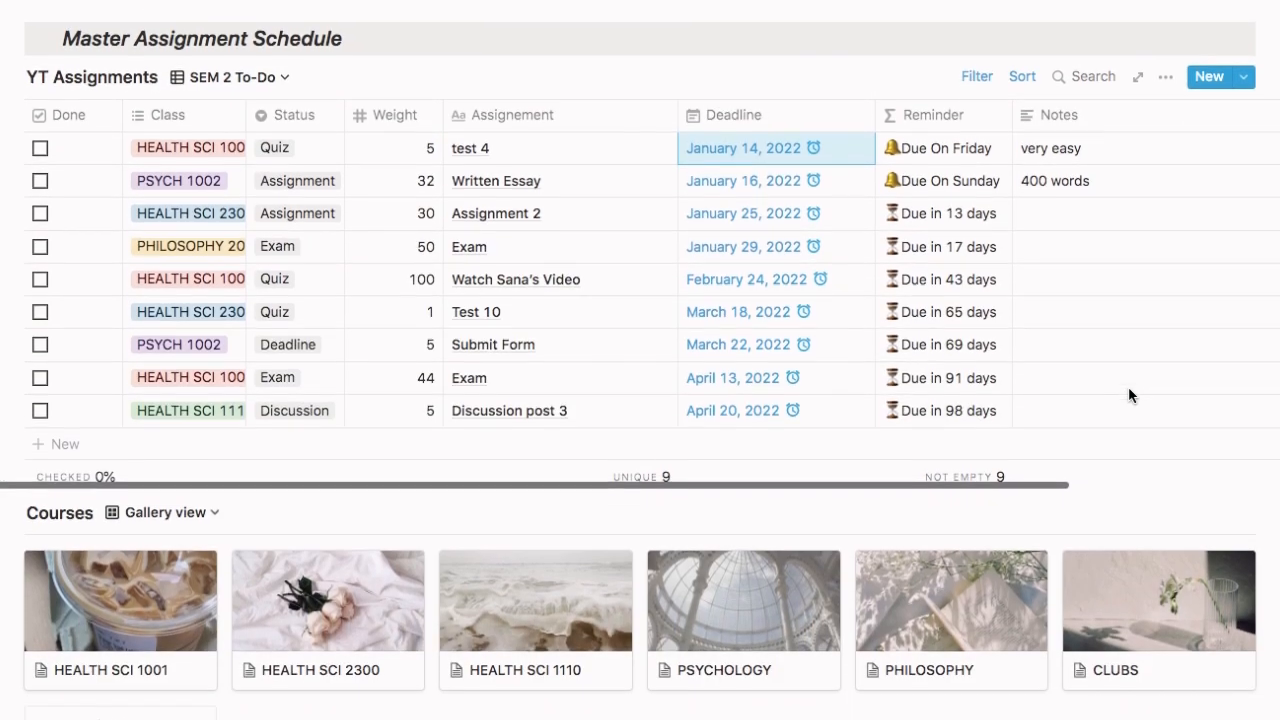
{"action": "scroll", "coordinate": [1128, 386], "scroll_direction": "down", "scroll_amount": 1}
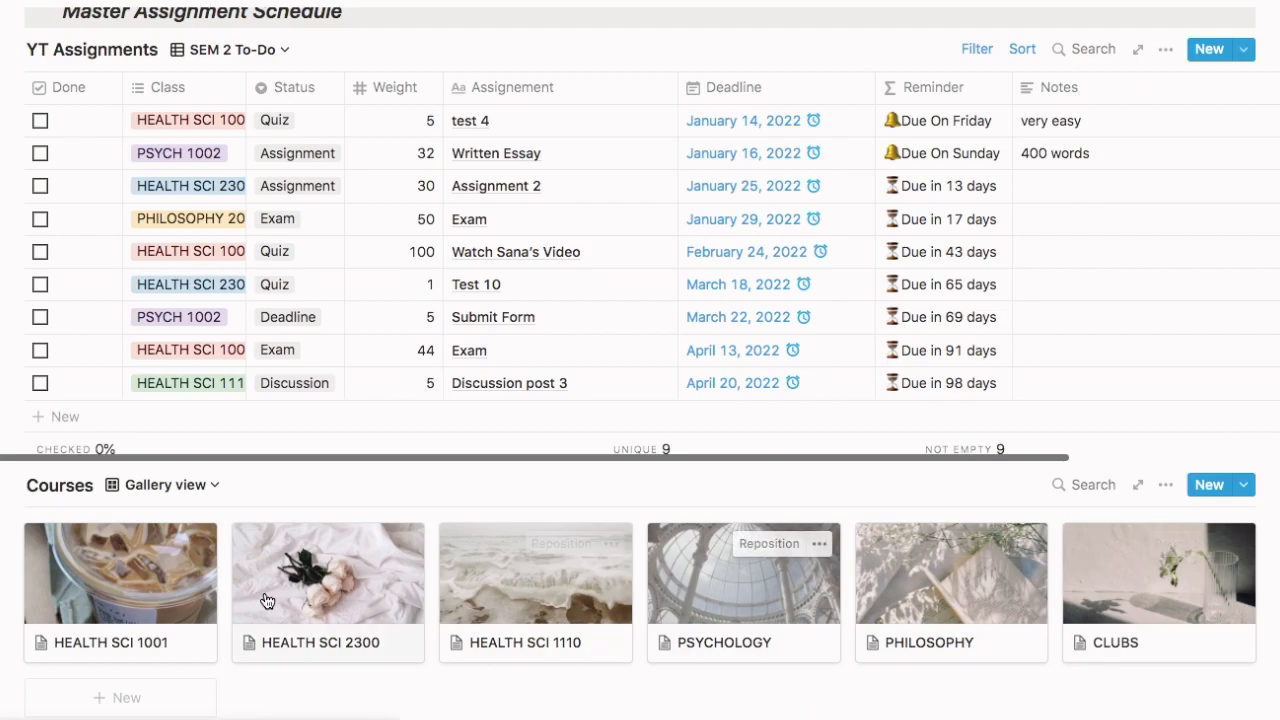
On the HEALTH SCI 1001 page, tick then untick Done for test 4 and Watch Sana's Video
{"action": "left_click", "coordinate": [120, 573]}
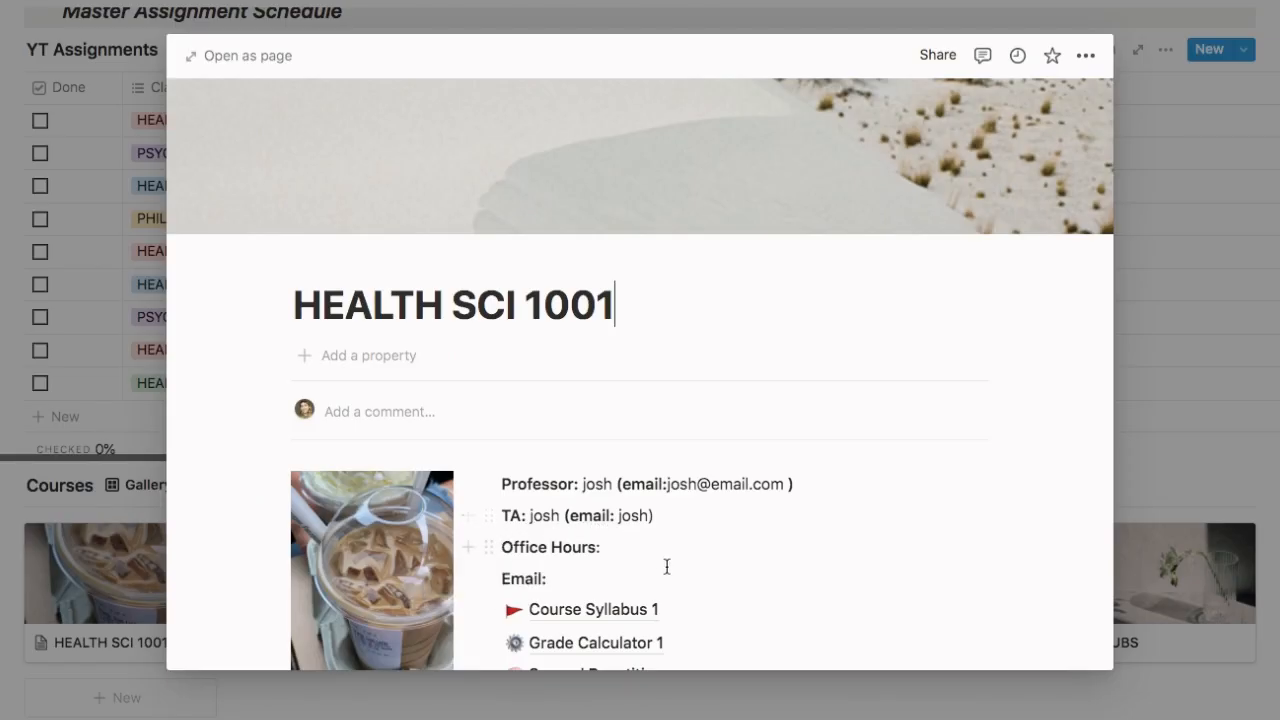
{"action": "scroll", "coordinate": [705, 604], "scroll_direction": "down", "scroll_amount": 3}
{"action": "scroll", "coordinate": [705, 604], "scroll_direction": "down", "scroll_amount": 1}
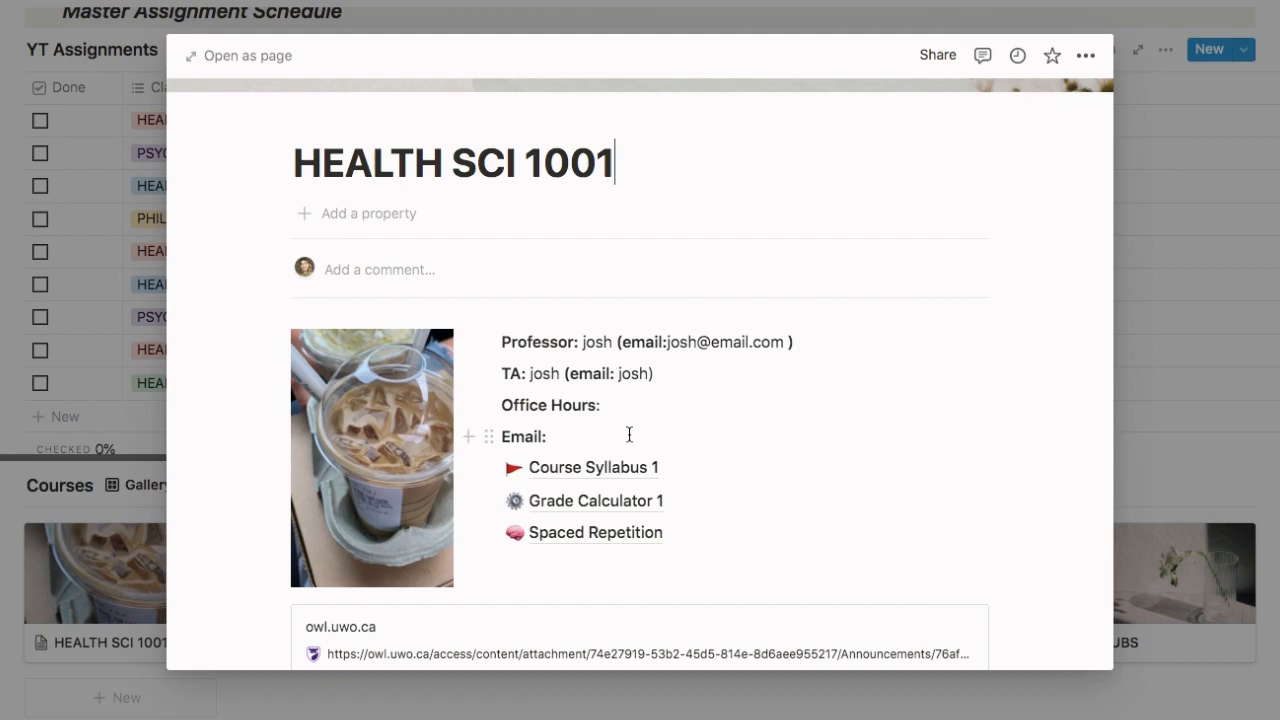
{"action": "scroll", "coordinate": [629, 435], "scroll_direction": "down", "scroll_amount": 4}
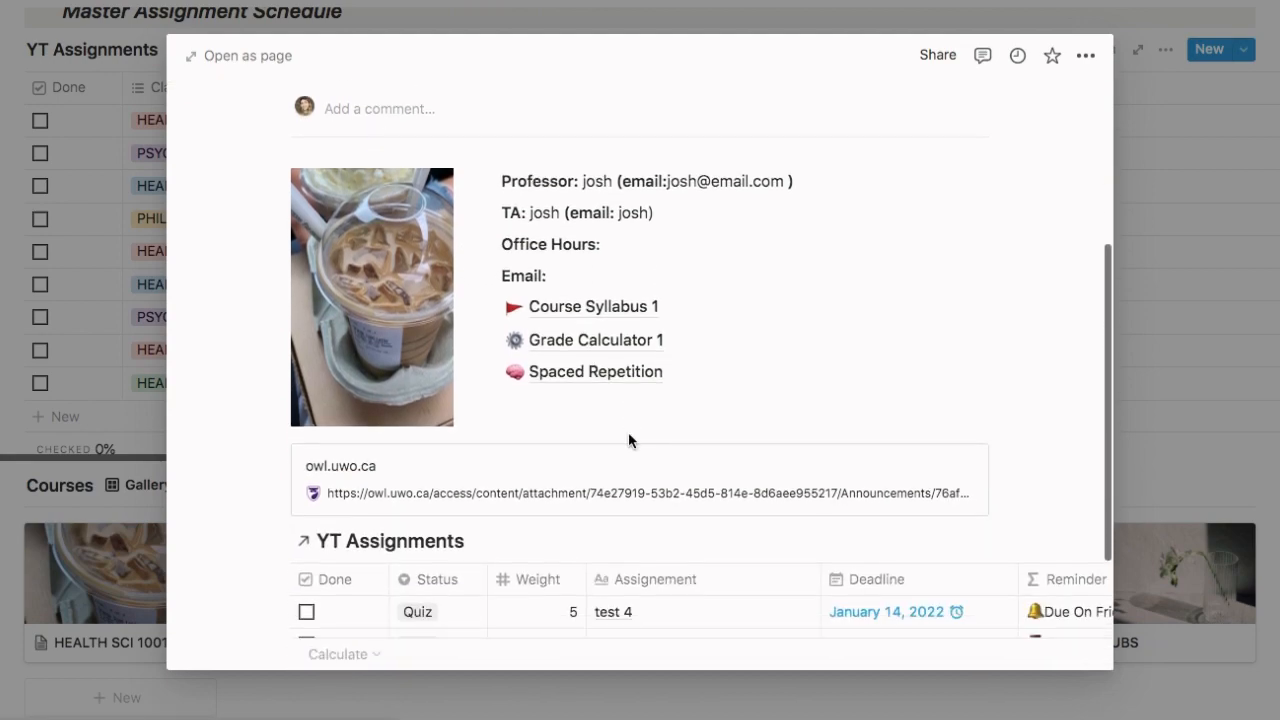
{"action": "scroll", "coordinate": [628, 440], "scroll_direction": "down", "scroll_amount": 3}
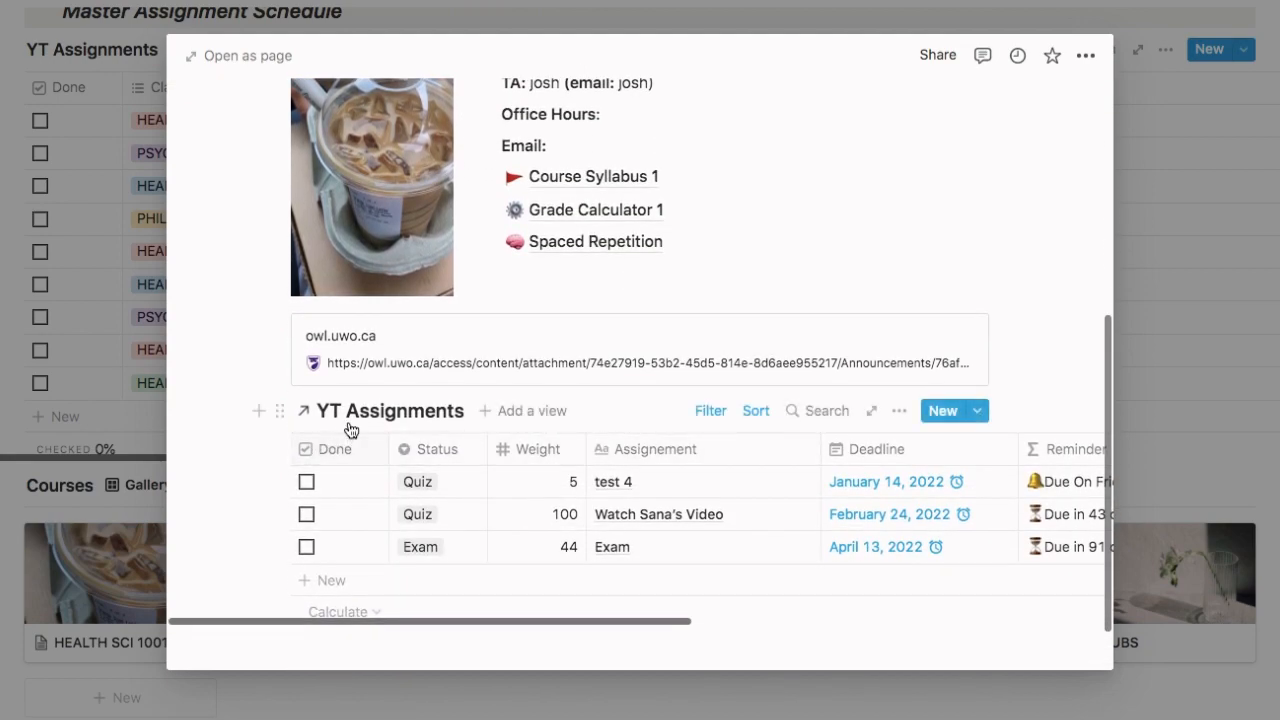
{"action": "scroll", "coordinate": [472, 512], "scroll_direction": "right", "scroll_amount": 4}
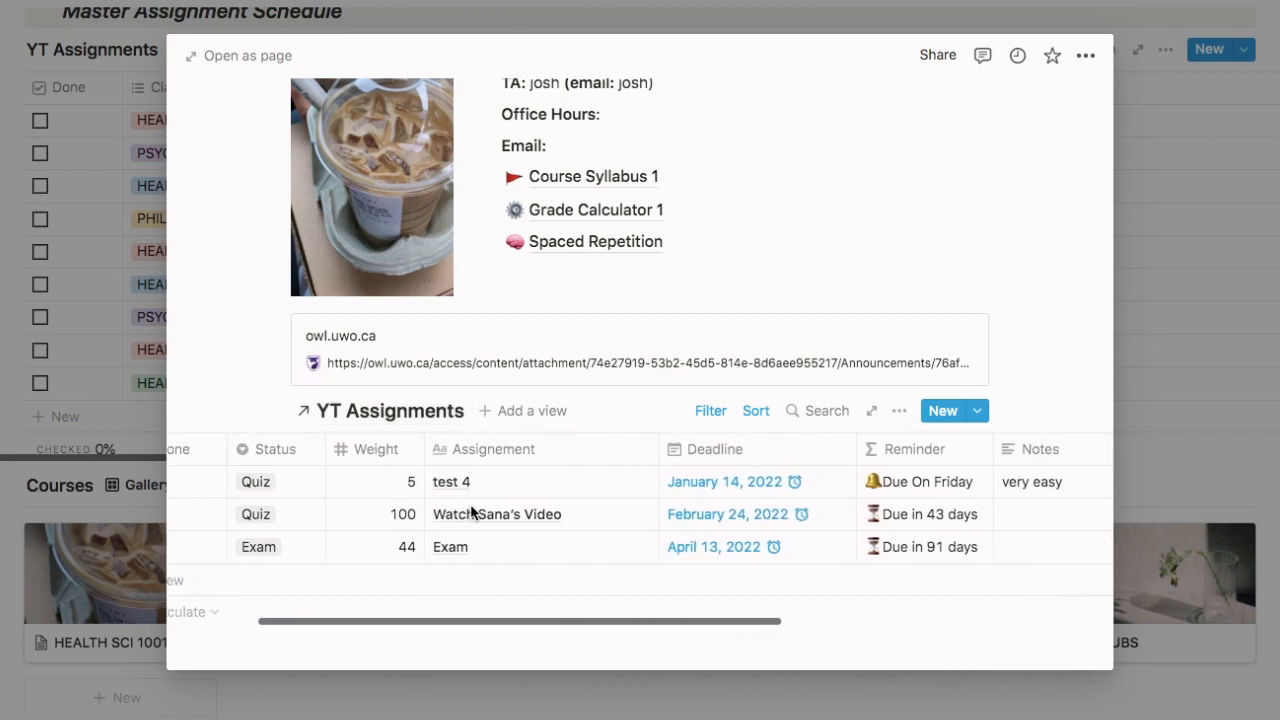
{"action": "scroll", "coordinate": [472, 512], "scroll_direction": "right", "scroll_amount": 3}
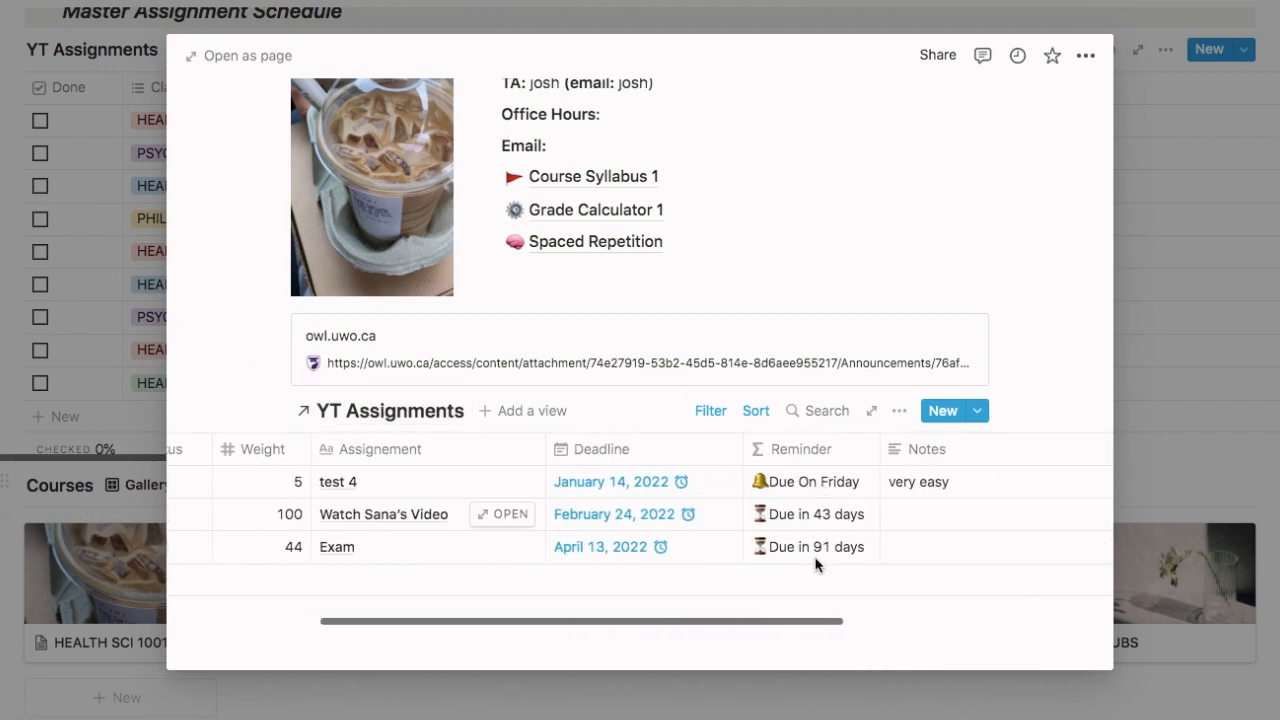
{"action": "scroll", "coordinate": [763, 535], "scroll_direction": "left", "scroll_amount": 4}
{"action": "scroll", "coordinate": [600, 530], "scroll_direction": "left", "scroll_amount": 3}
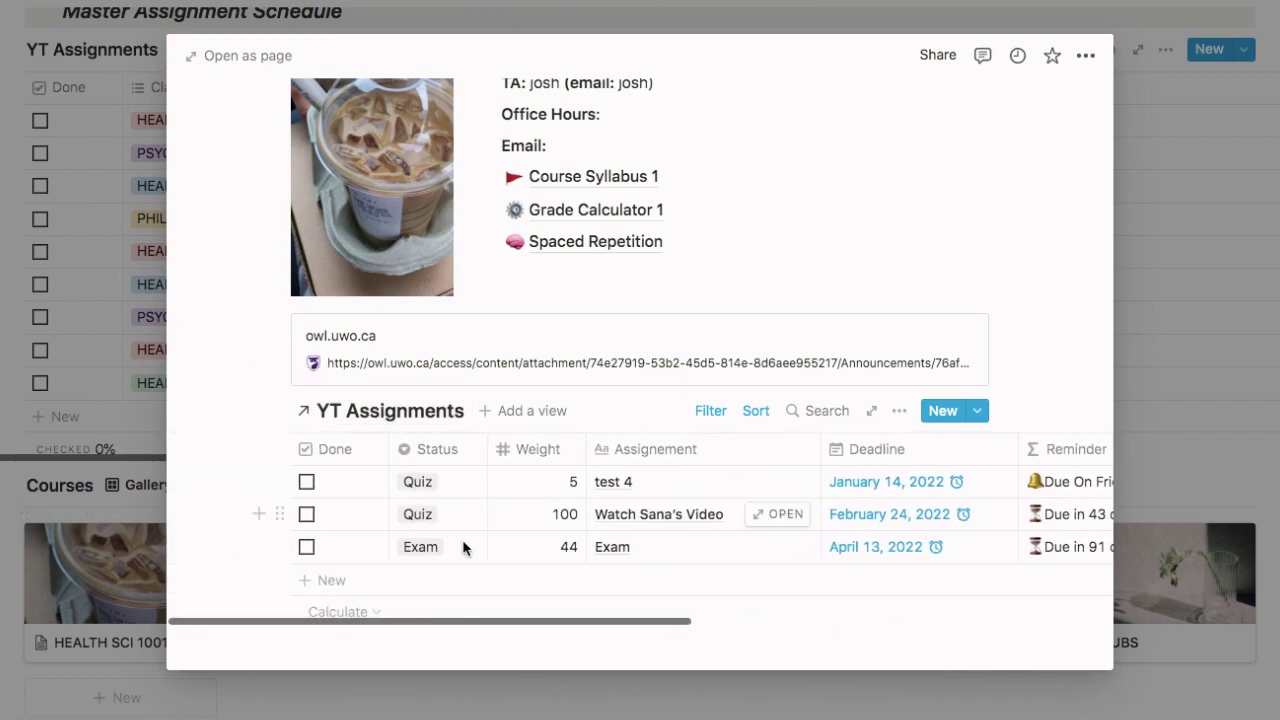
{"action": "left_click", "coordinate": [307, 482]}
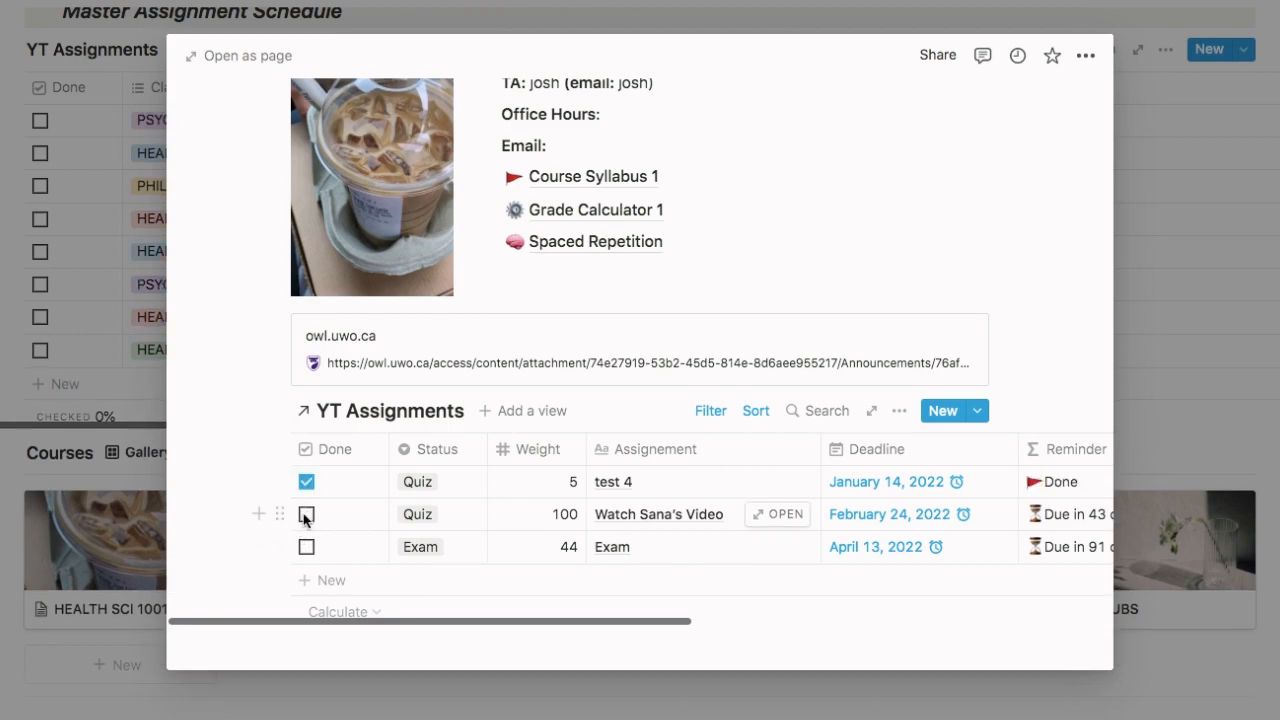
{"action": "left_click", "coordinate": [306, 515]}
{"action": "scroll", "coordinate": [449, 537], "scroll_direction": "right", "scroll_amount": 5}
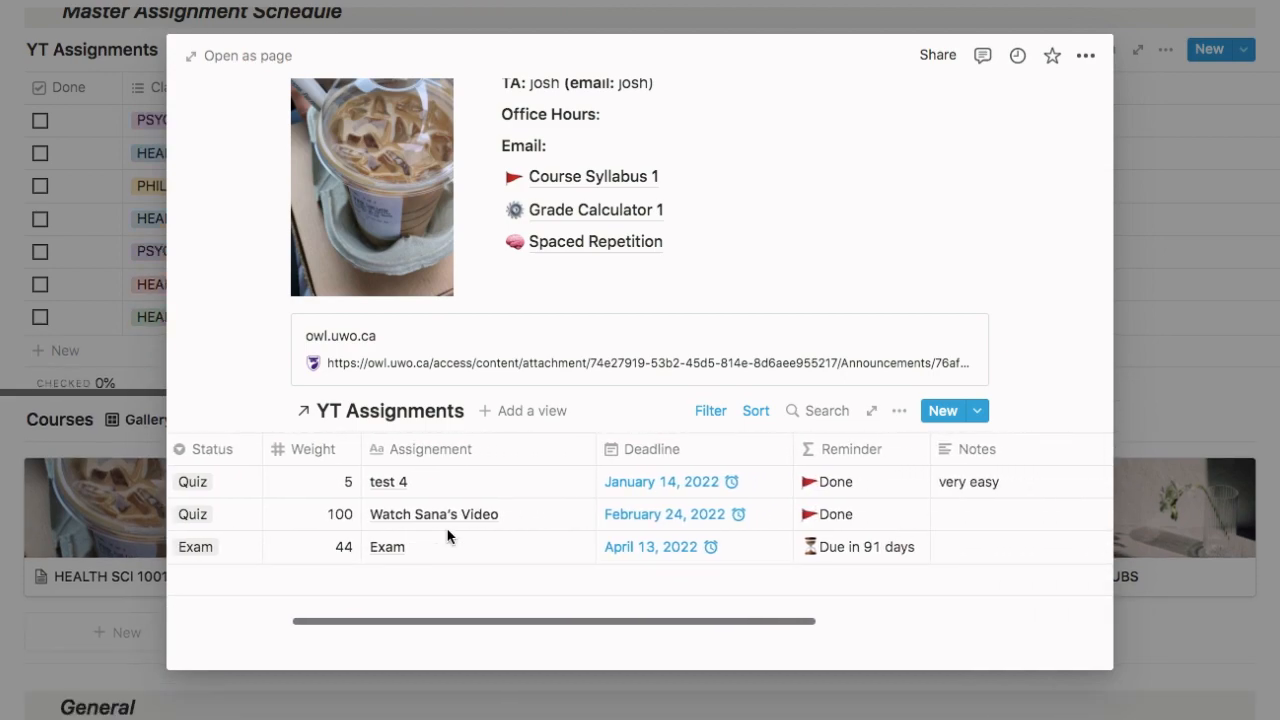
{"action": "scroll", "coordinate": [449, 537], "scroll_direction": "left", "scroll_amount": 2}
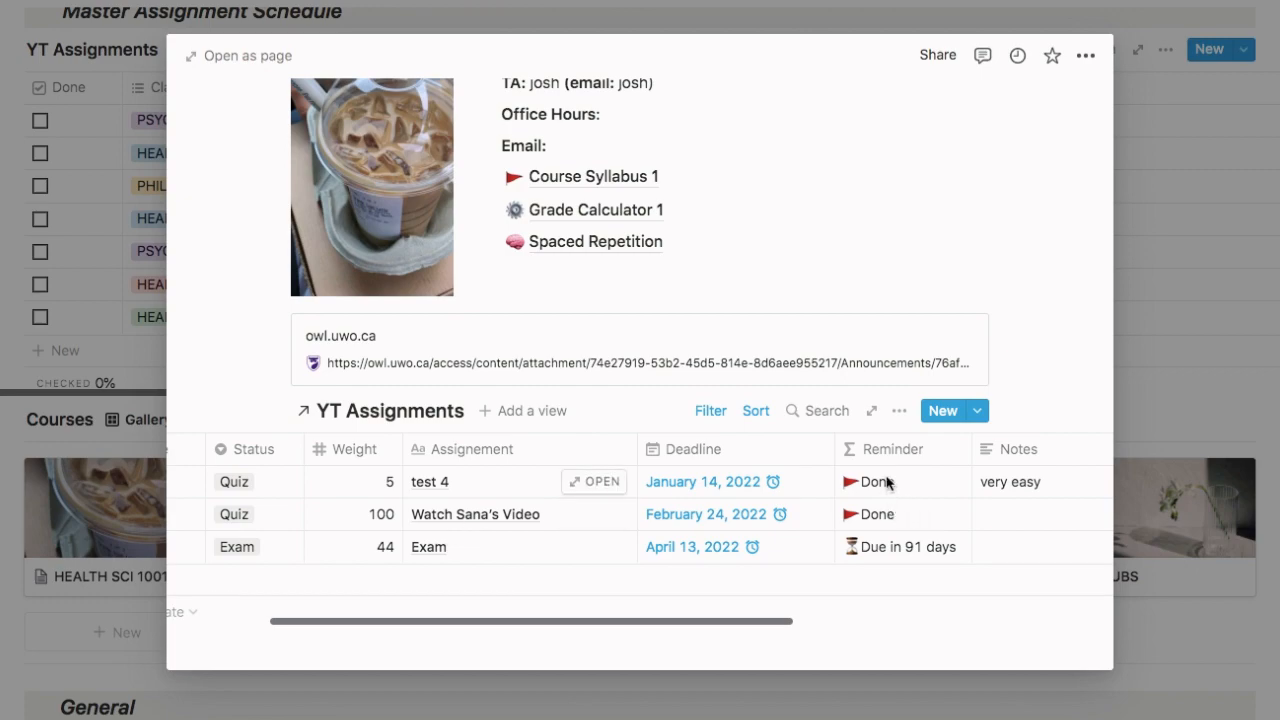
{"action": "scroll", "coordinate": [560, 520], "scroll_direction": "left", "scroll_amount": 4}
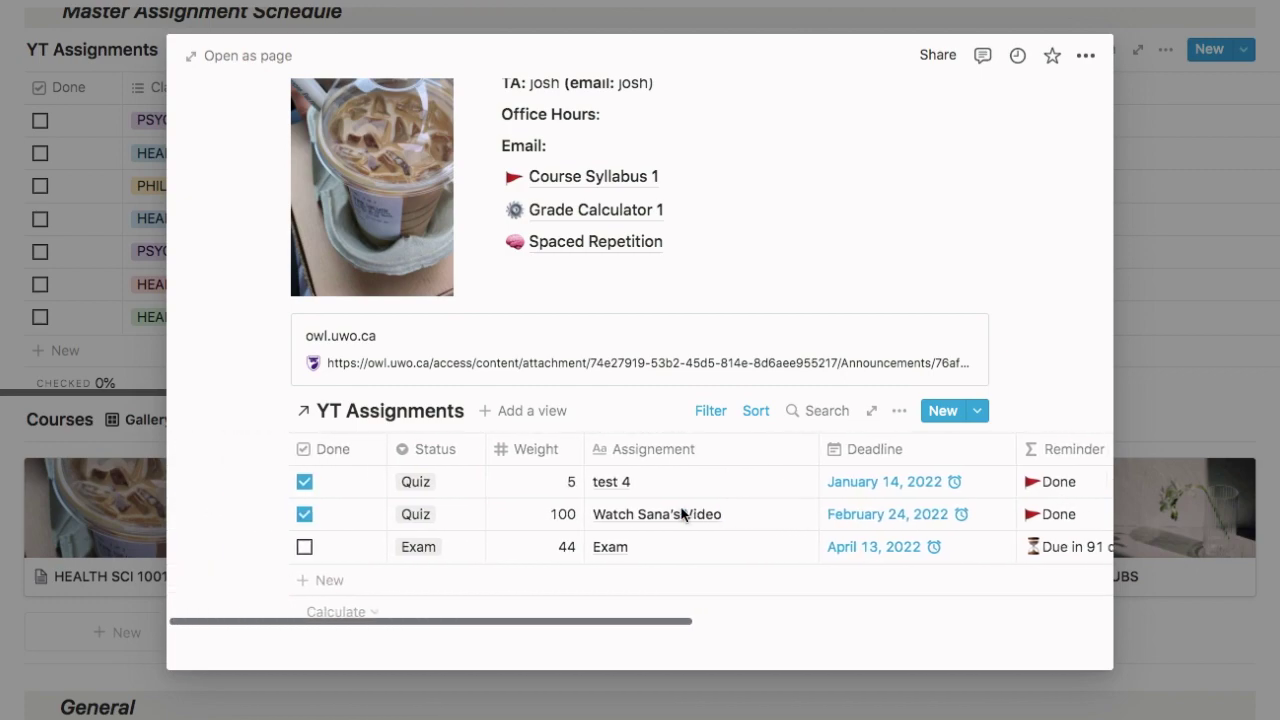
{"action": "left_click", "coordinate": [306, 515]}
{"action": "left_click", "coordinate": [306, 482]}
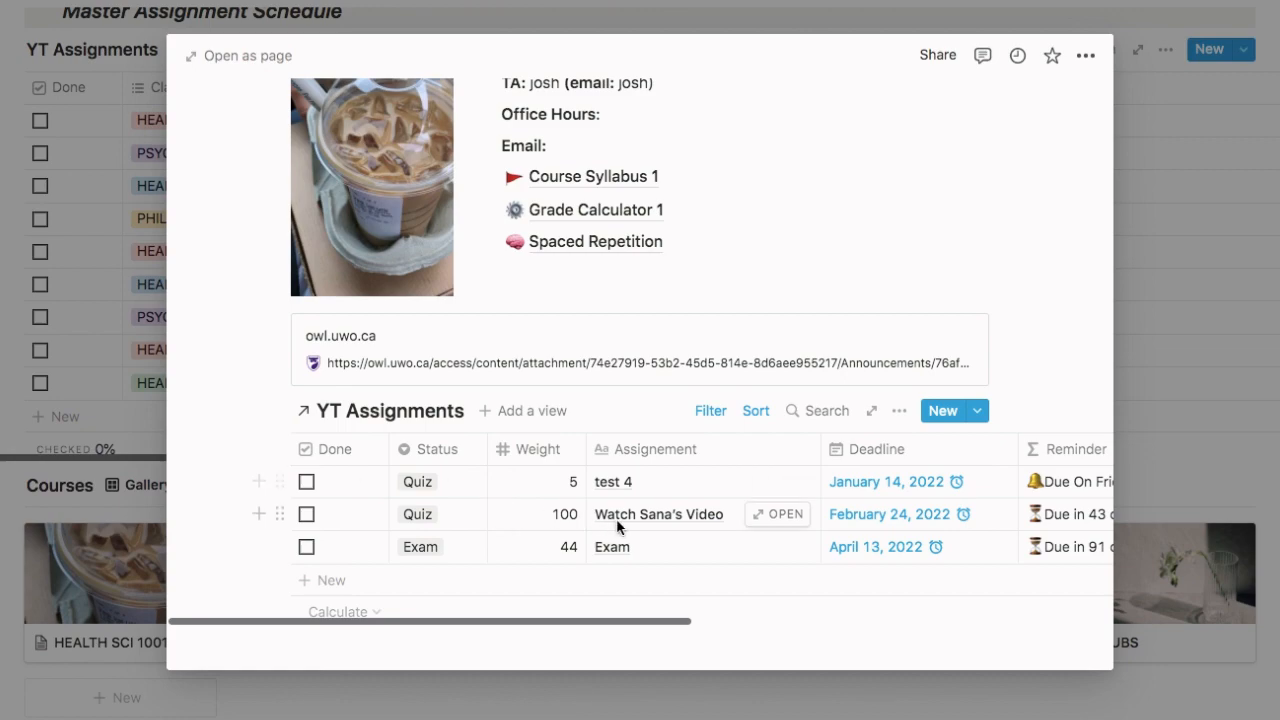
{"action": "scroll", "coordinate": [615, 515], "scroll_direction": "up", "scroll_amount": 3}
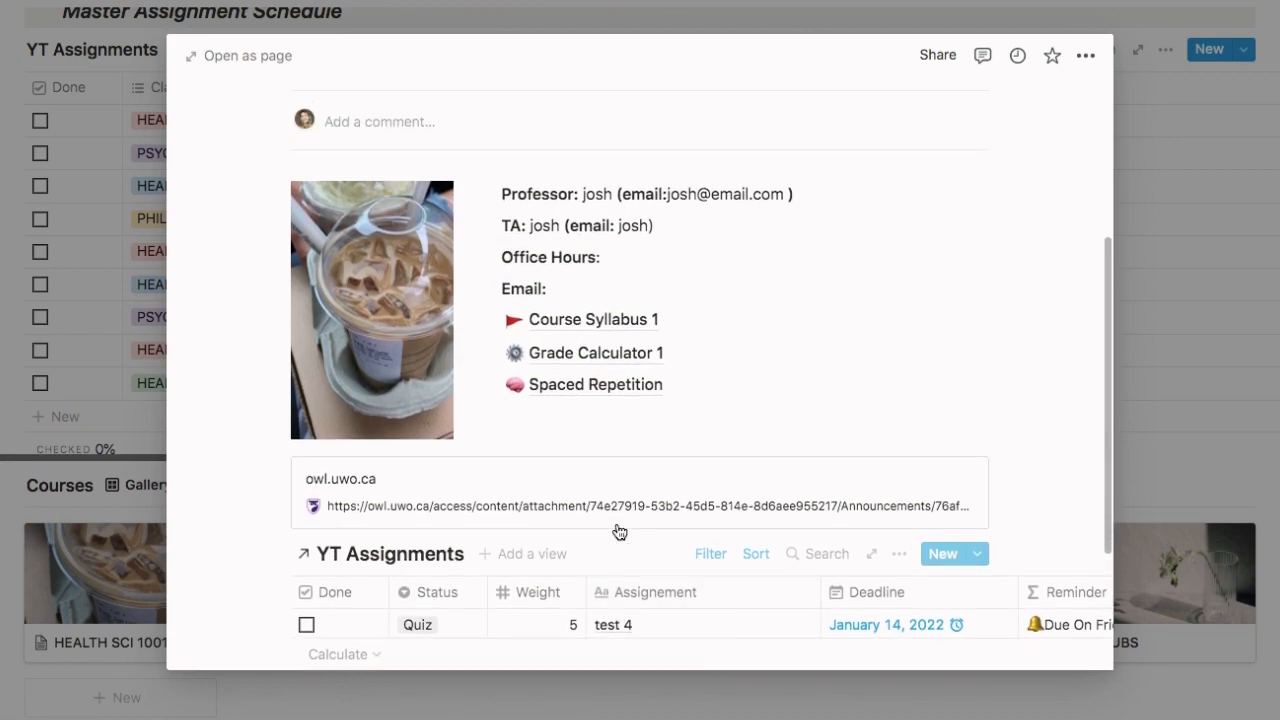
Open the Course Syllabus 1 page and select its instruction sentence
{"action": "left_click", "coordinate": [647, 325]}
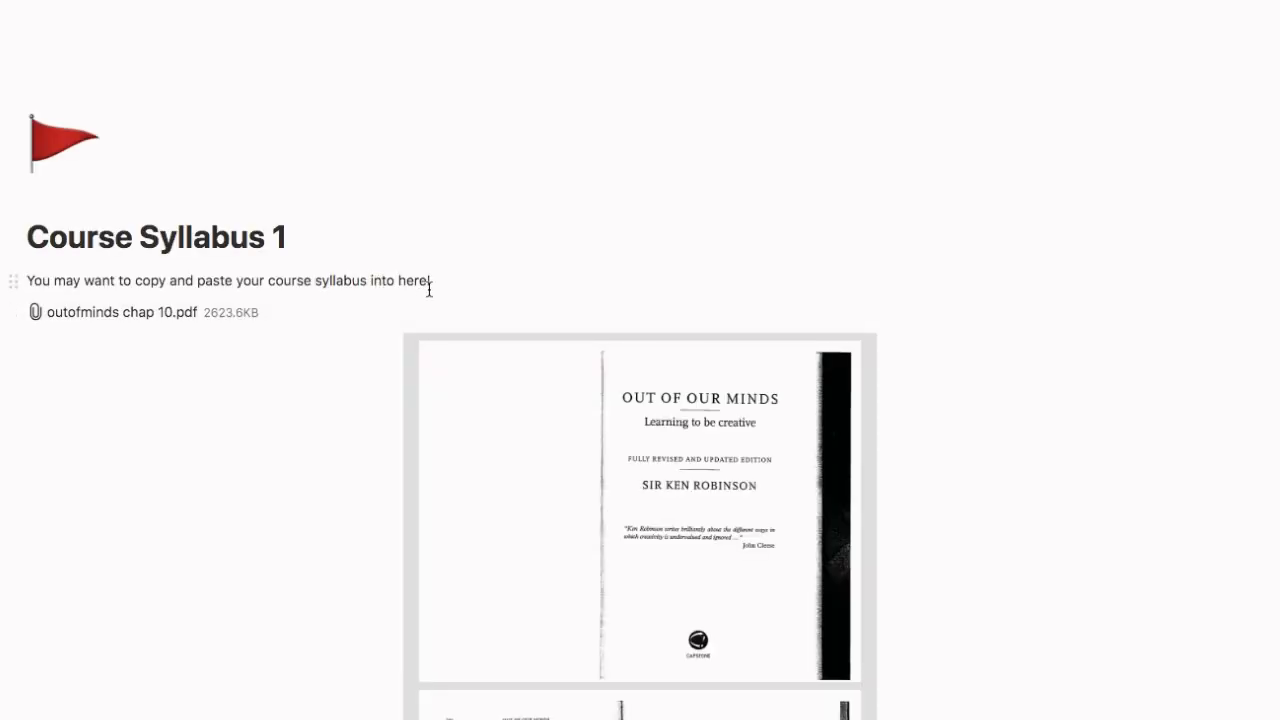
{"action": "left_click_drag", "start_coordinate": [434, 287], "coordinate": [54, 253]}
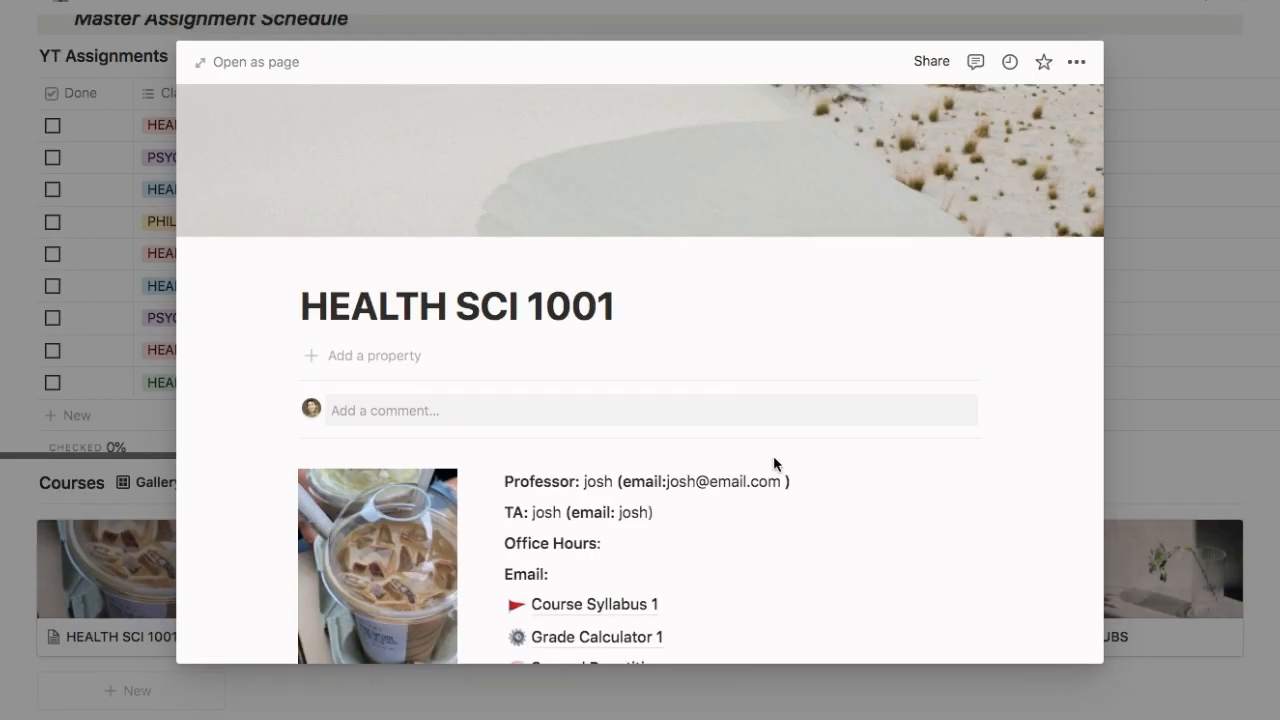
{"action": "scroll", "coordinate": [840, 580], "scroll_direction": "down", "scroll_amount": 2}
{"action": "scroll", "coordinate": [840, 580], "scroll_direction": "down", "scroll_amount": 1}
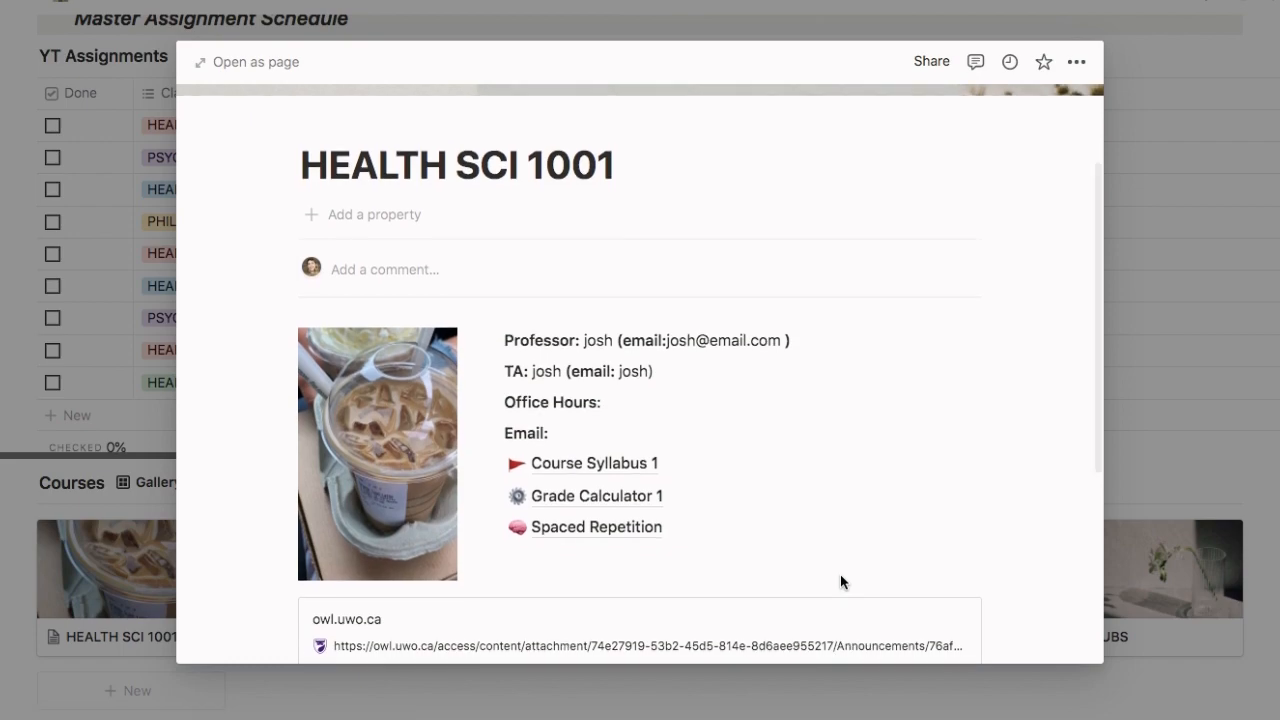
{"action": "scroll", "coordinate": [840, 580], "scroll_direction": "down", "scroll_amount": 1}
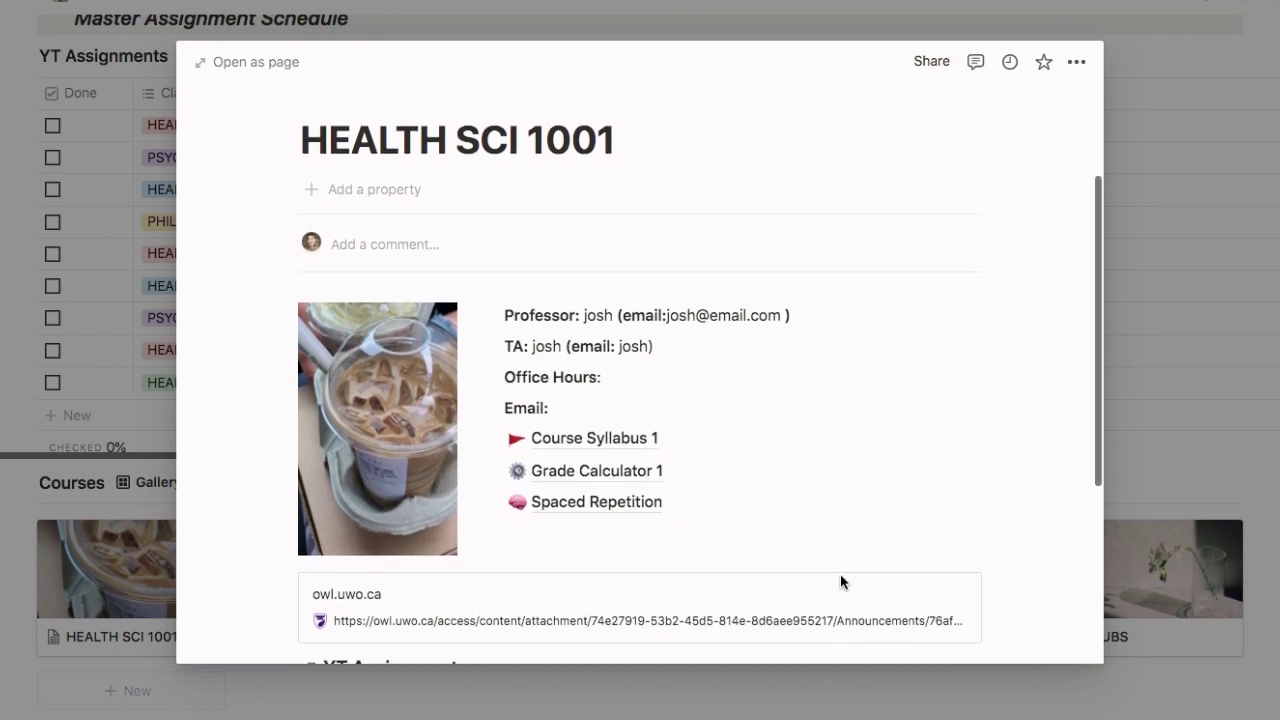
In Grade Calculator 1, delete the Participation row and set Midterm weighting to 35%
{"action": "left_click", "coordinate": [650, 486]}
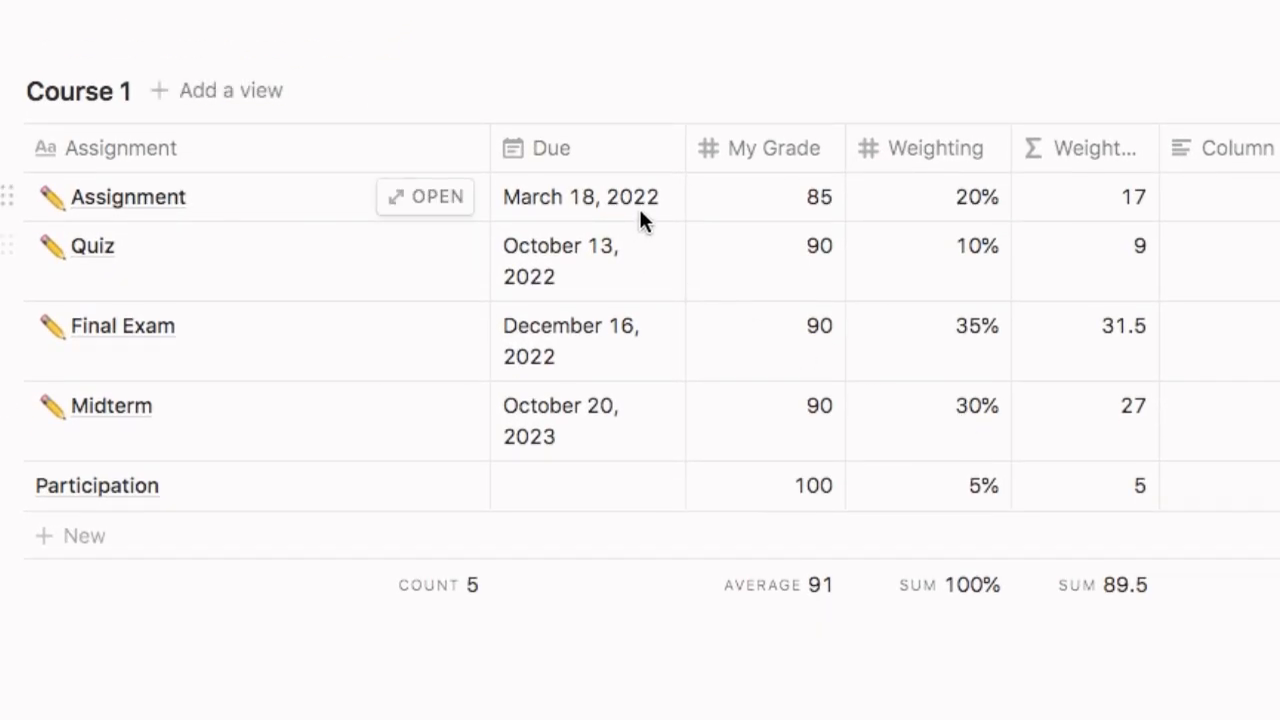
{"action": "mouse_move", "coordinate": [240, 475]}
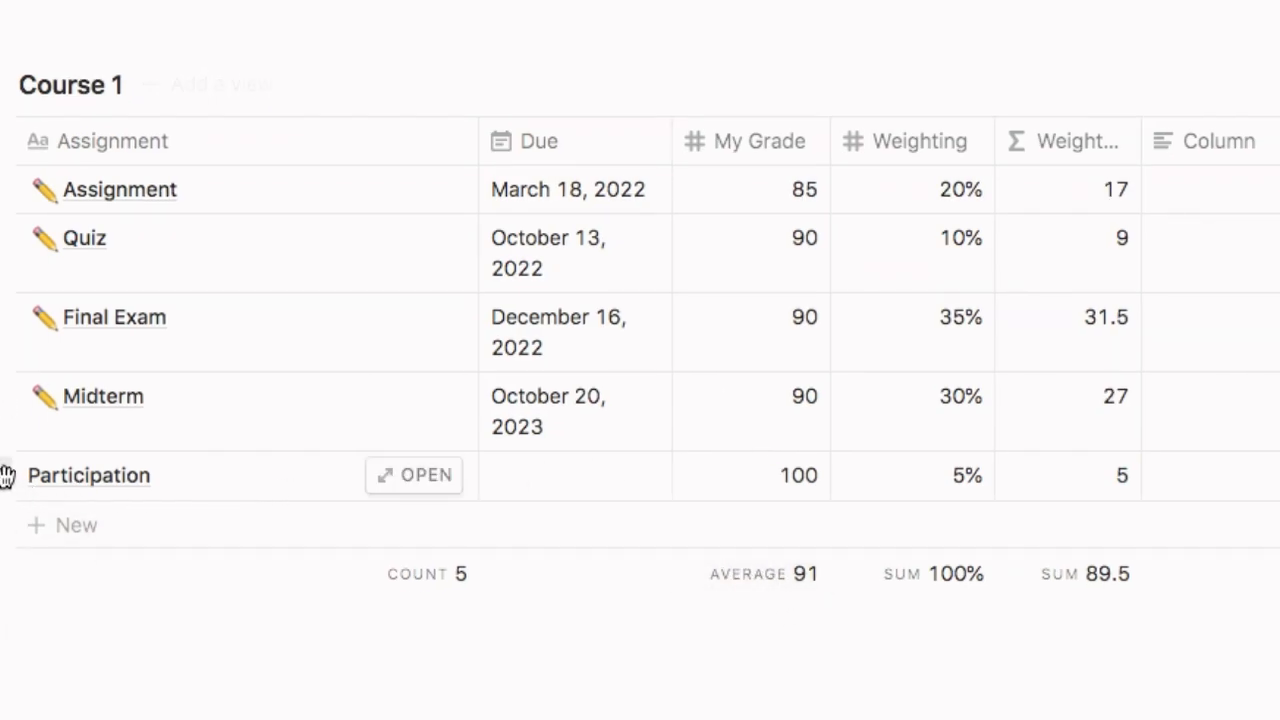
{"action": "left_click", "coordinate": [7, 475]}
{"action": "left_click", "coordinate": [103, 370]}
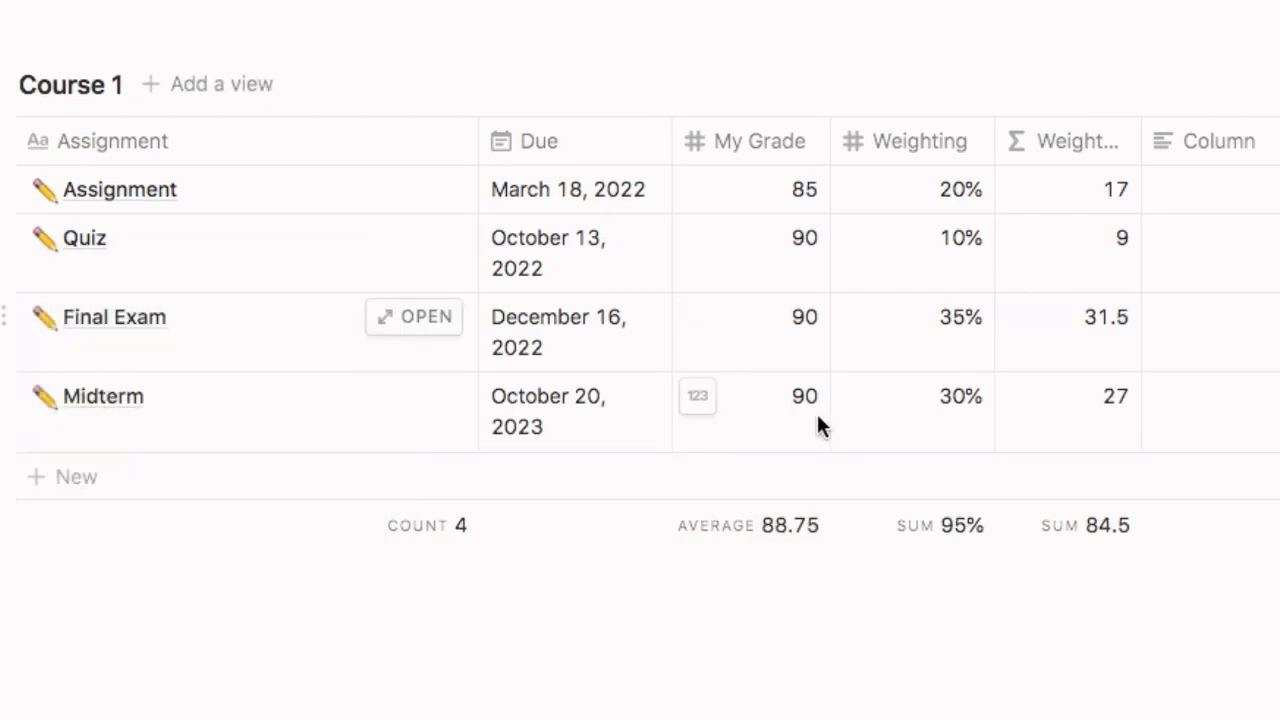
{"action": "left_click", "coordinate": [961, 405]}
{"action": "key", "text": "BackSpace"}
{"action": "type", "text": "5"}
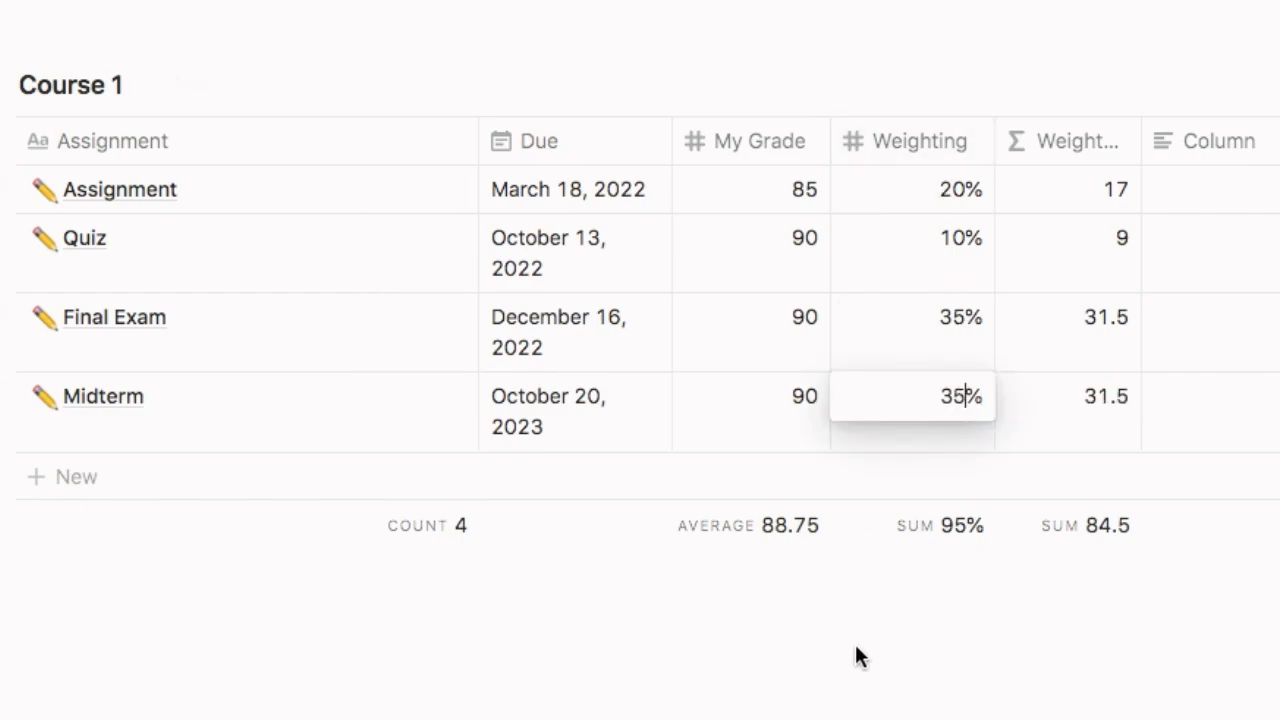
{"action": "left_click", "coordinate": [860, 655]}
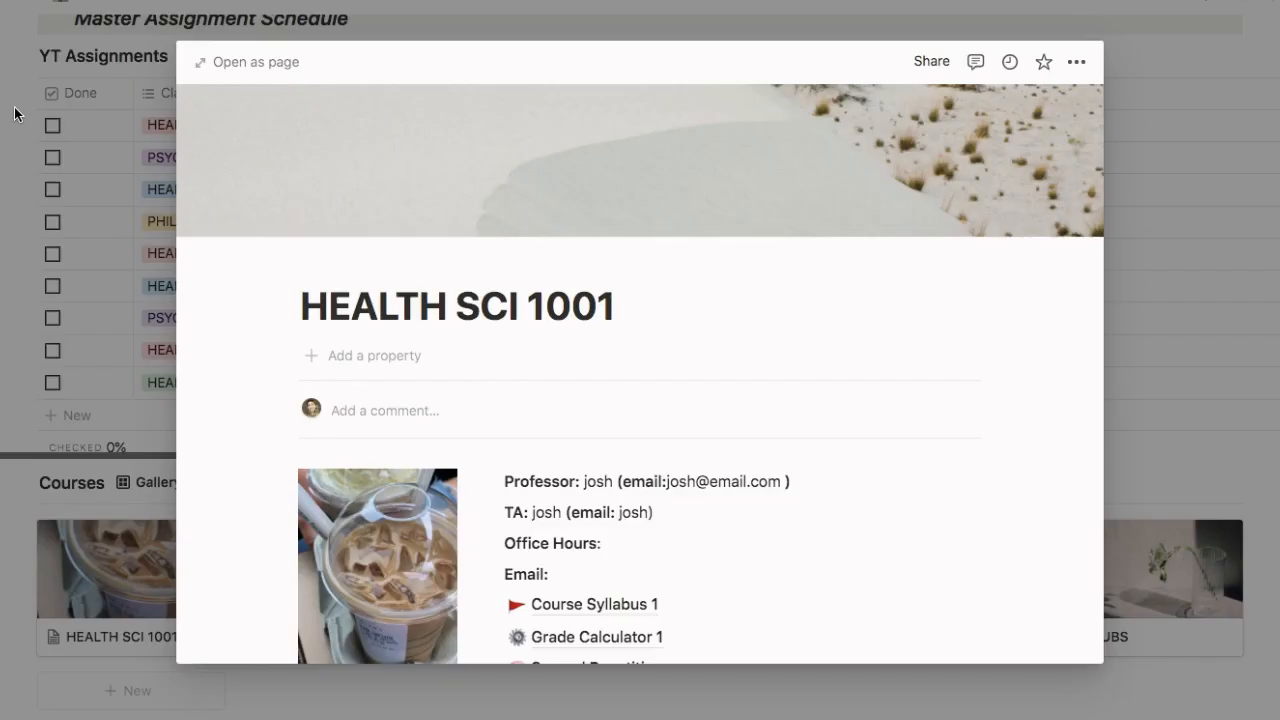
{"action": "scroll", "coordinate": [985, 553], "scroll_direction": "down", "scroll_amount": 3}
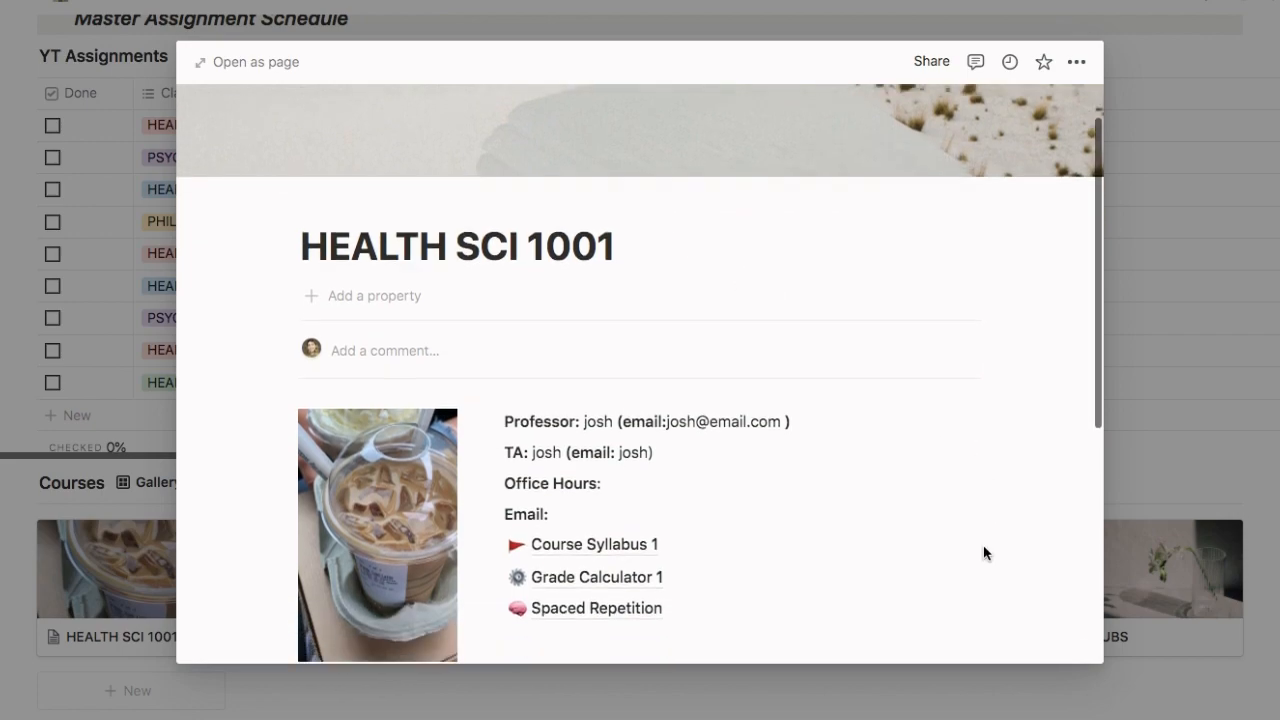
{"action": "scroll", "coordinate": [985, 553], "scroll_direction": "down", "scroll_amount": 1}
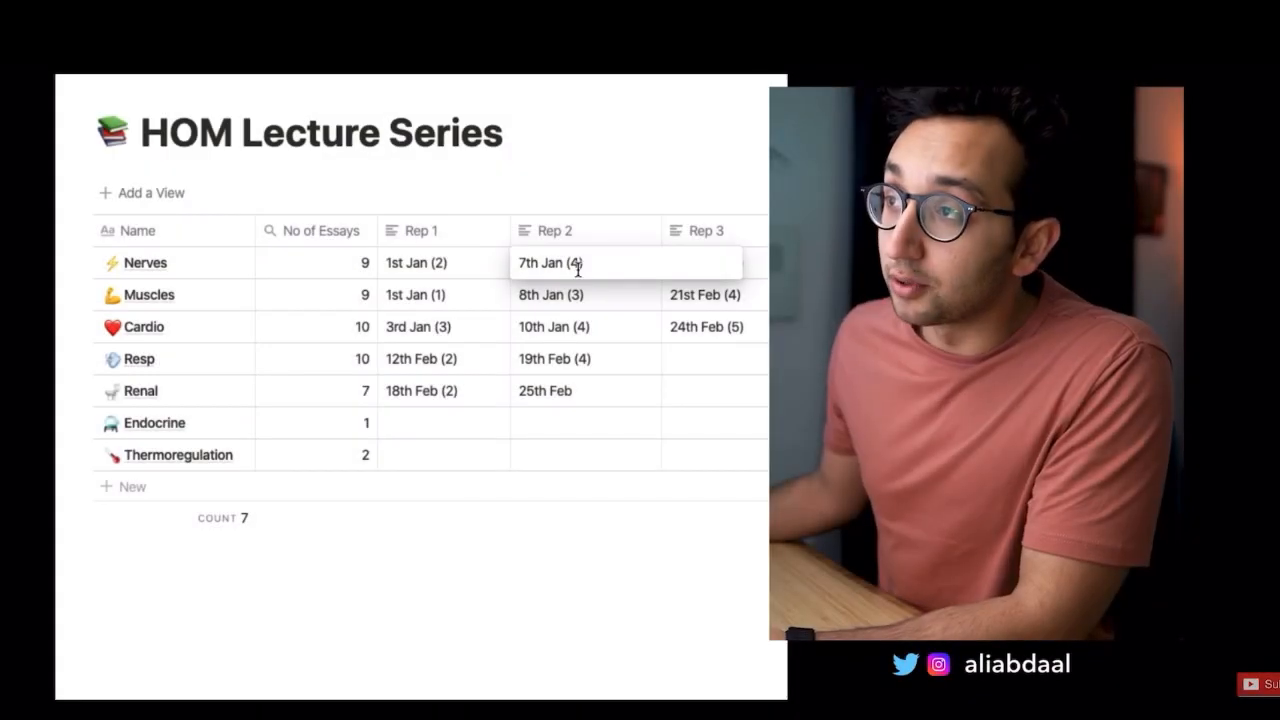
{"action": "left_click", "coordinate": [580, 262]}
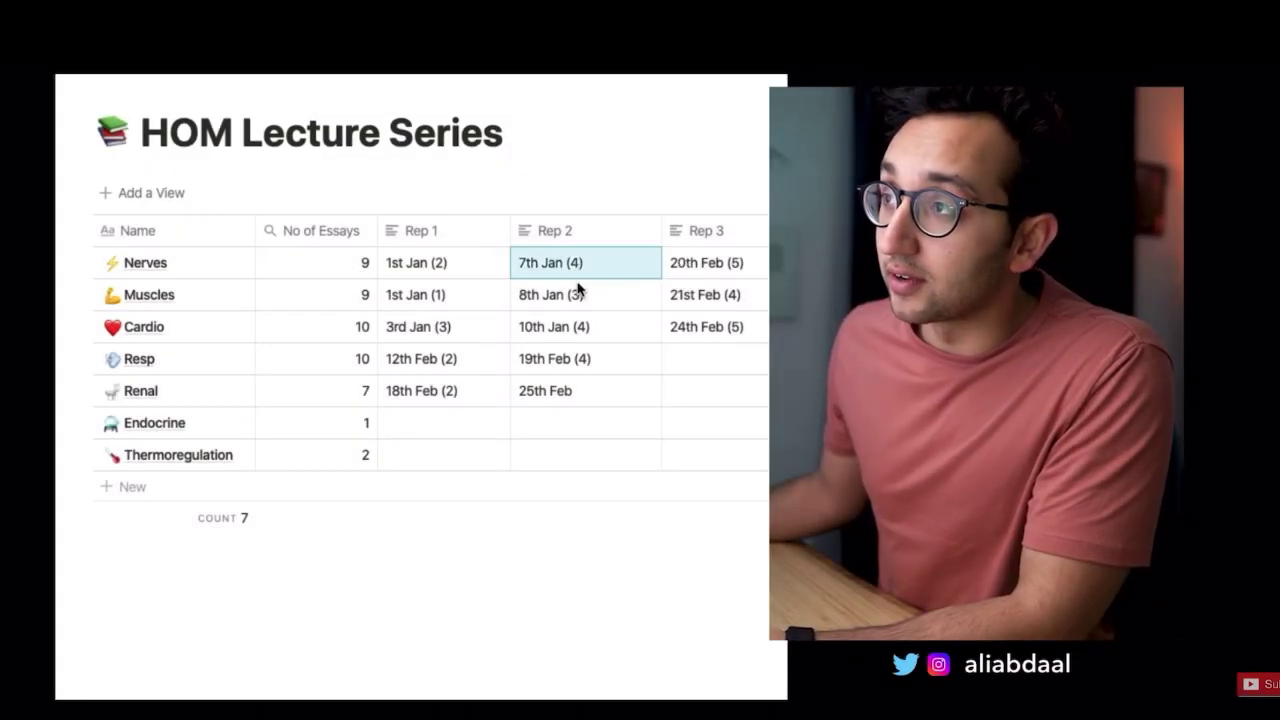
{"action": "left_click", "coordinate": [724, 266]}
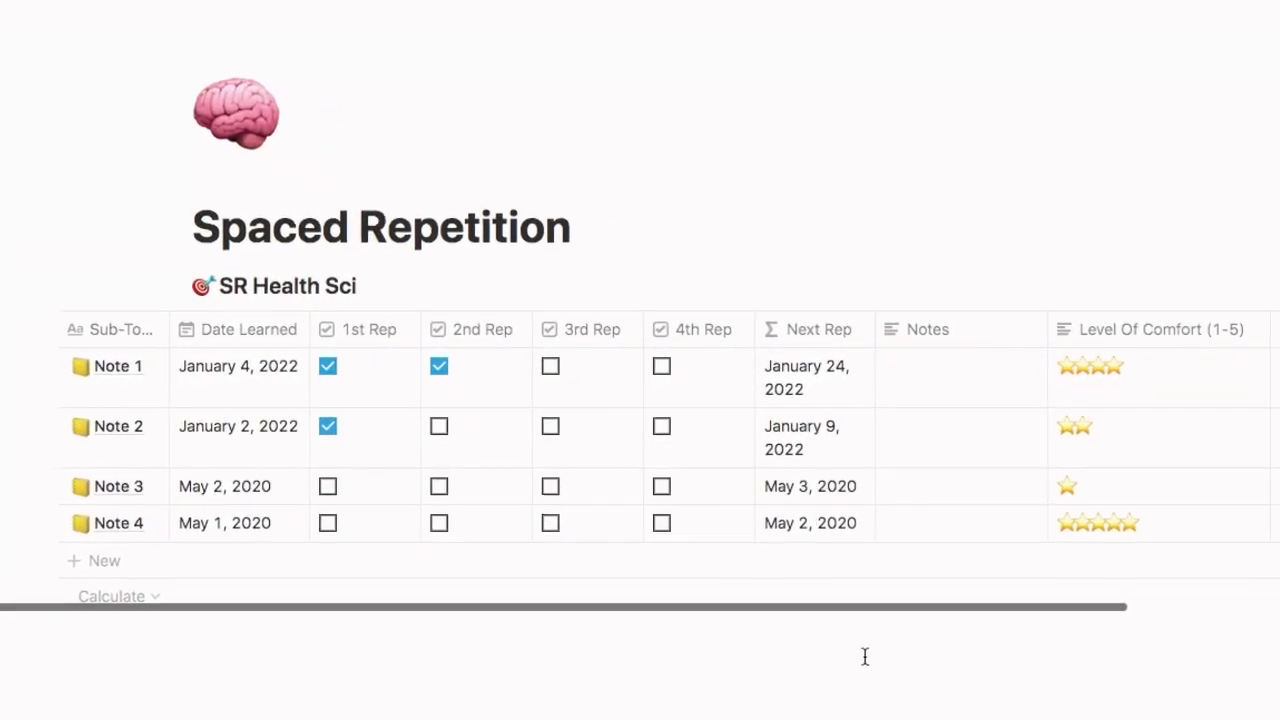
{"action": "mouse_move", "coordinate": [640, 440]}
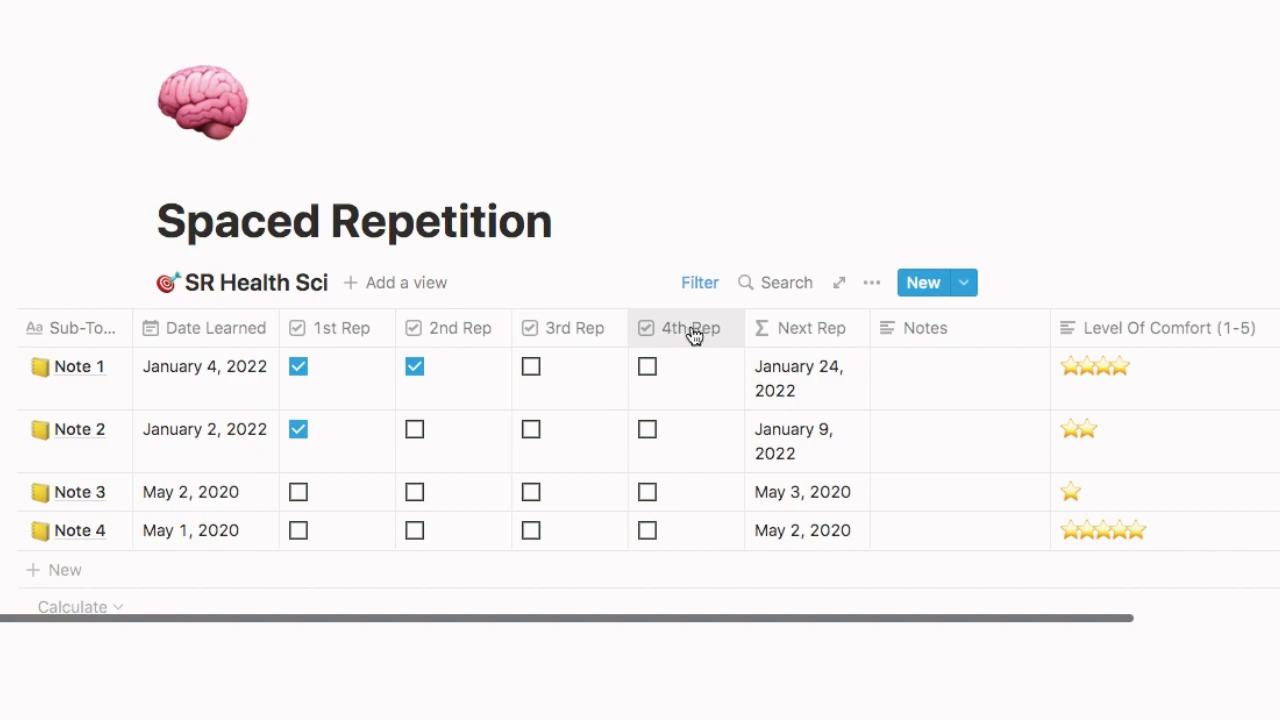
Write 'easy' in Note 1's Notes cell and briefly open Note 1 as a page
{"action": "left_click", "coordinate": [943, 369]}
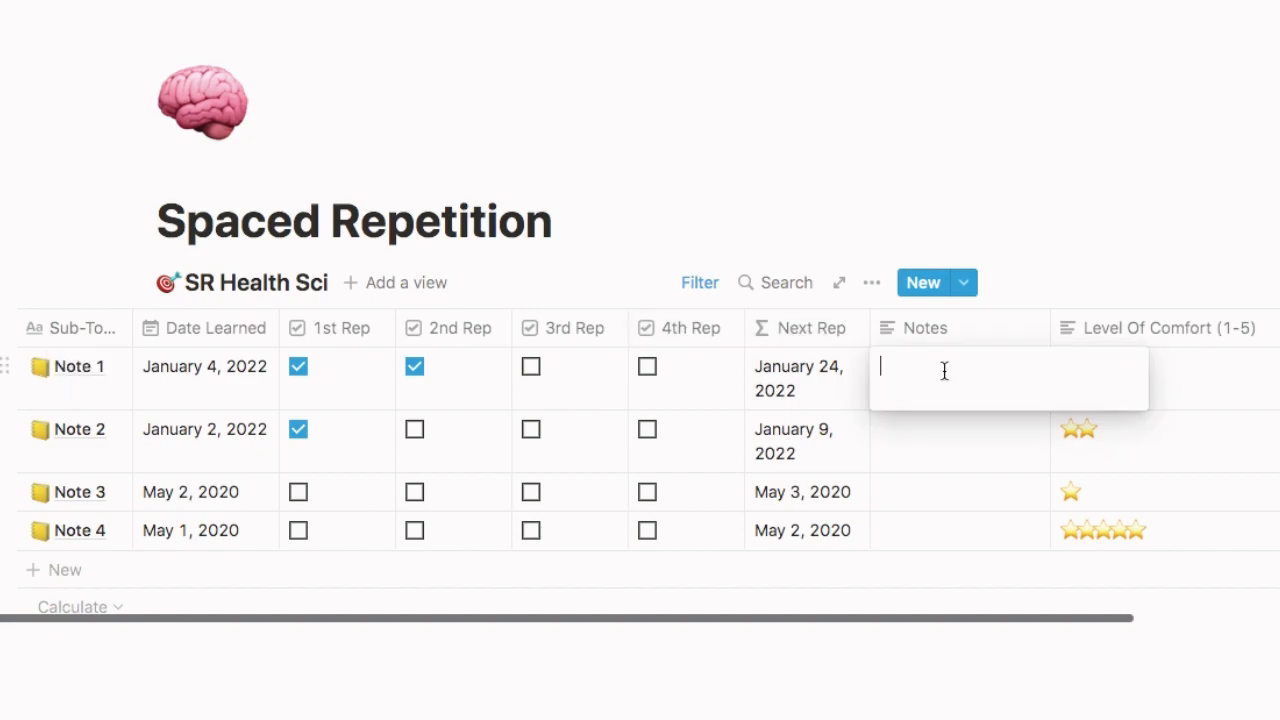
{"action": "type", "text": "easy"}
{"action": "left_click", "coordinate": [958, 160]}
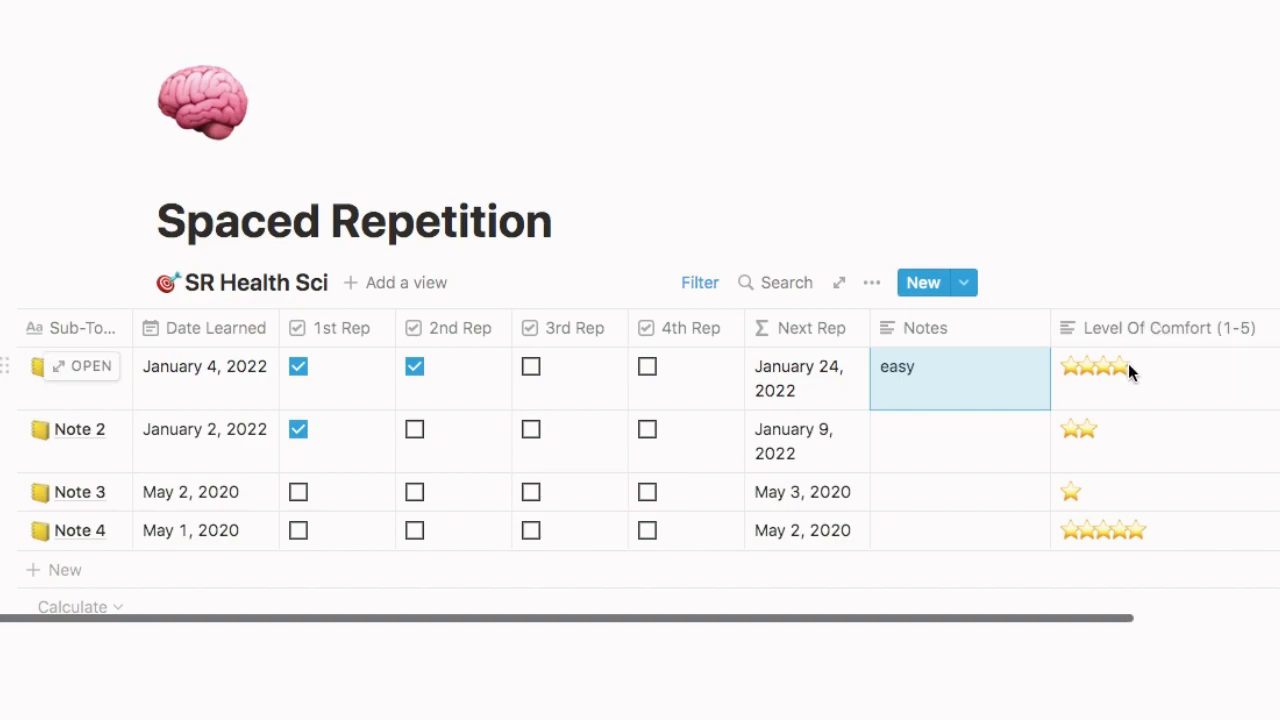
{"action": "mouse_move", "coordinate": [314, 358]}
{"action": "left_click", "coordinate": [98, 373]}
{"action": "scroll", "coordinate": [510, 470], "scroll_direction": "down", "scroll_amount": 5}
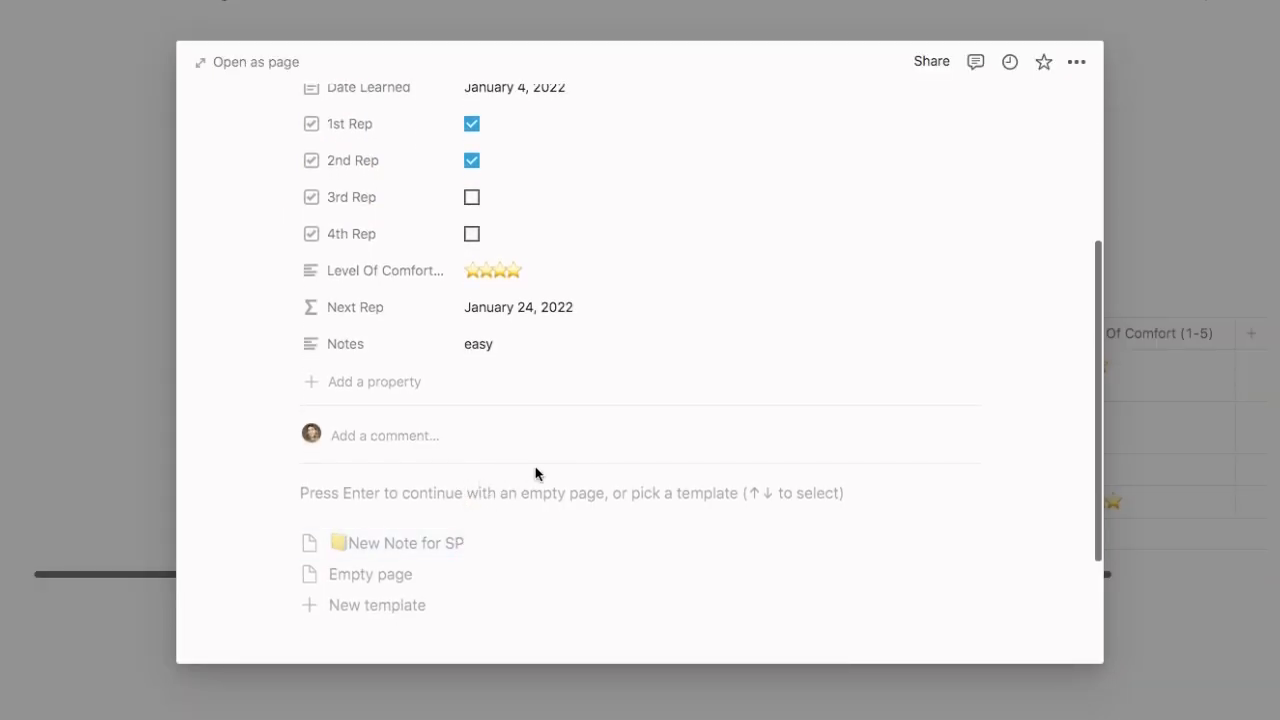
{"action": "left_click", "coordinate": [1223, 425]}
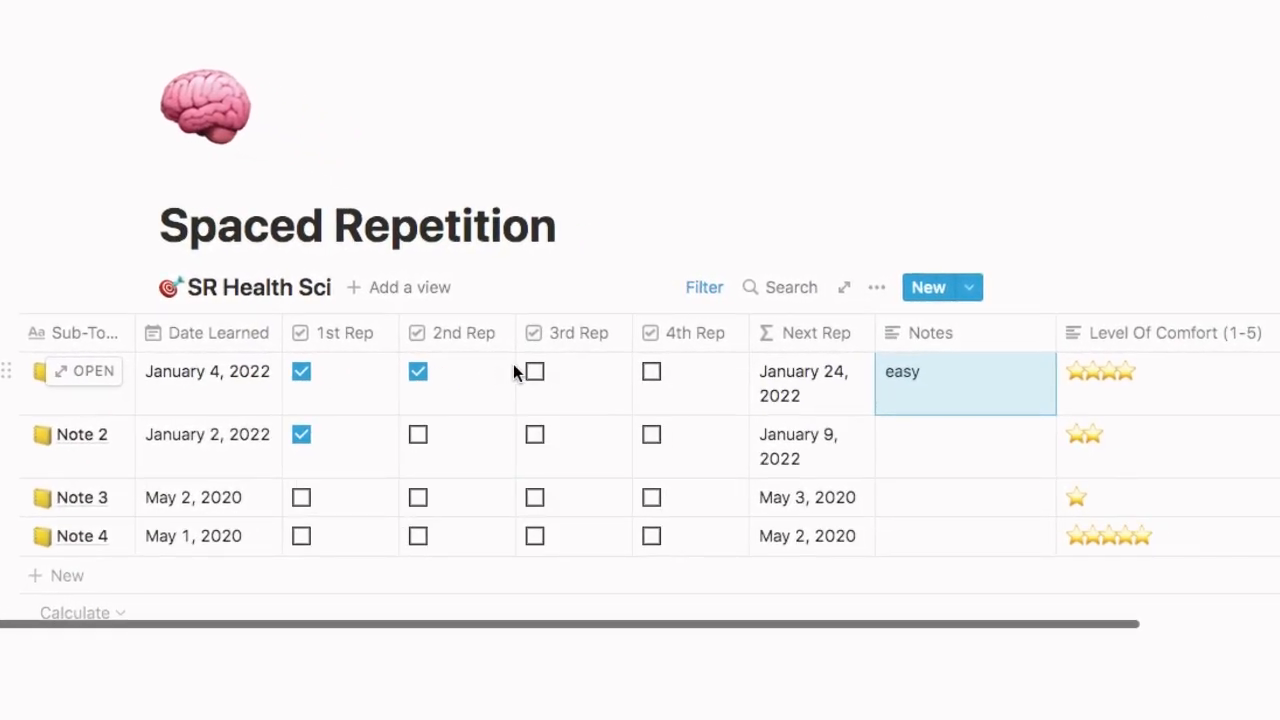
Tick the completed review reps for Notes 1, 2, 3 and 4
{"action": "left_click", "coordinate": [418, 372]}
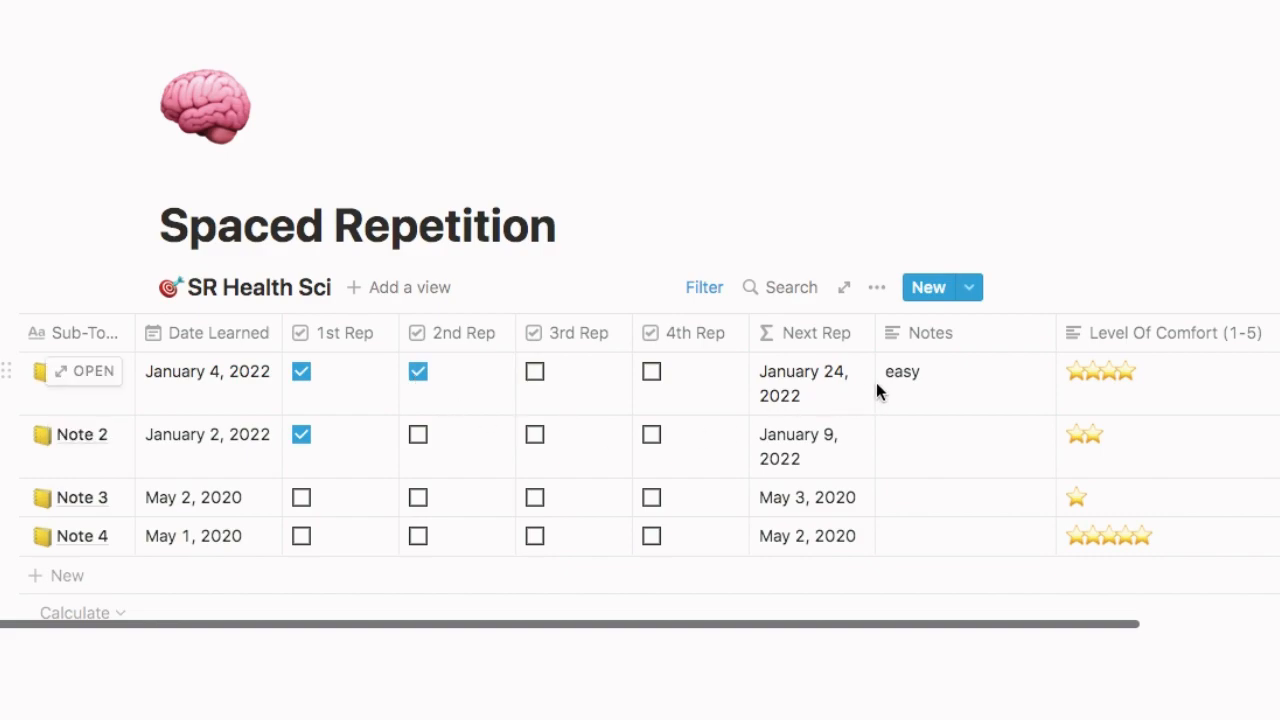
{"action": "left_click", "coordinate": [534, 372]}
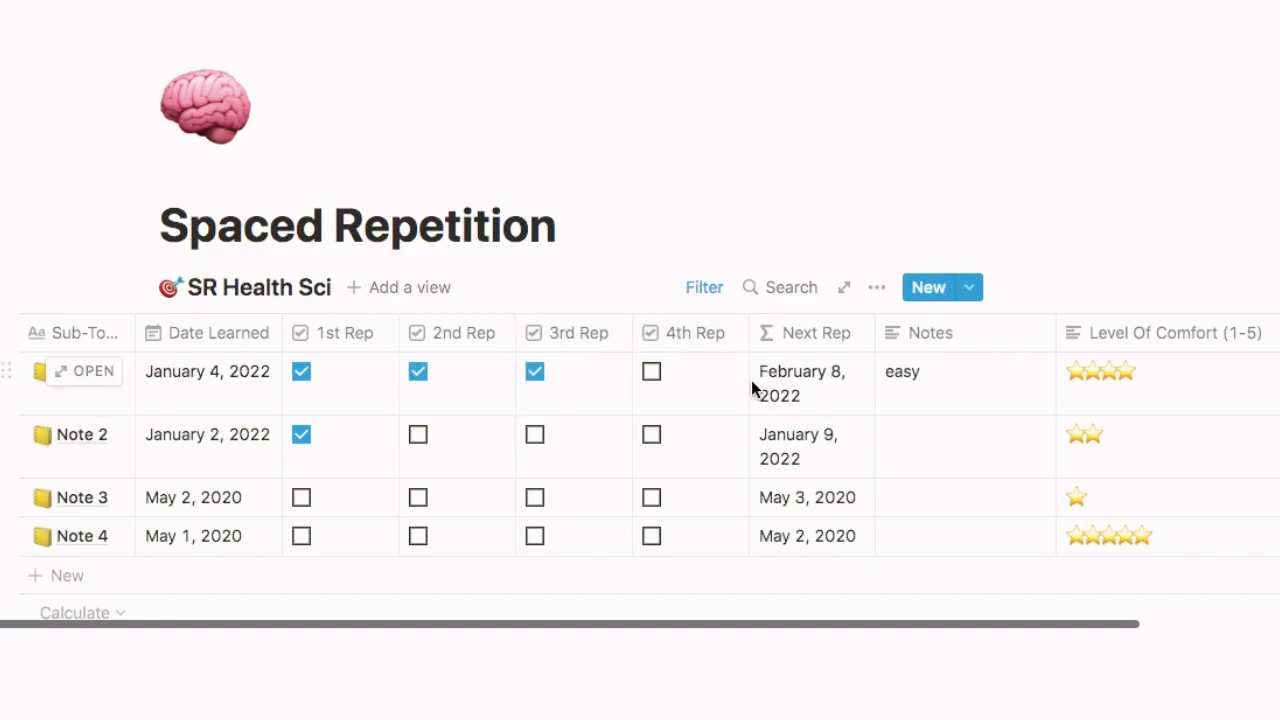
{"action": "left_click", "coordinate": [651, 372]}
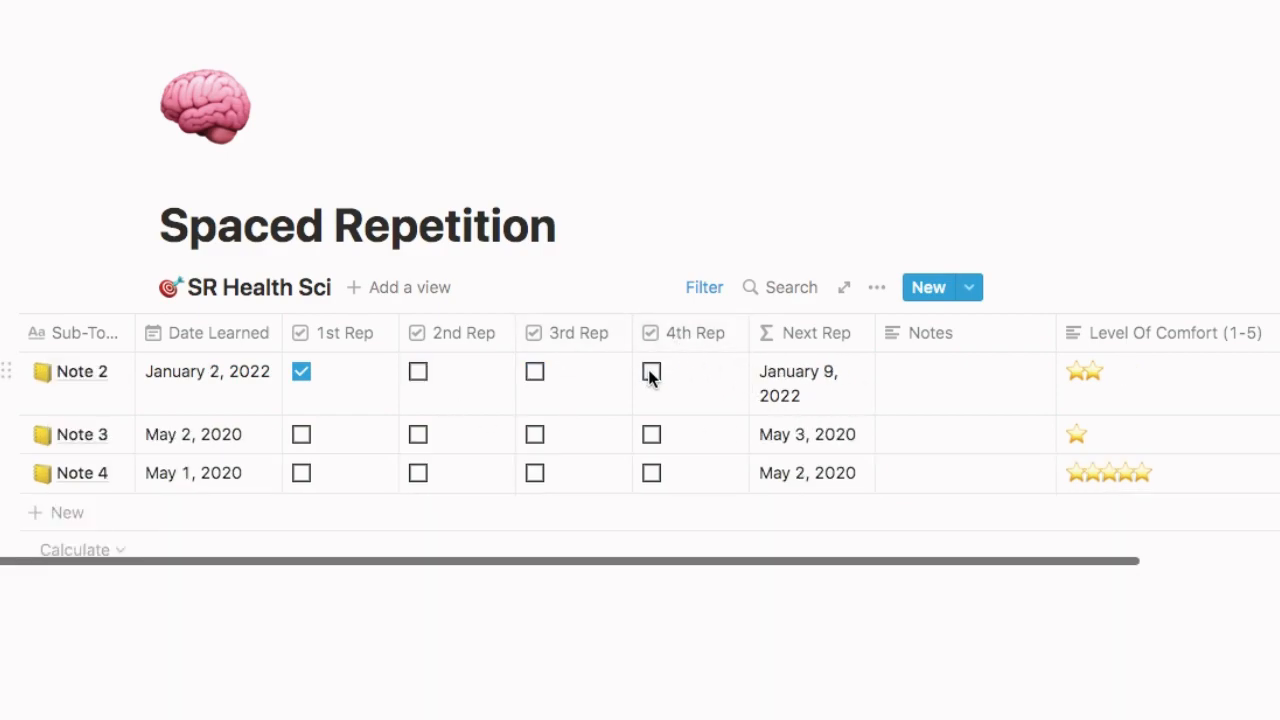
{"action": "left_click", "coordinate": [417, 373]}
{"action": "left_click", "coordinate": [534, 372]}
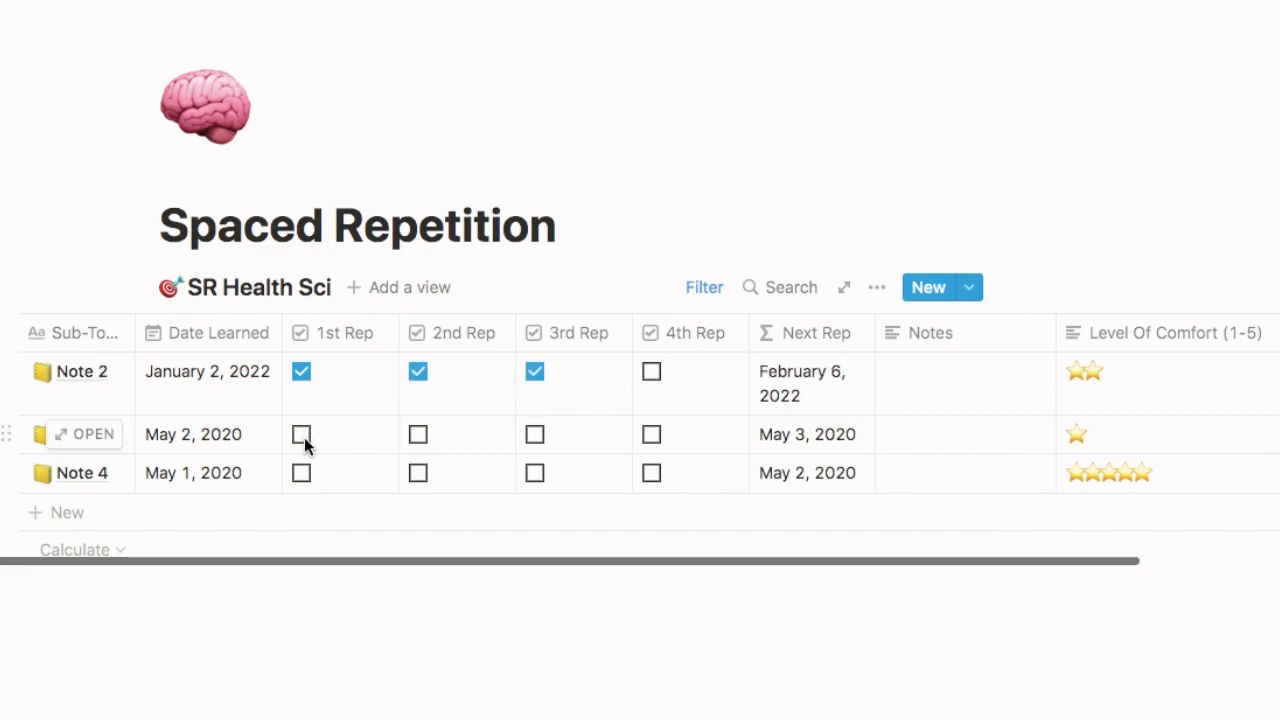
{"action": "left_click", "coordinate": [418, 435]}
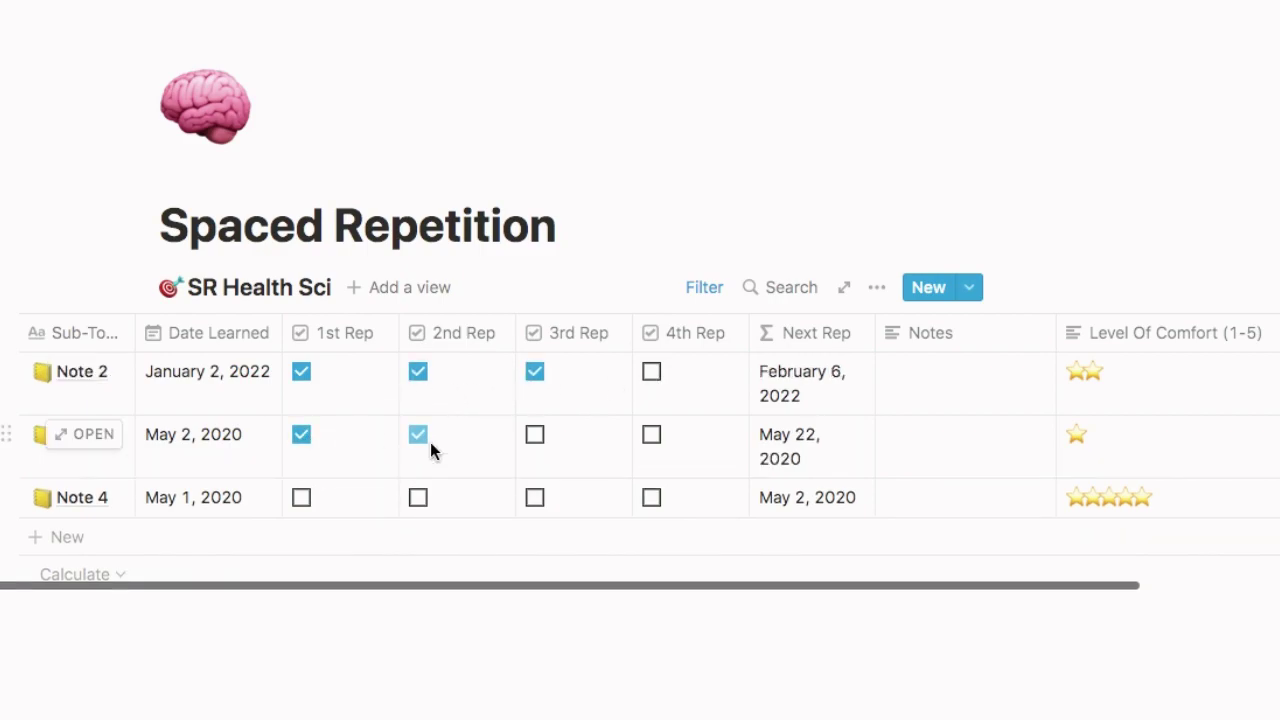
{"action": "left_click", "coordinate": [301, 497]}
{"action": "left_click", "coordinate": [418, 497]}
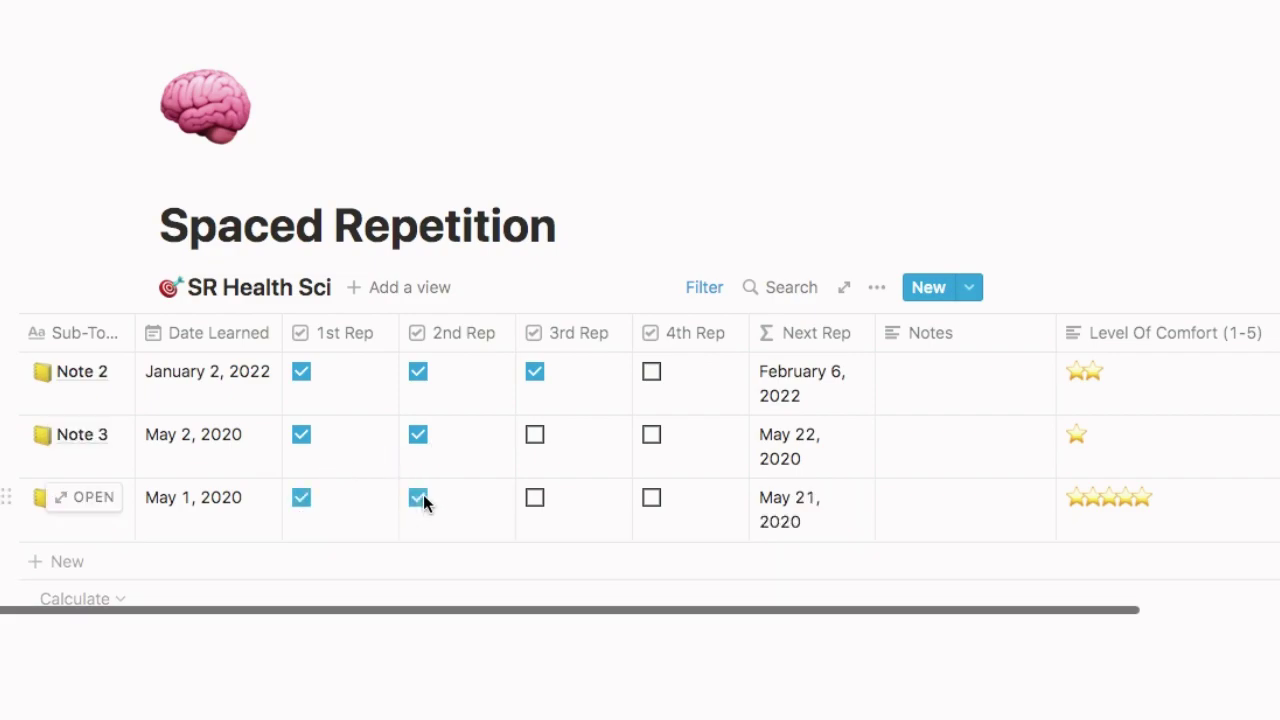
Edit Note 3's comfort star rating
{"action": "left_click", "coordinate": [1134, 444]}
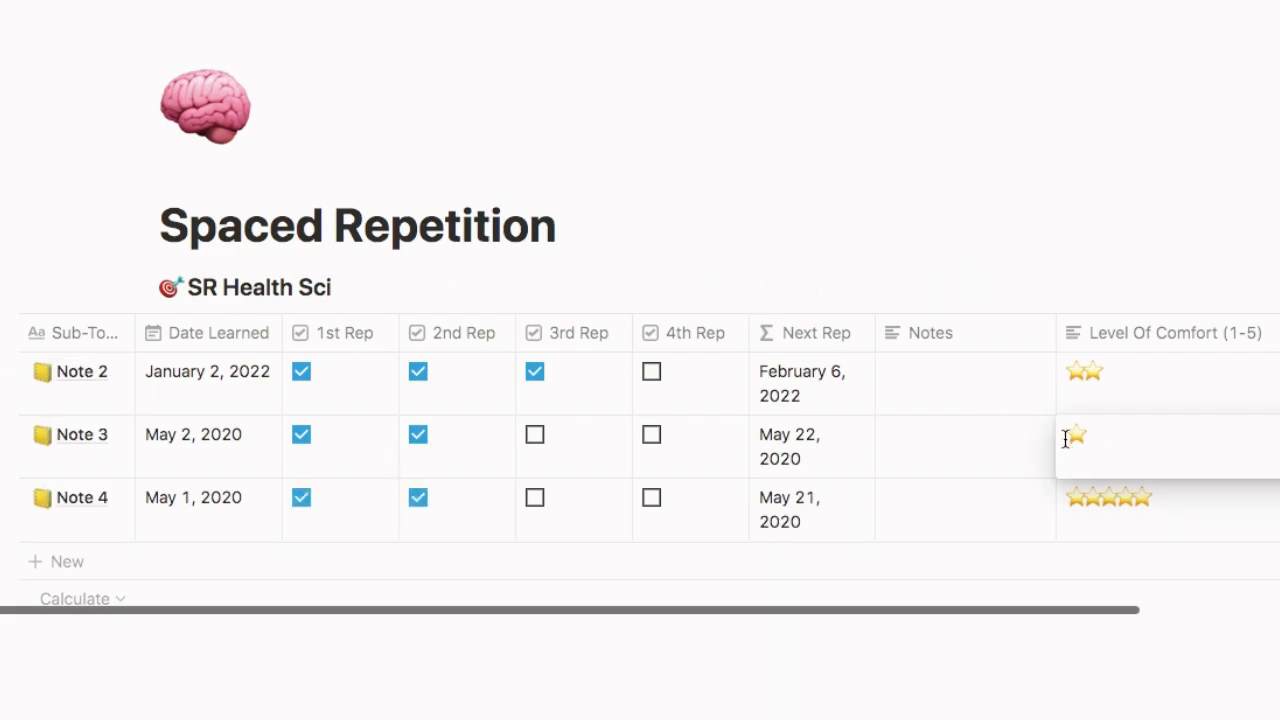
{"action": "left_click", "coordinate": [1129, 435]}
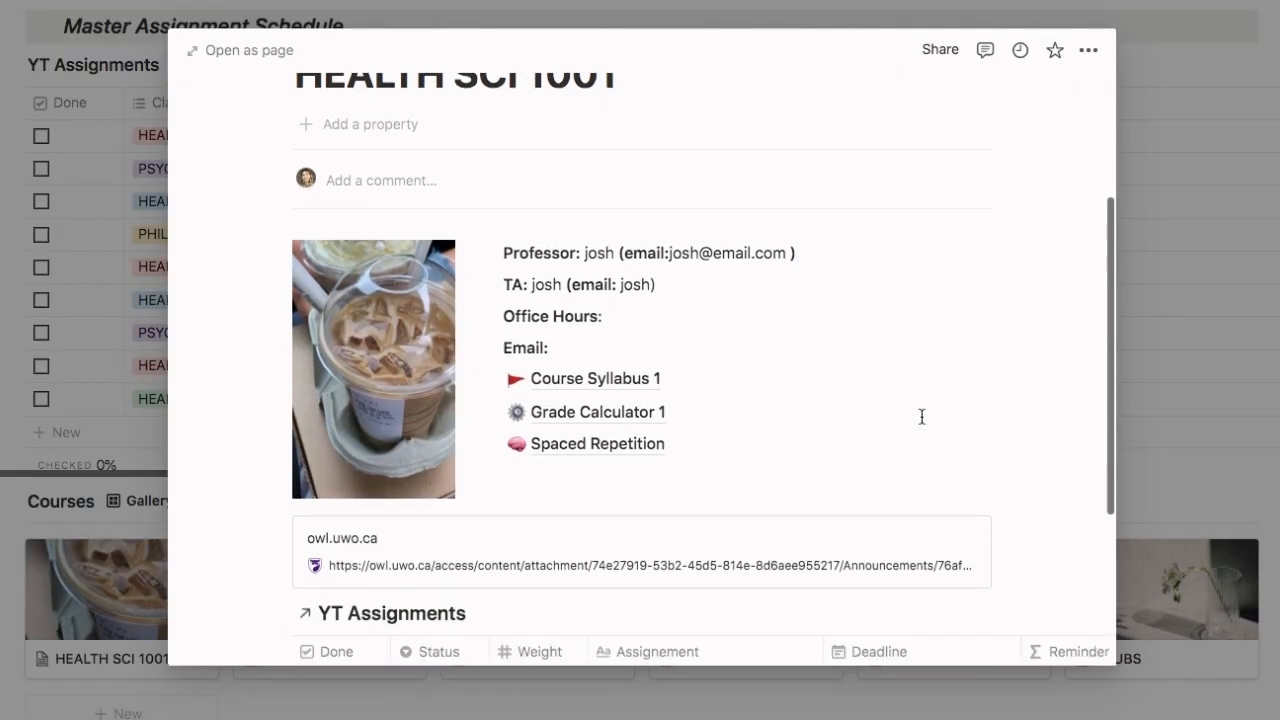
{"action": "scroll", "coordinate": [922, 417], "scroll_direction": "down", "scroll_amount": 1}
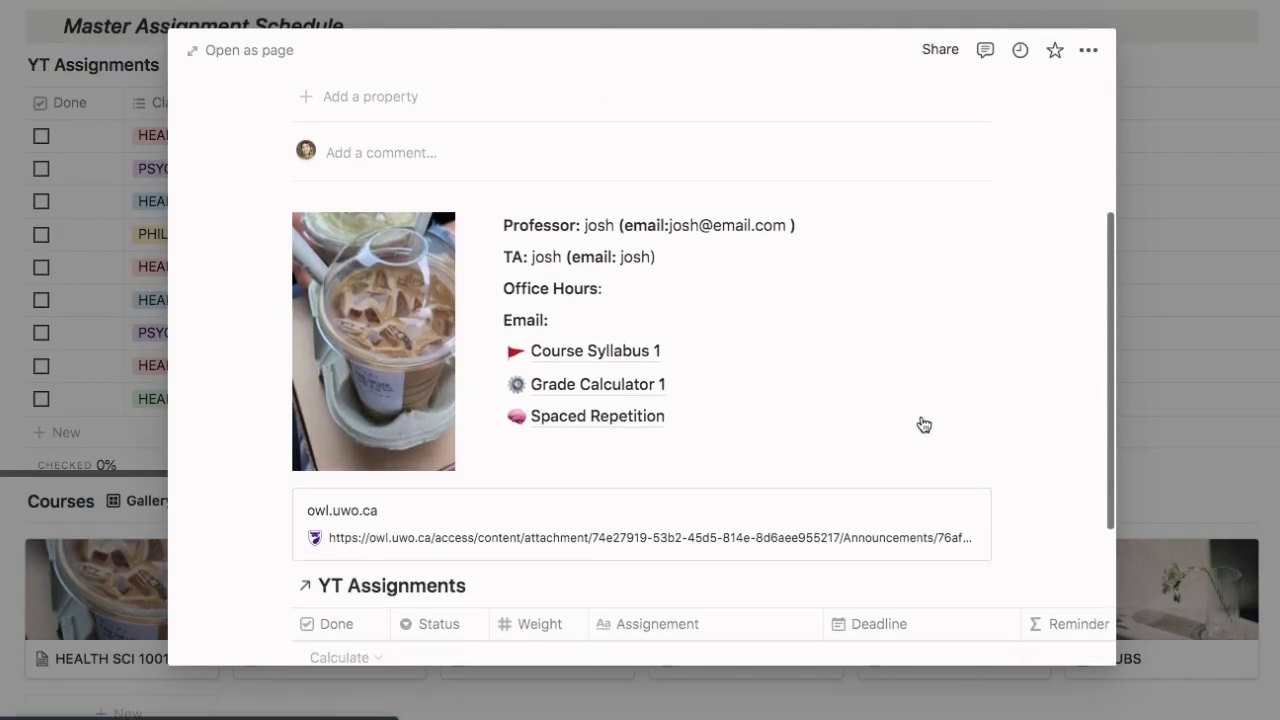
Close the preview, peek at HEALTH SCI 2300, then open the PSYCHOLOGY course page
{"action": "left_click", "coordinate": [1192, 348]}
{"action": "scroll", "coordinate": [1192, 348], "scroll_direction": "down", "scroll_amount": 1}
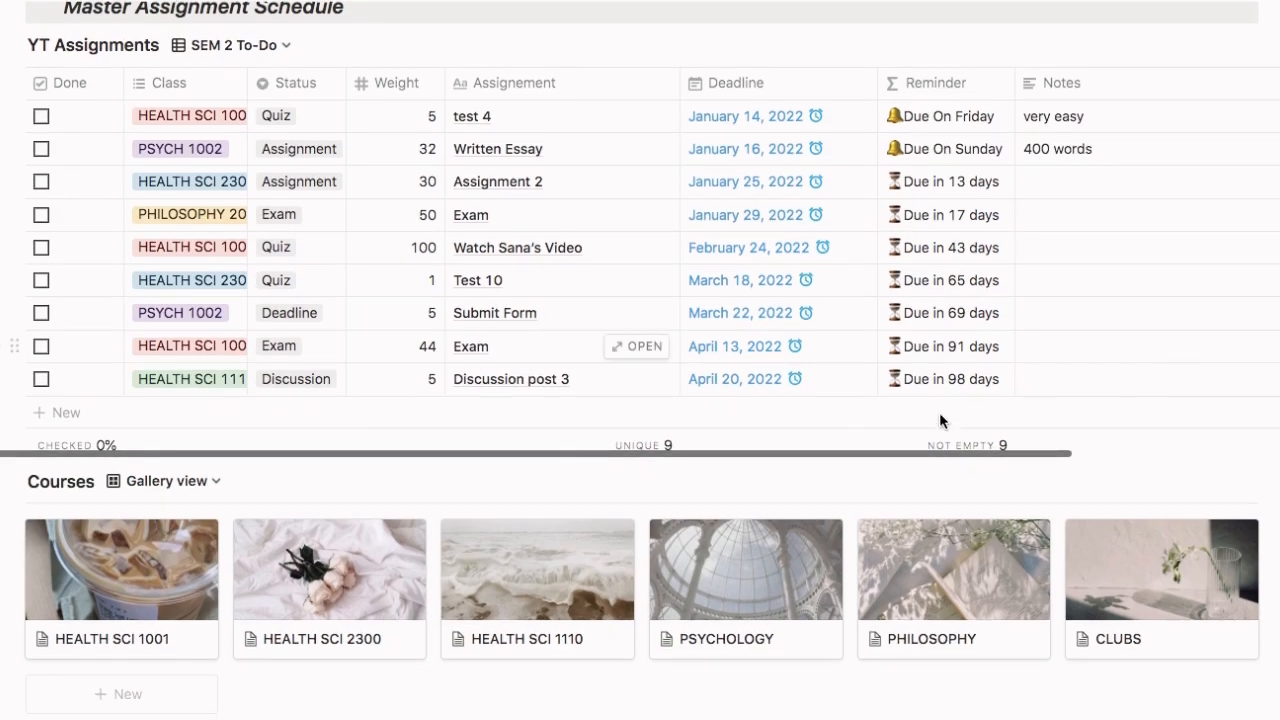
{"action": "left_click", "coordinate": [381, 597]}
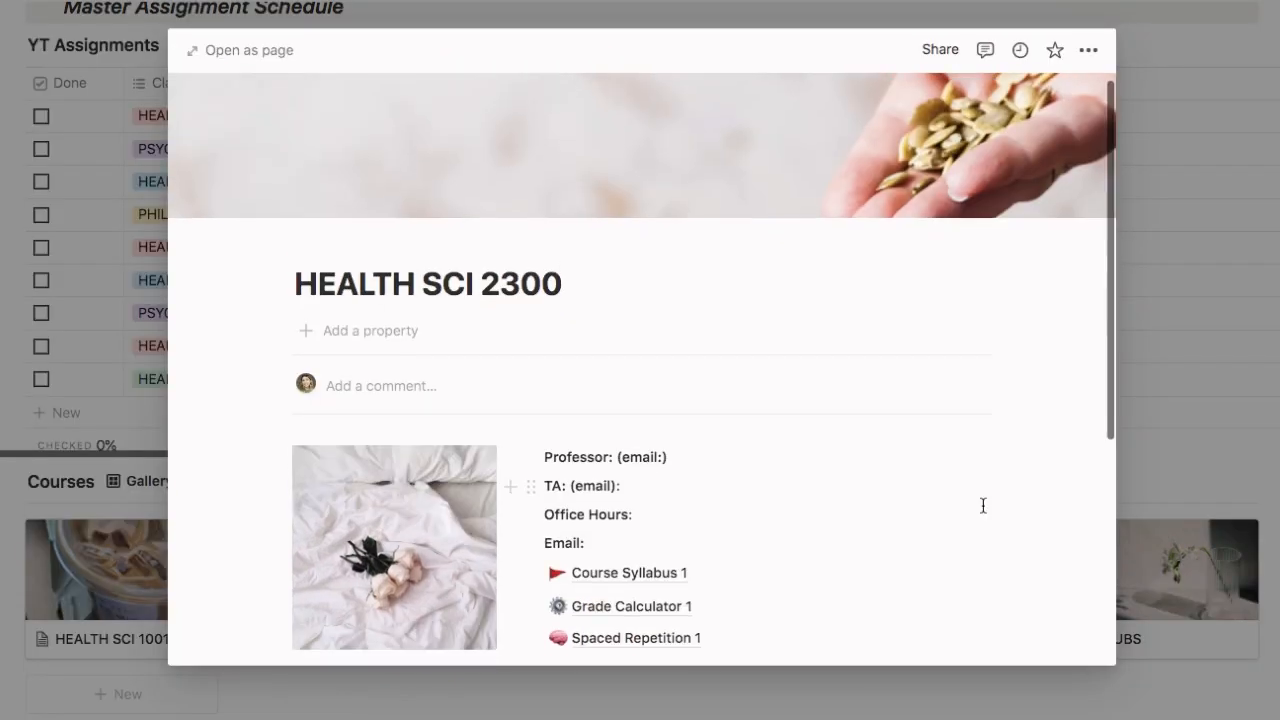
{"action": "scroll", "coordinate": [985, 513], "scroll_direction": "down", "scroll_amount": 3}
{"action": "scroll", "coordinate": [985, 513], "scroll_direction": "down", "scroll_amount": 3}
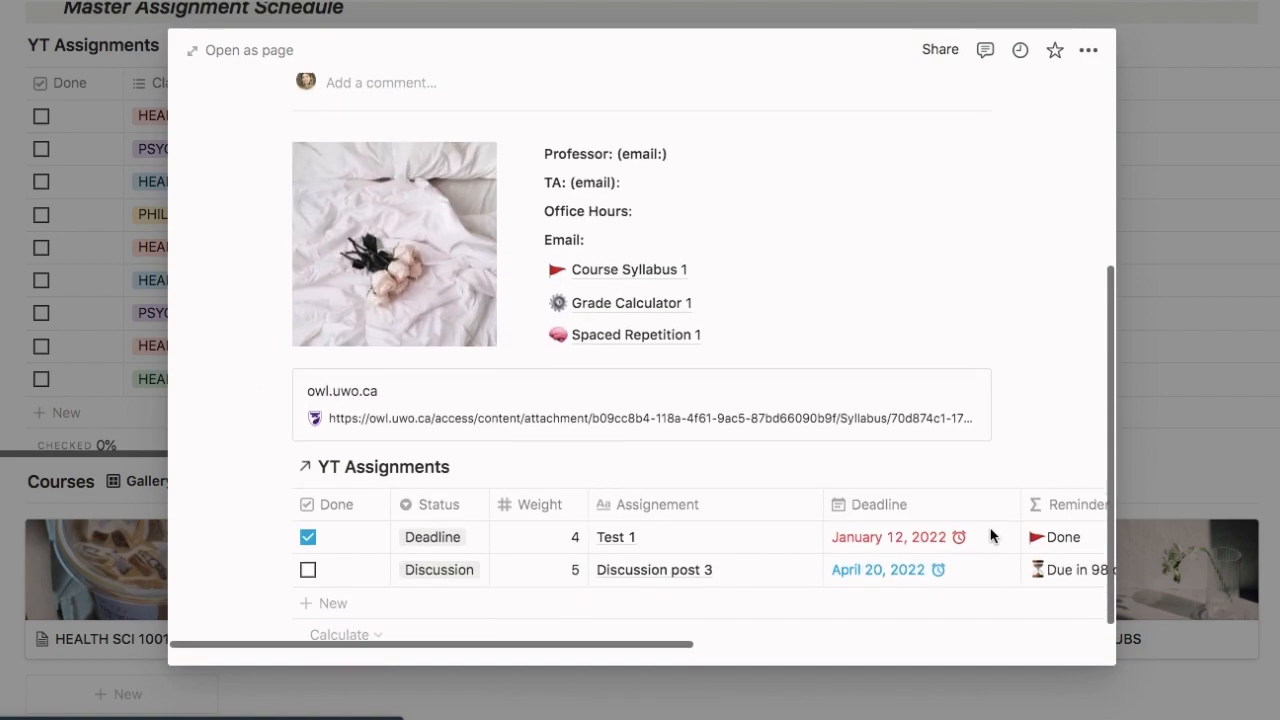
{"action": "left_click", "coordinate": [1273, 425]}
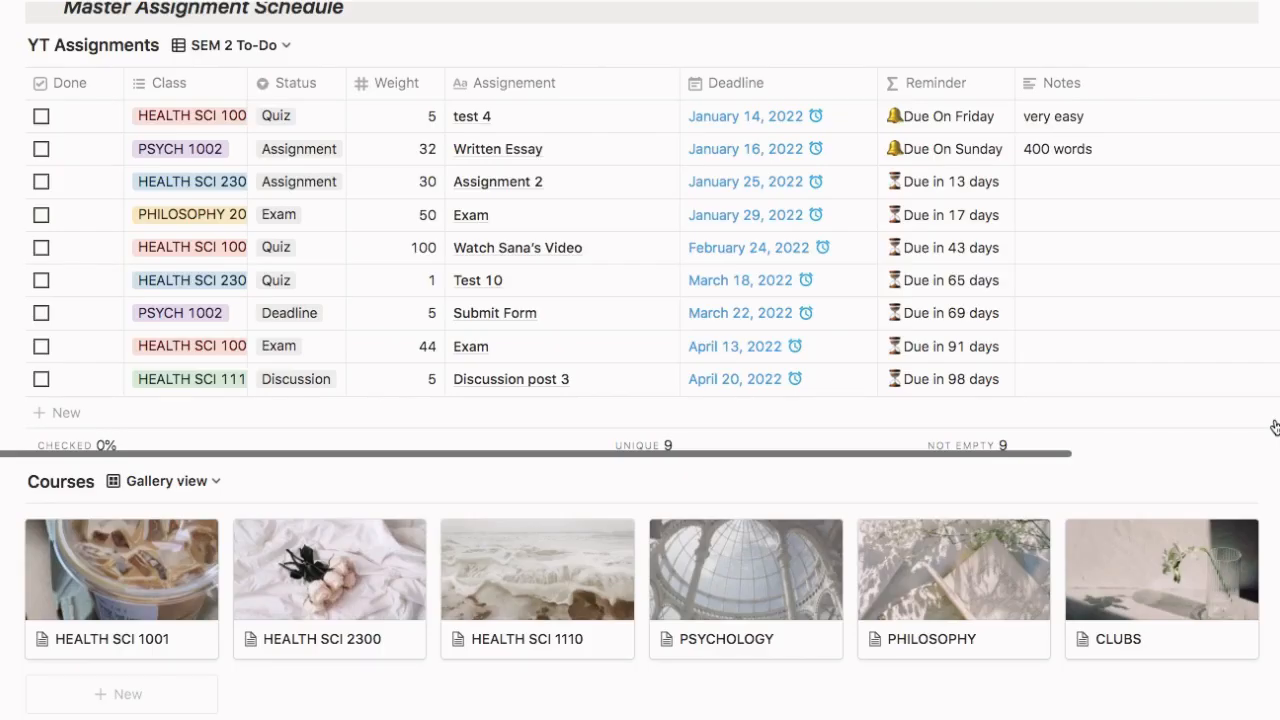
{"action": "left_click", "coordinate": [693, 596]}
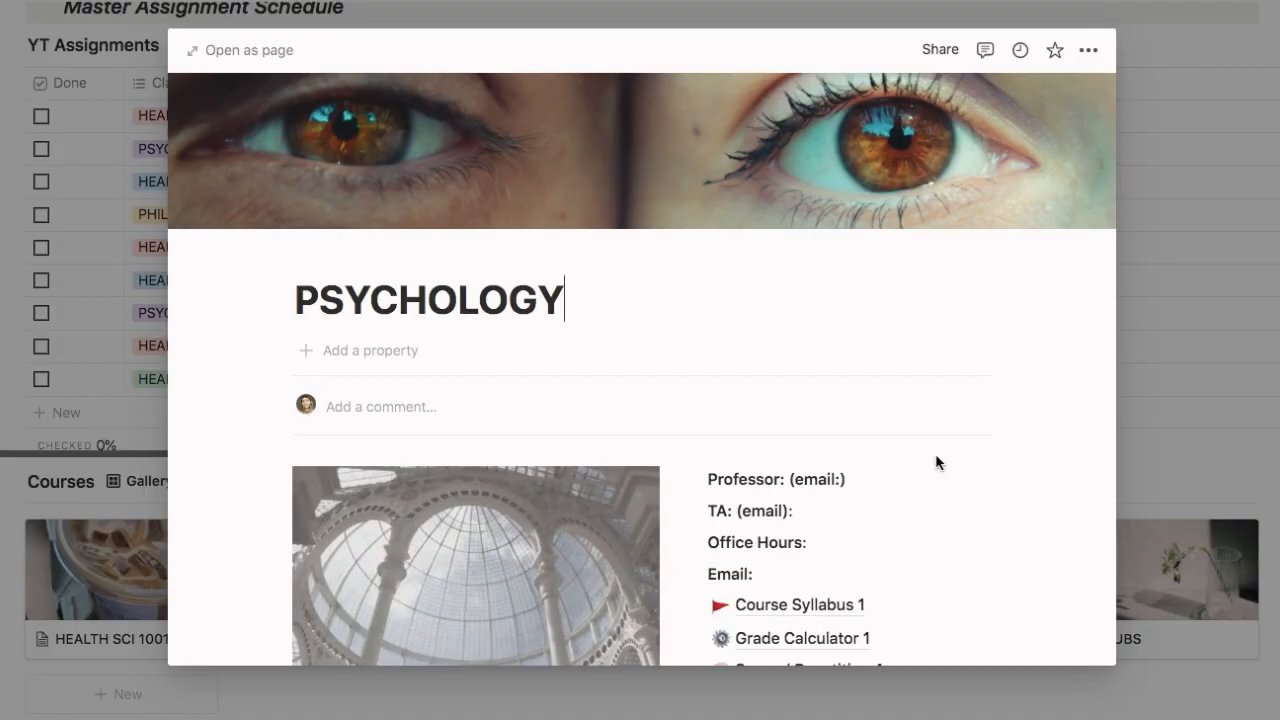
{"action": "scroll", "coordinate": [935, 453], "scroll_direction": "down", "scroll_amount": 5}
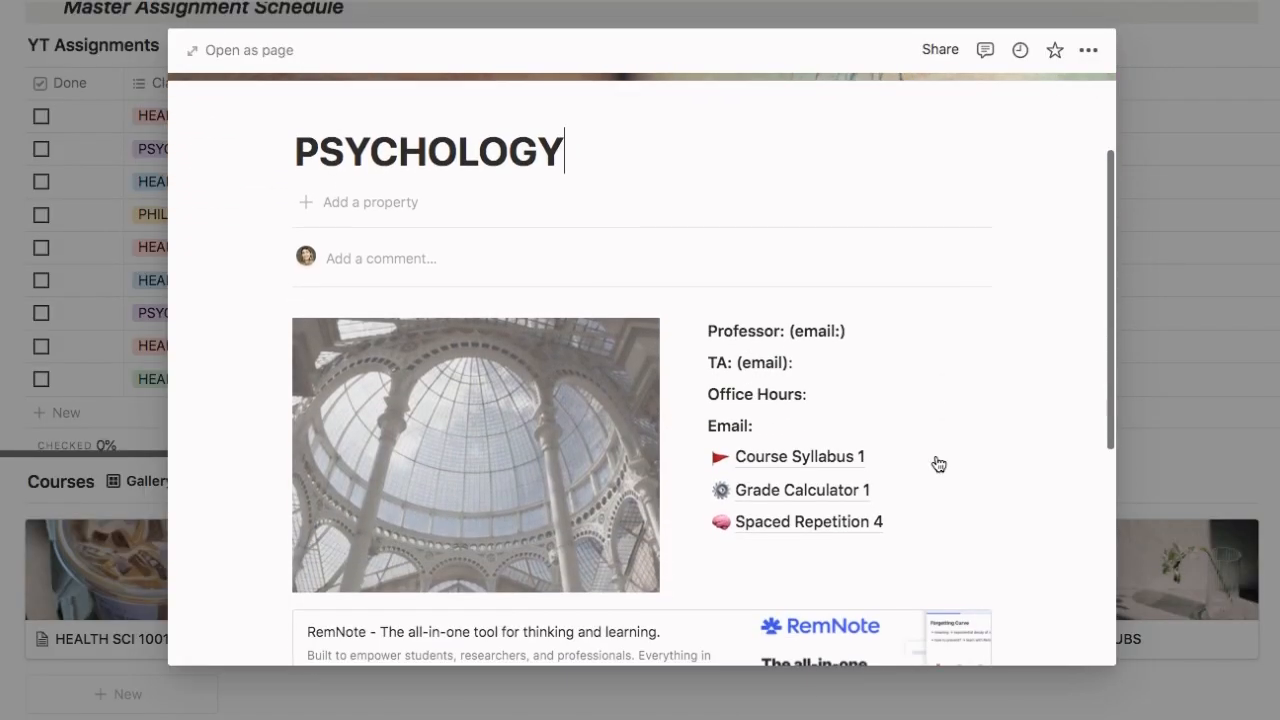
{"action": "scroll", "coordinate": [935, 453], "scroll_direction": "down", "scroll_amount": 3}
{"action": "scroll", "coordinate": [938, 464], "scroll_direction": "down", "scroll_amount": 3}
{"action": "scroll", "coordinate": [938, 464], "scroll_direction": "down", "scroll_amount": 2}
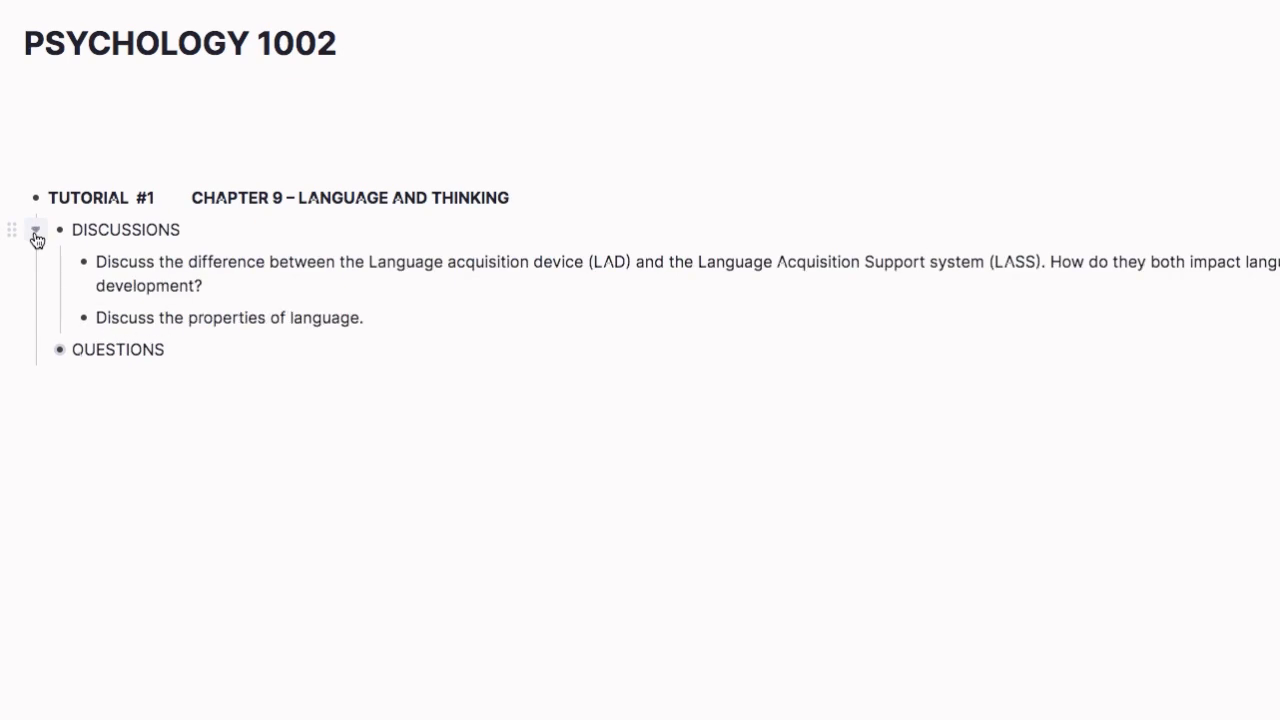
Collapse DISCUSSIONS and expand QUESTIONS to reveal the notes under question 1
{"action": "left_click", "coordinate": [37, 236]}
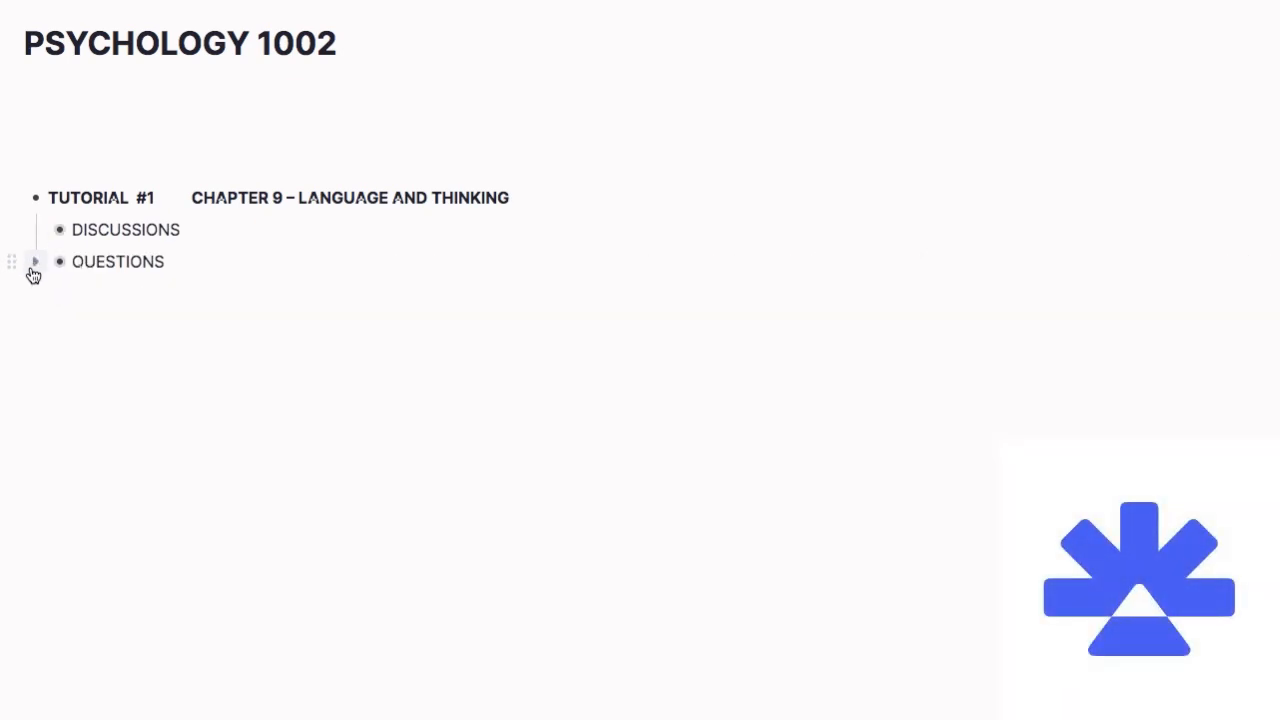
{"action": "left_click", "coordinate": [36, 262]}
{"action": "scroll", "coordinate": [241, 430], "scroll_direction": "down", "scroll_amount": 2}
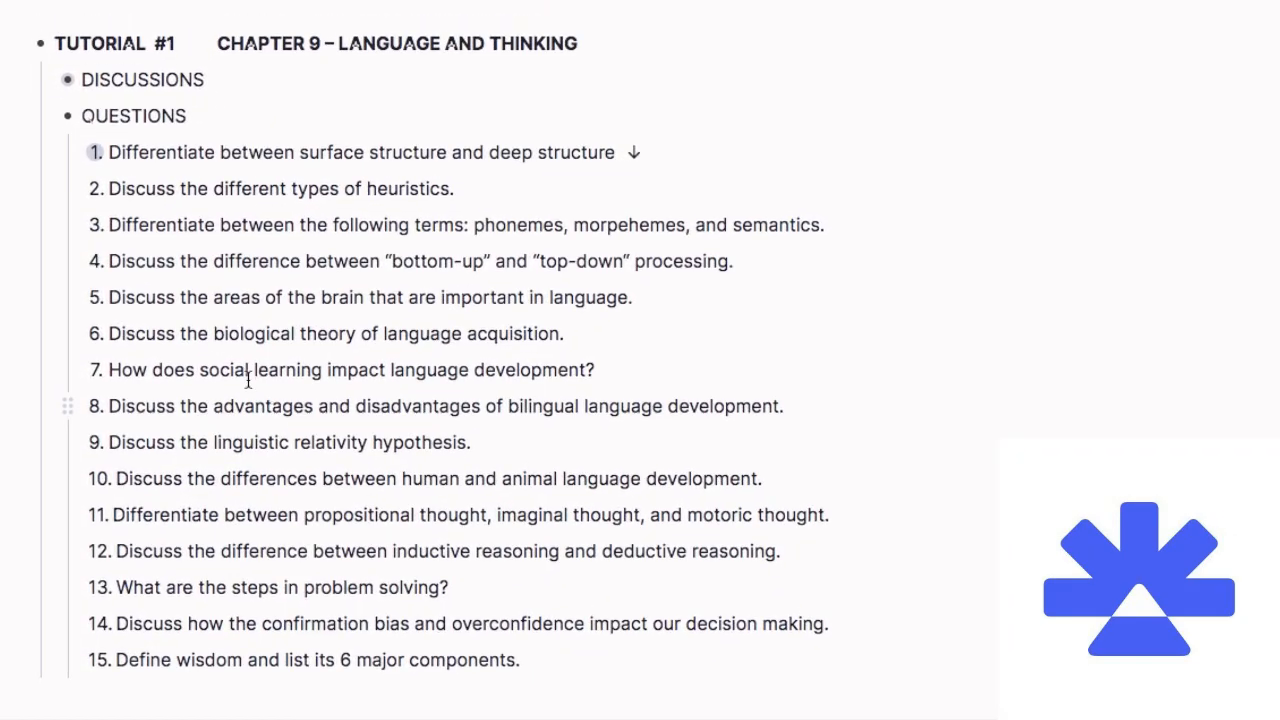
{"action": "left_click", "coordinate": [70, 153]}
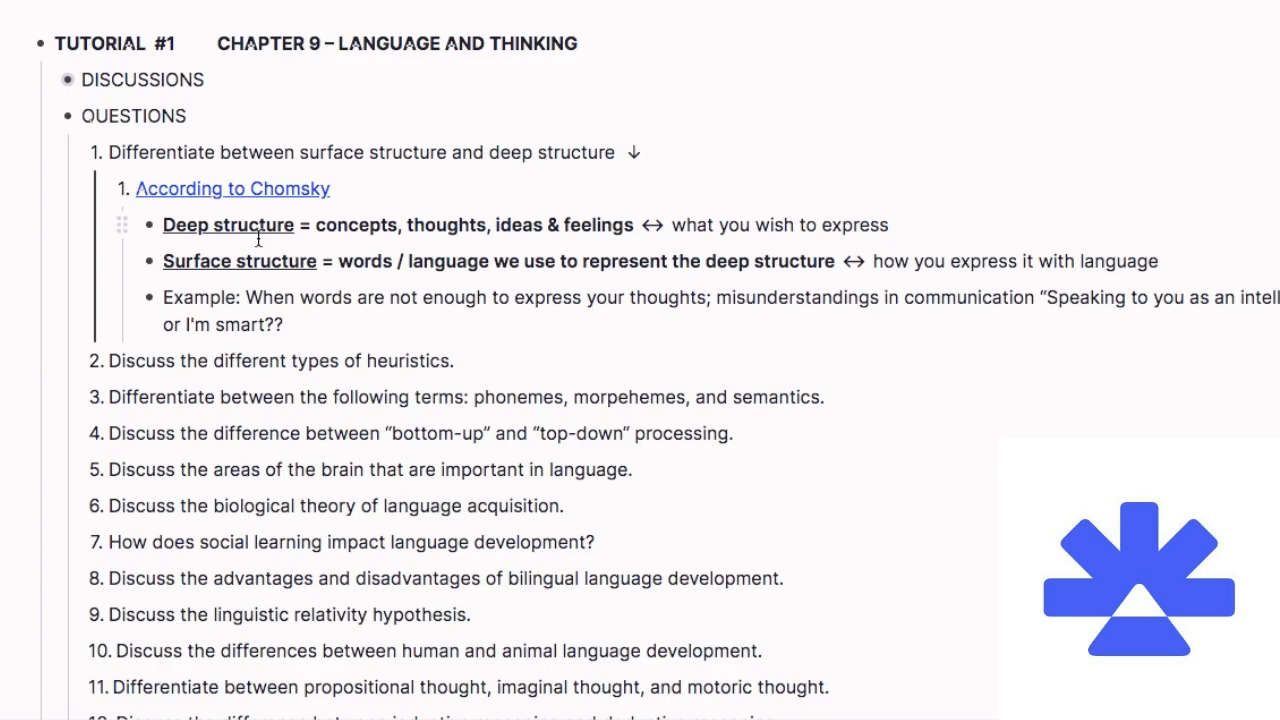
{"action": "scroll", "coordinate": [322, 281], "scroll_direction": "up", "scroll_amount": 1}
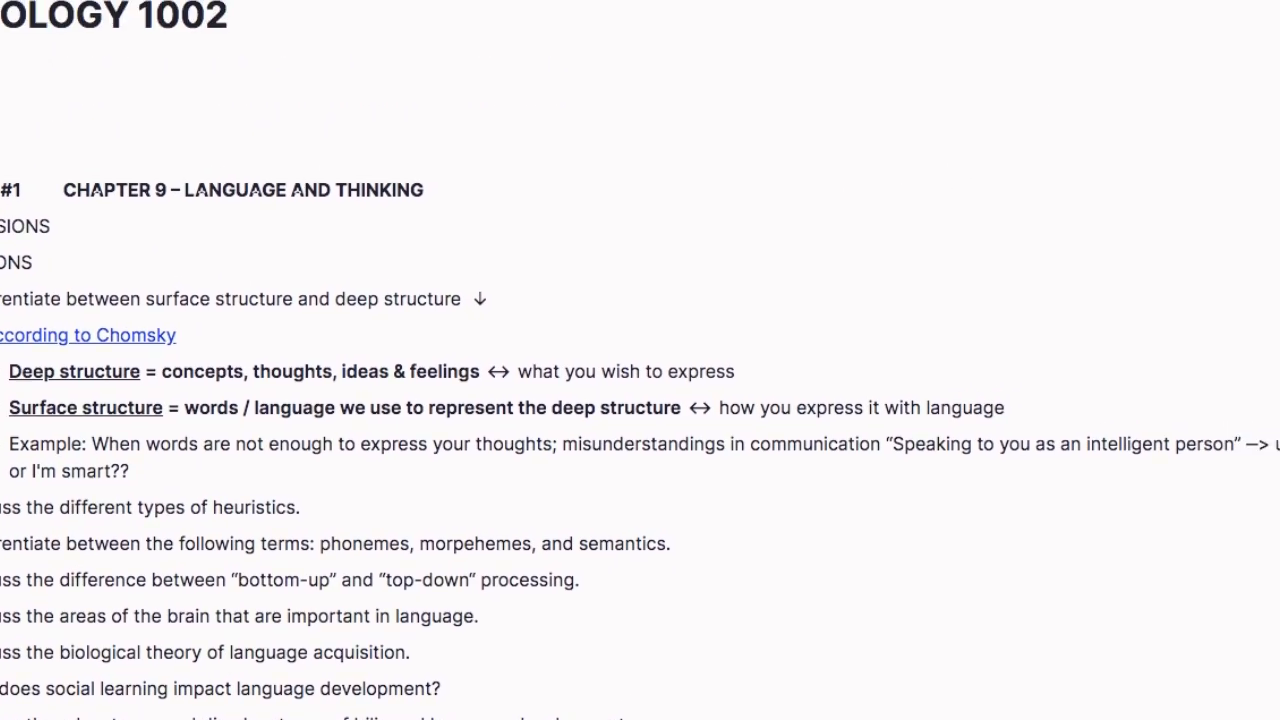
Start a flashcard practice session for PSYCHOLOGY 1002 via Practice Rem
{"action": "left_click", "coordinate": [1250, 14]}
{"action": "mouse_move", "coordinate": [1023, 58]}
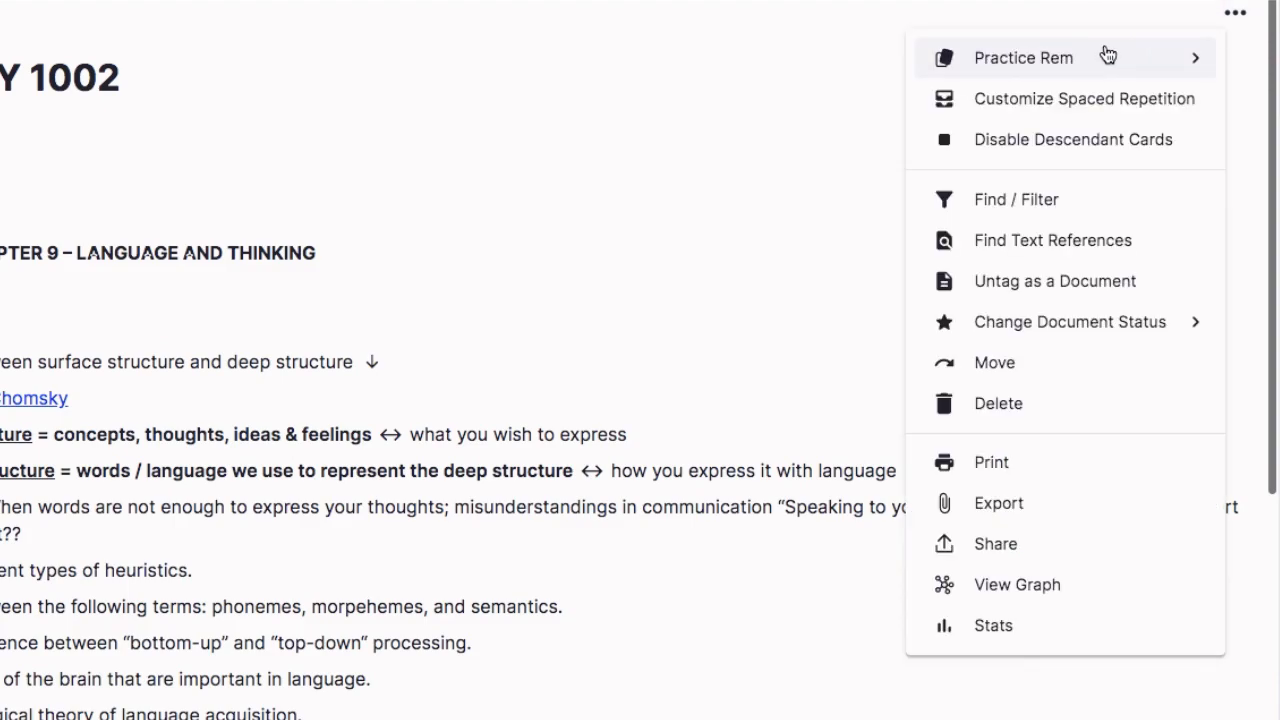
{"action": "left_click", "coordinate": [780, 67]}
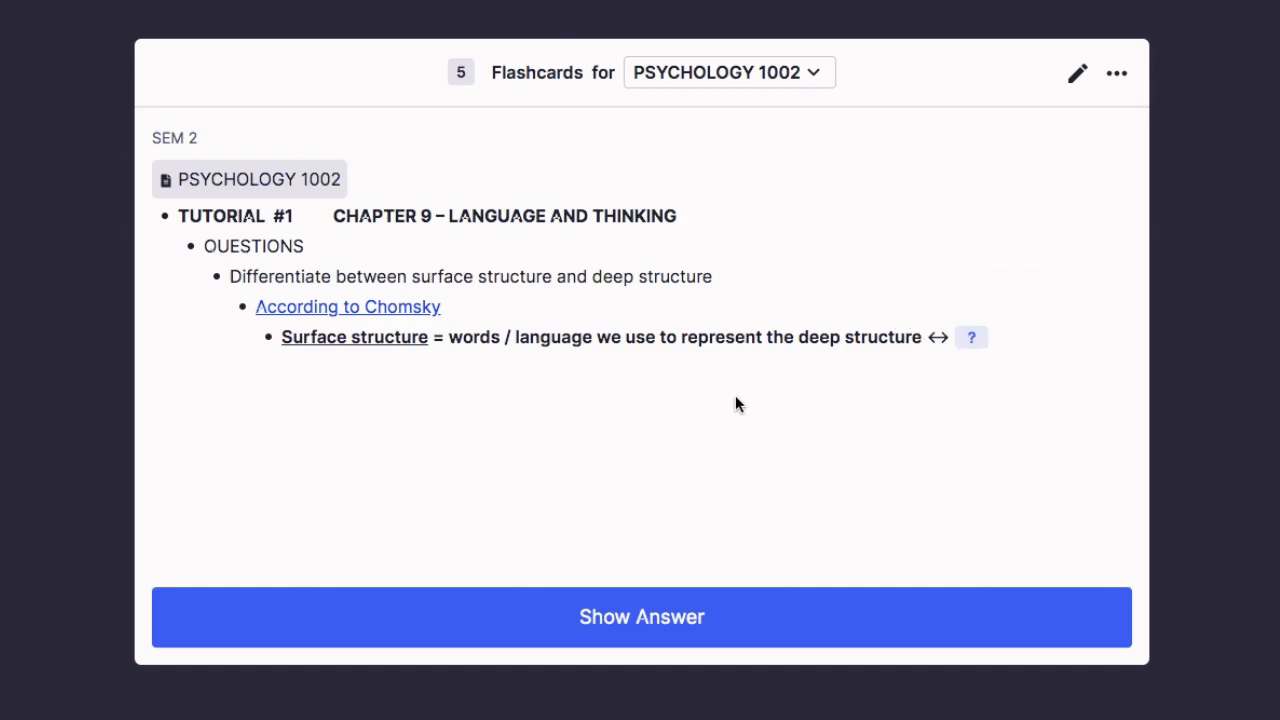
Reveal the surface structure answer, rate it 'Recalled with effort', and reveal the deep structure answer
{"action": "left_click", "coordinate": [745, 620]}
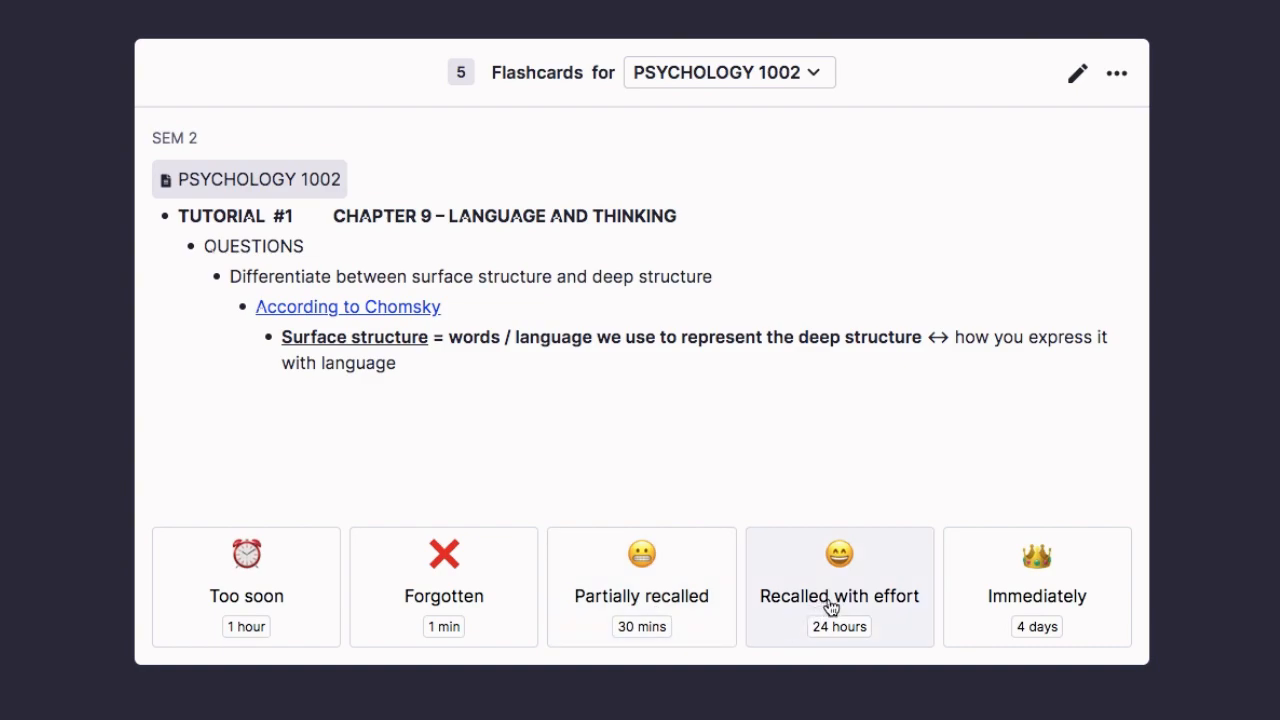
{"action": "left_click", "coordinate": [788, 588]}
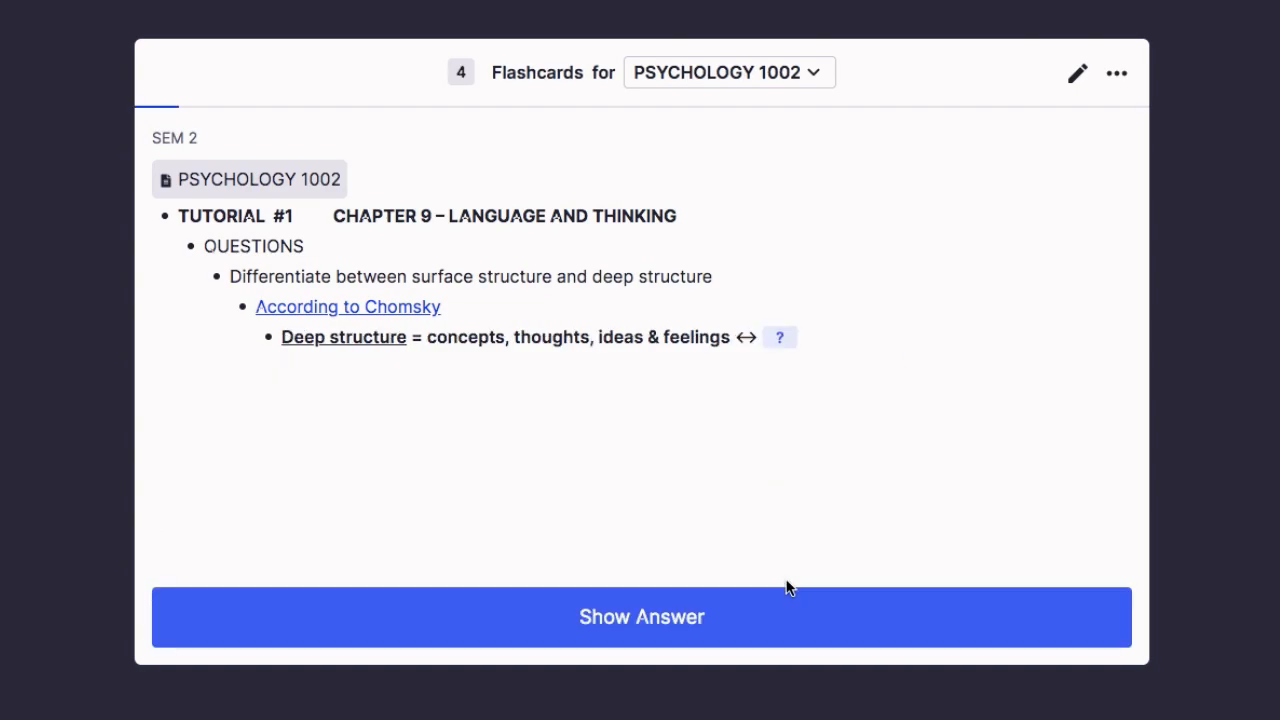
{"action": "left_click", "coordinate": [744, 613]}
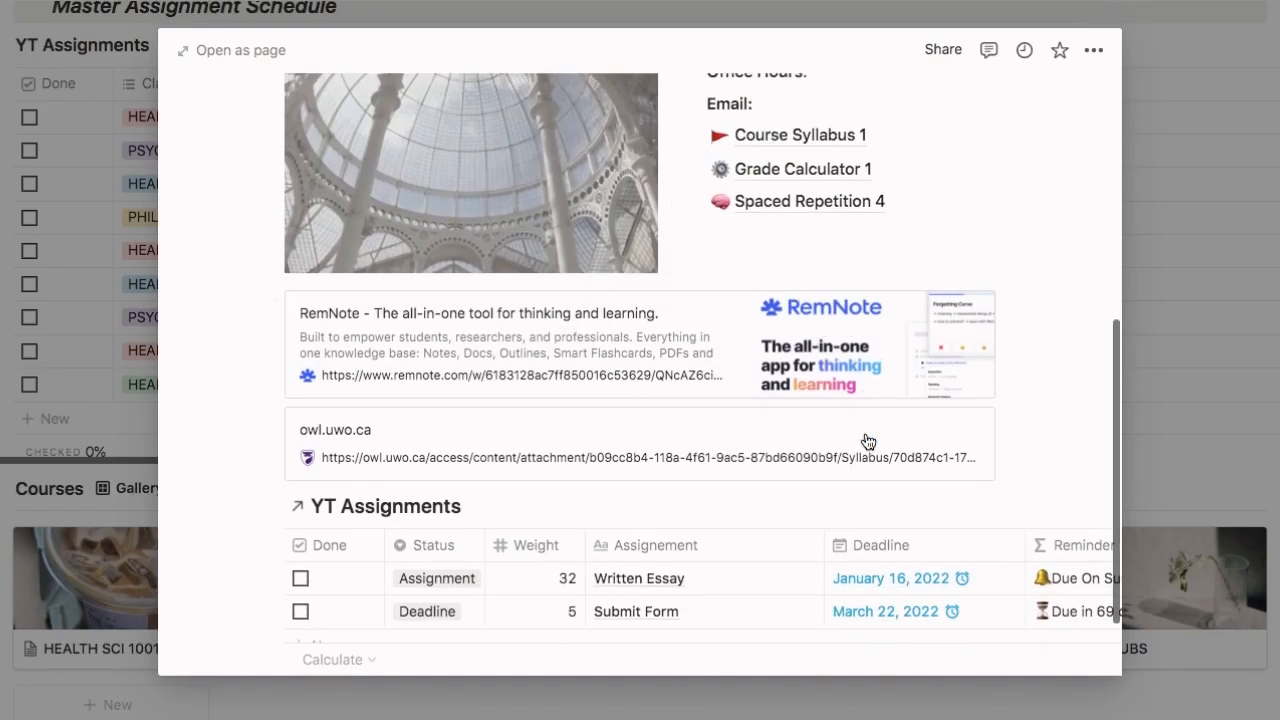
{"action": "scroll", "coordinate": [868, 440], "scroll_direction": "up", "scroll_amount": 3}
Close the PSYCHOLOGY preview and briefly peek at the CLUBS course page
{"action": "left_click", "coordinate": [1192, 367]}
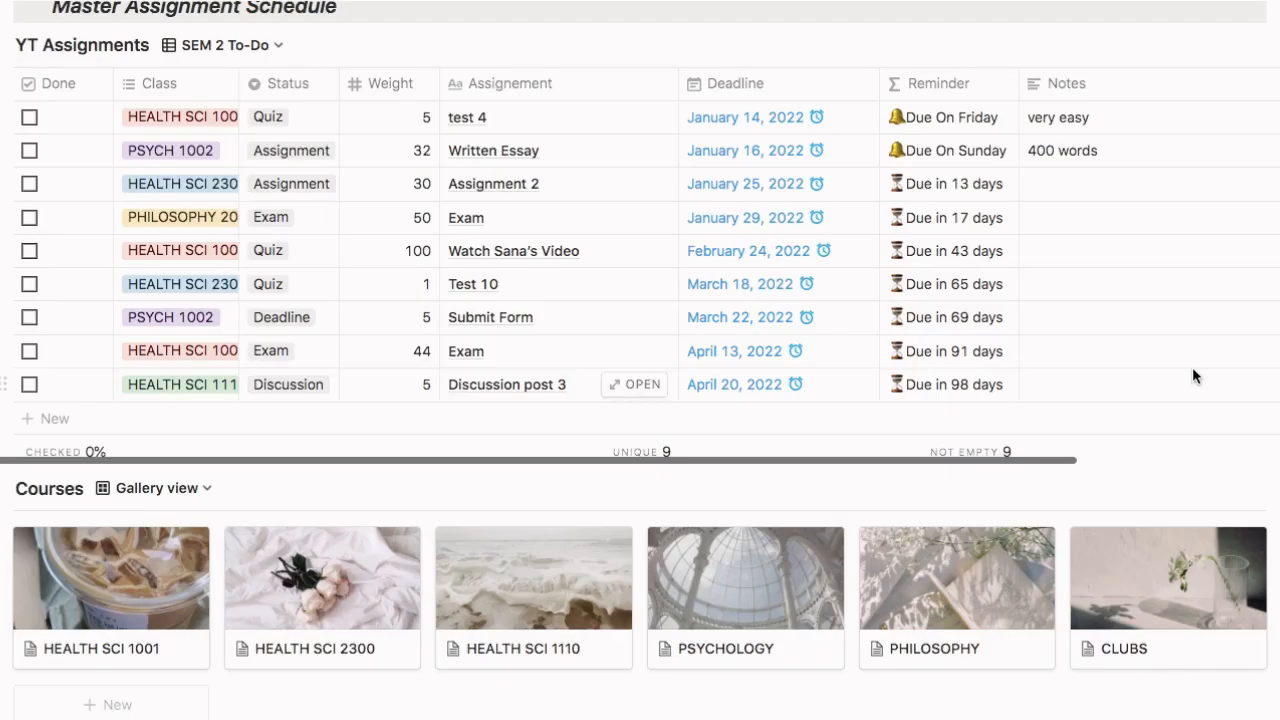
{"action": "scroll", "coordinate": [1192, 367], "scroll_direction": "down", "scroll_amount": 2}
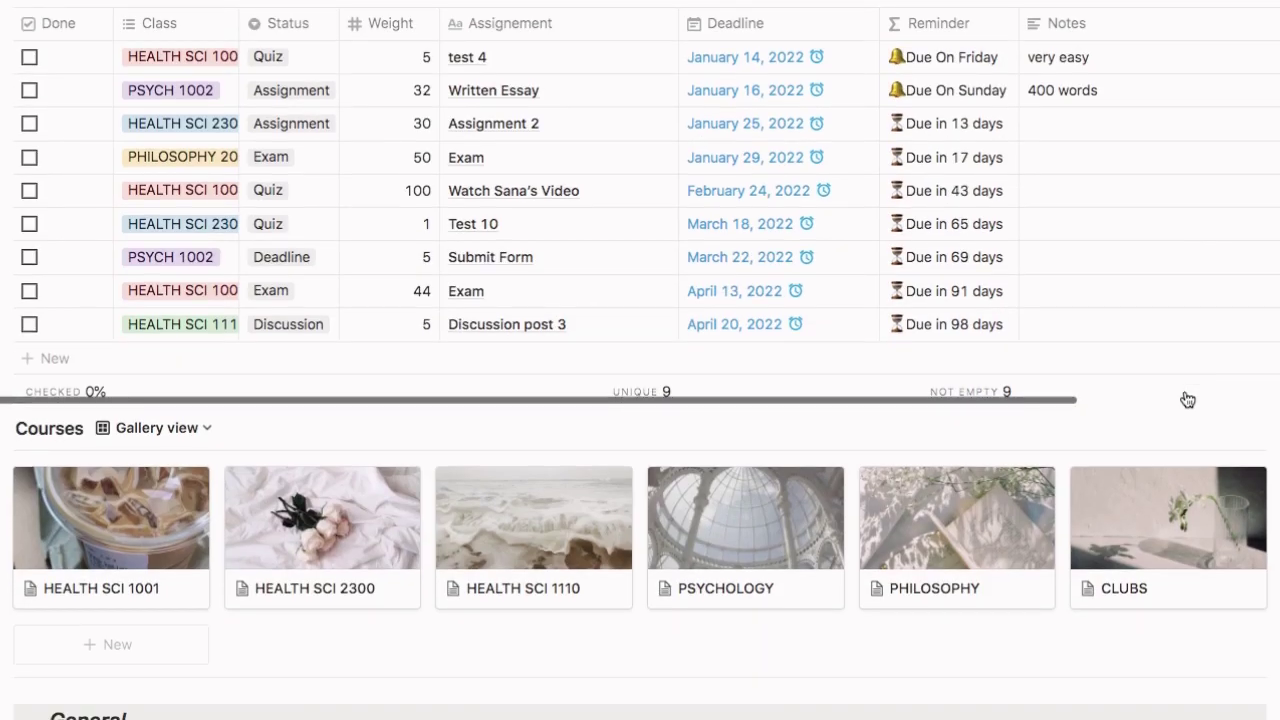
{"action": "left_click", "coordinate": [1155, 508]}
{"action": "scroll", "coordinate": [965, 490], "scroll_direction": "down", "scroll_amount": 2}
{"action": "key", "text": "Escape"}
{"action": "scroll", "coordinate": [560, 500], "scroll_direction": "down", "scroll_amount": 2}
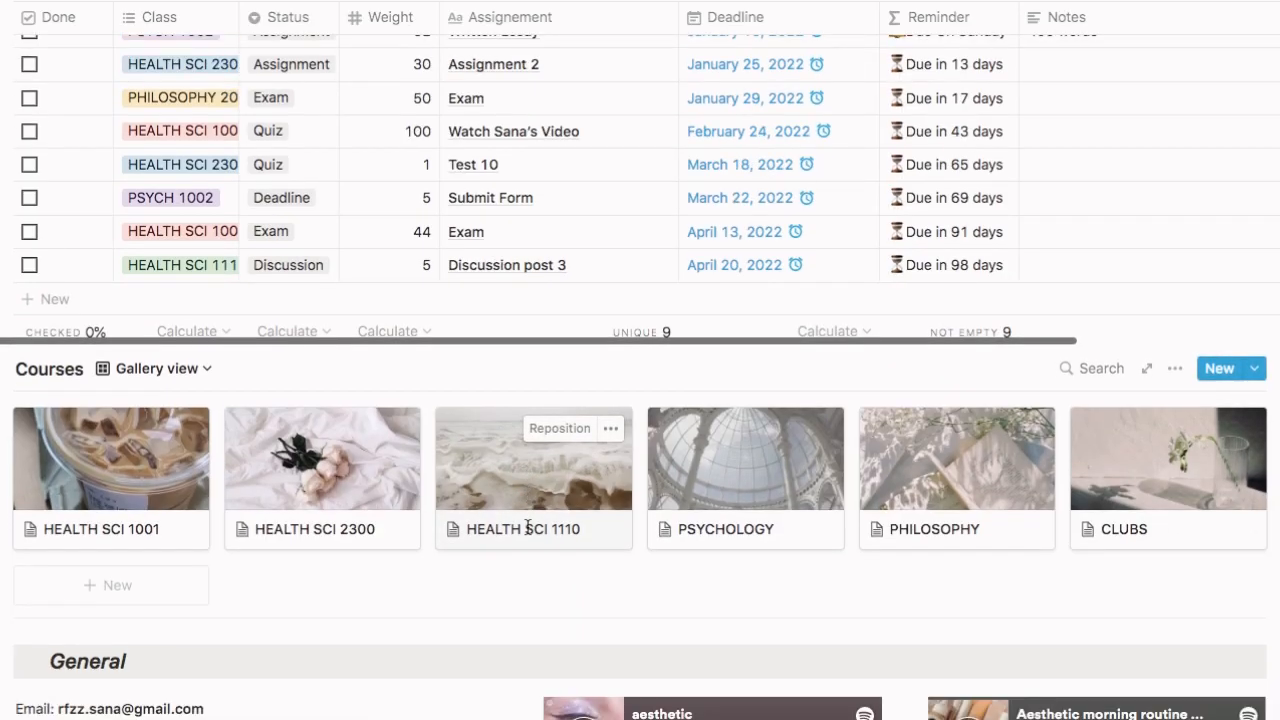
{"action": "scroll", "coordinate": [528, 527], "scroll_direction": "down", "scroll_amount": 2}
Create a new Courses gallery page from the template, then discard it, leaving six cards
{"action": "left_click", "coordinate": [171, 508]}
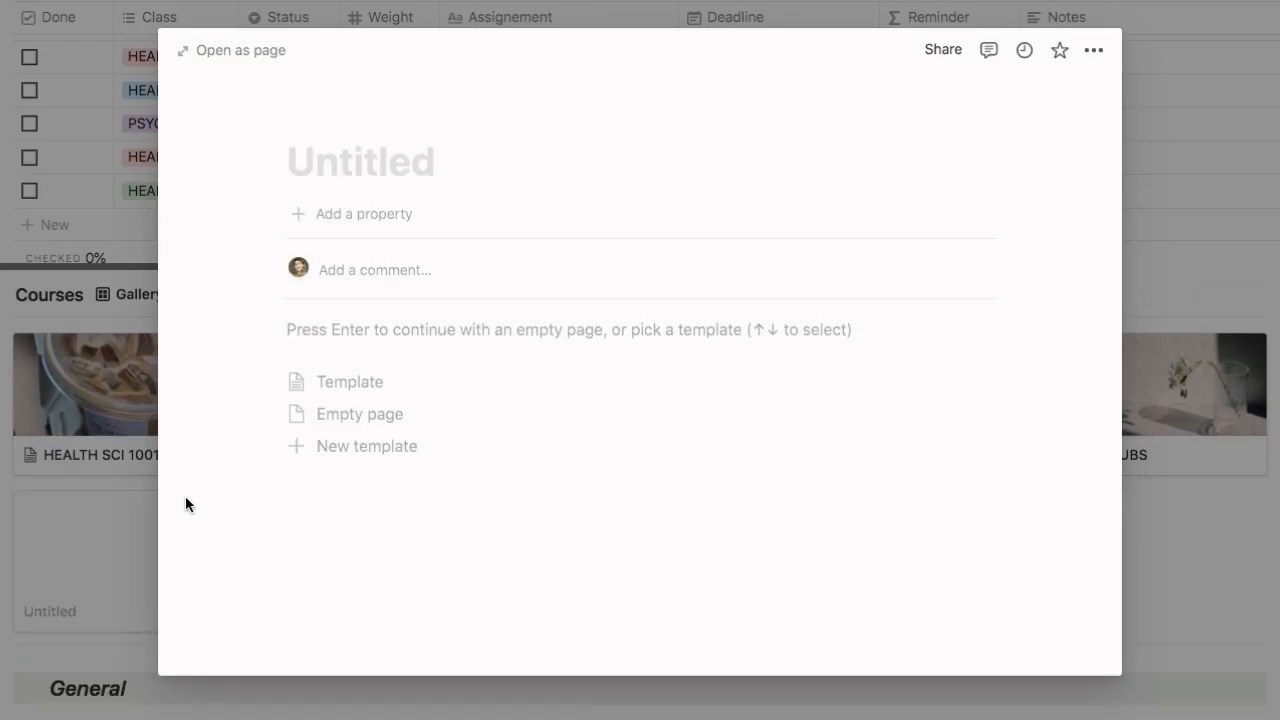
{"action": "left_click", "coordinate": [350, 382]}
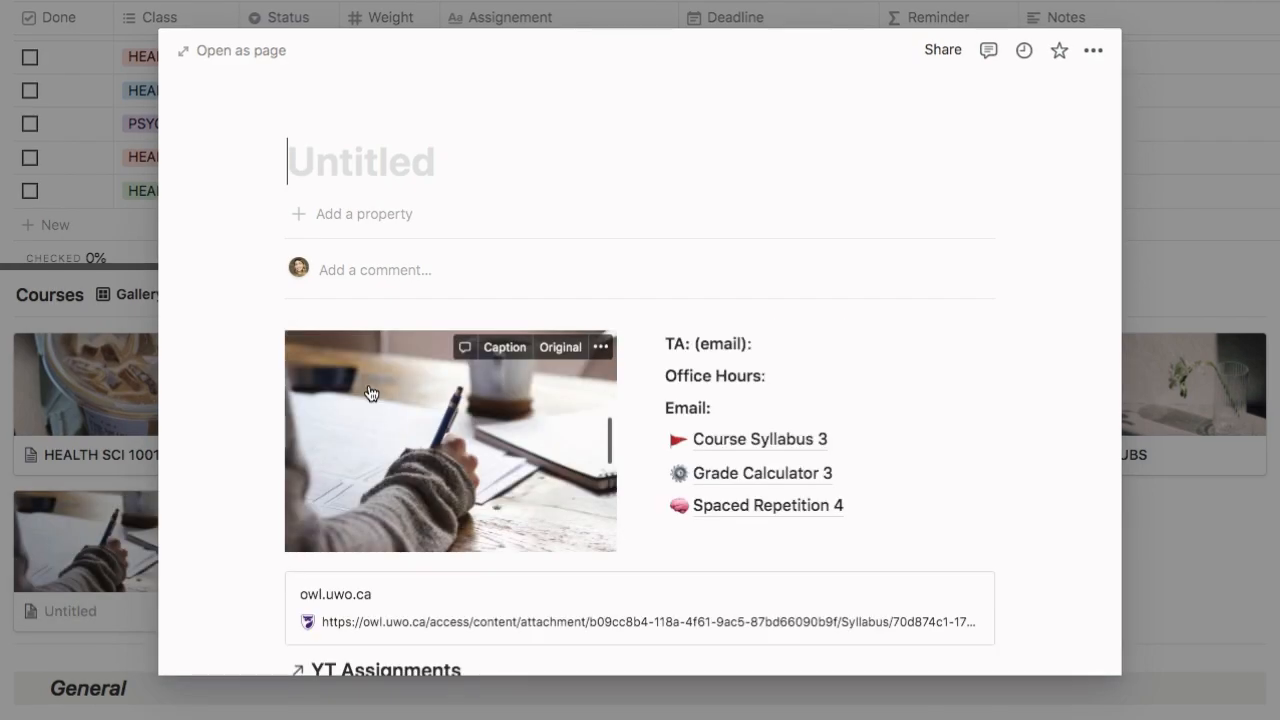
{"action": "type", "text": "Sub"}
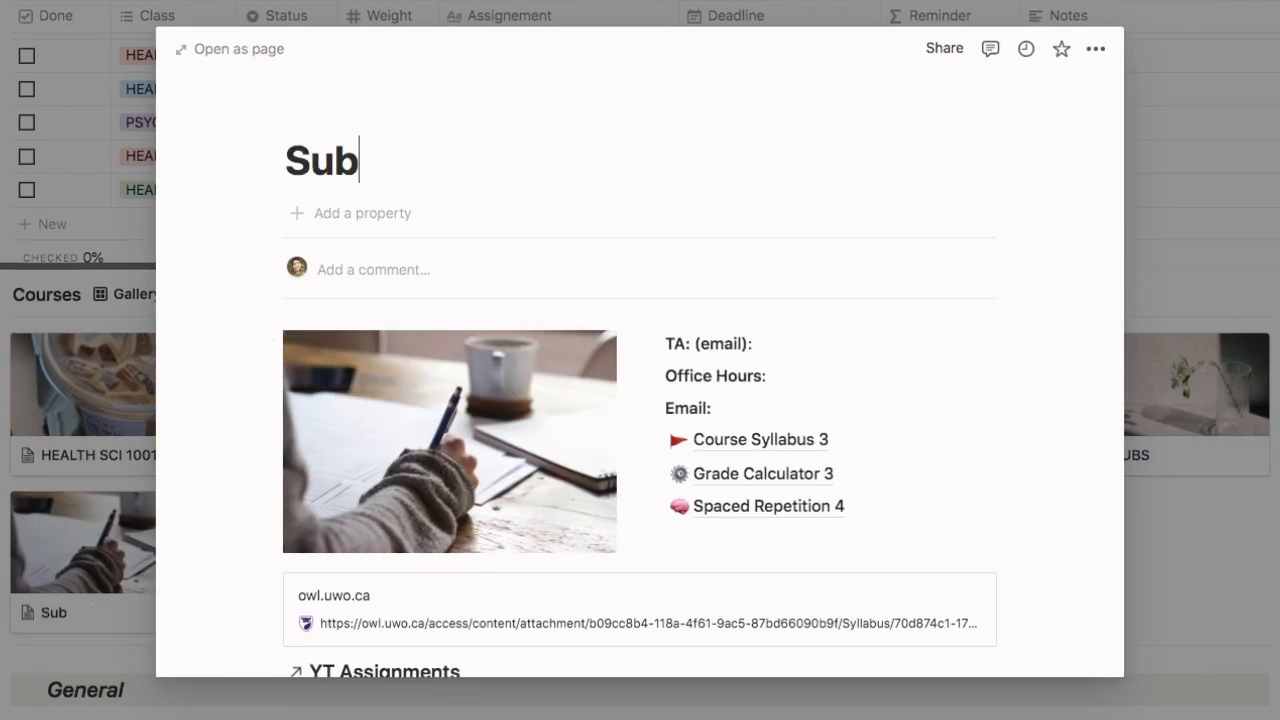
{"action": "type", "text": "scribe to sana"}
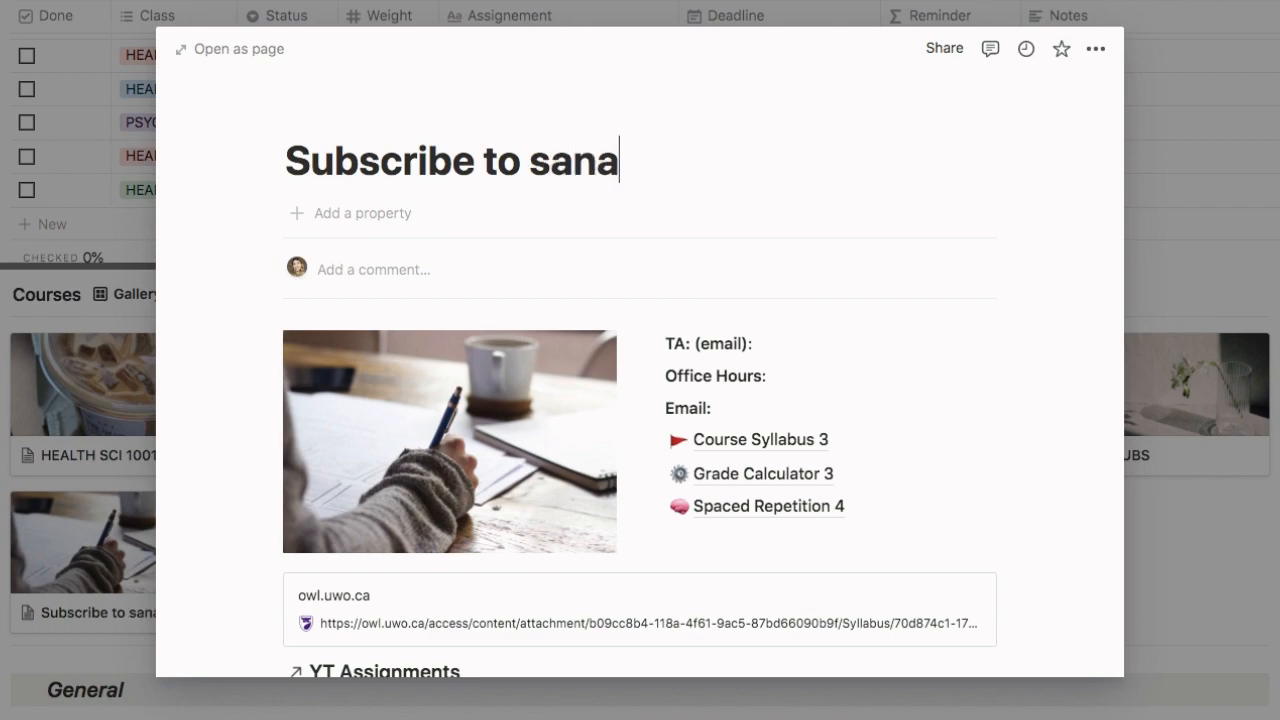
{"action": "type", "text": " rfzz :"}
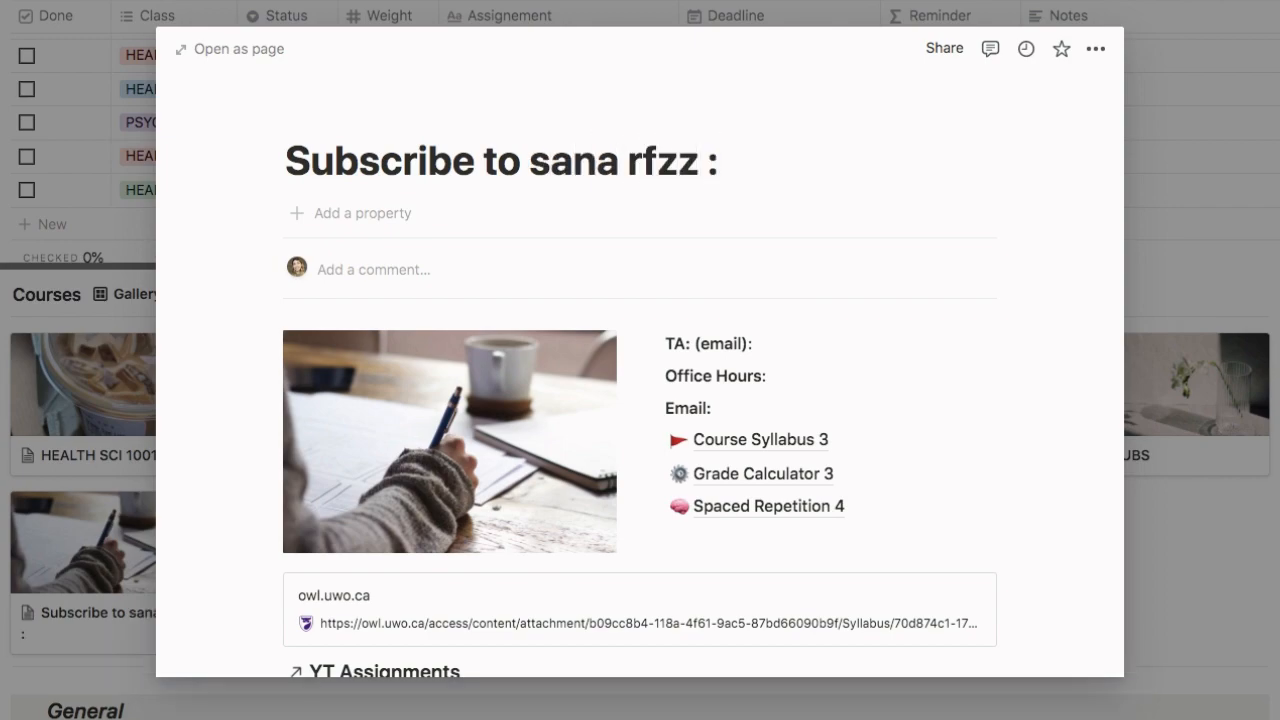
{"action": "type", "text": ")))"}
{"action": "left_click", "coordinate": [1095, 48]}
{"action": "key", "text": "Escape"}
{"action": "key", "text": "ctrl+z"}
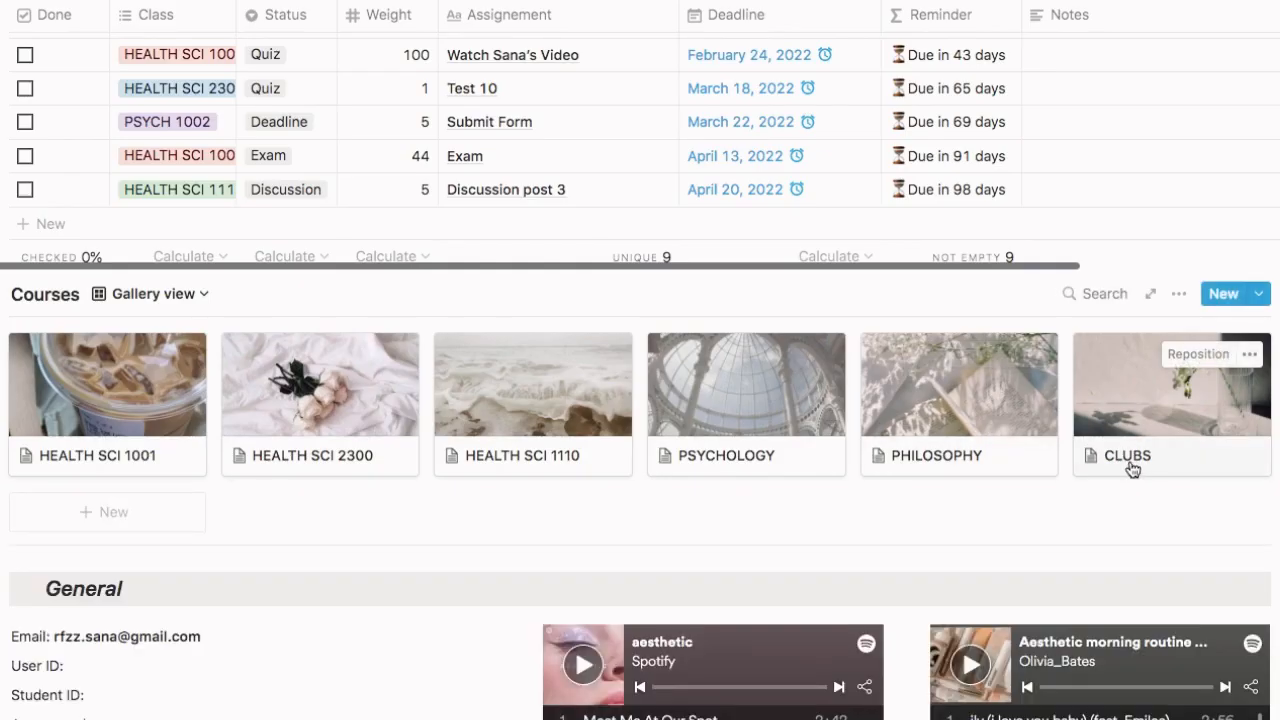
{"action": "scroll", "coordinate": [1130, 465], "scroll_direction": "down", "scroll_amount": 5}
{"action": "scroll", "coordinate": [1007, 468], "scroll_direction": "down", "scroll_amount": 3}
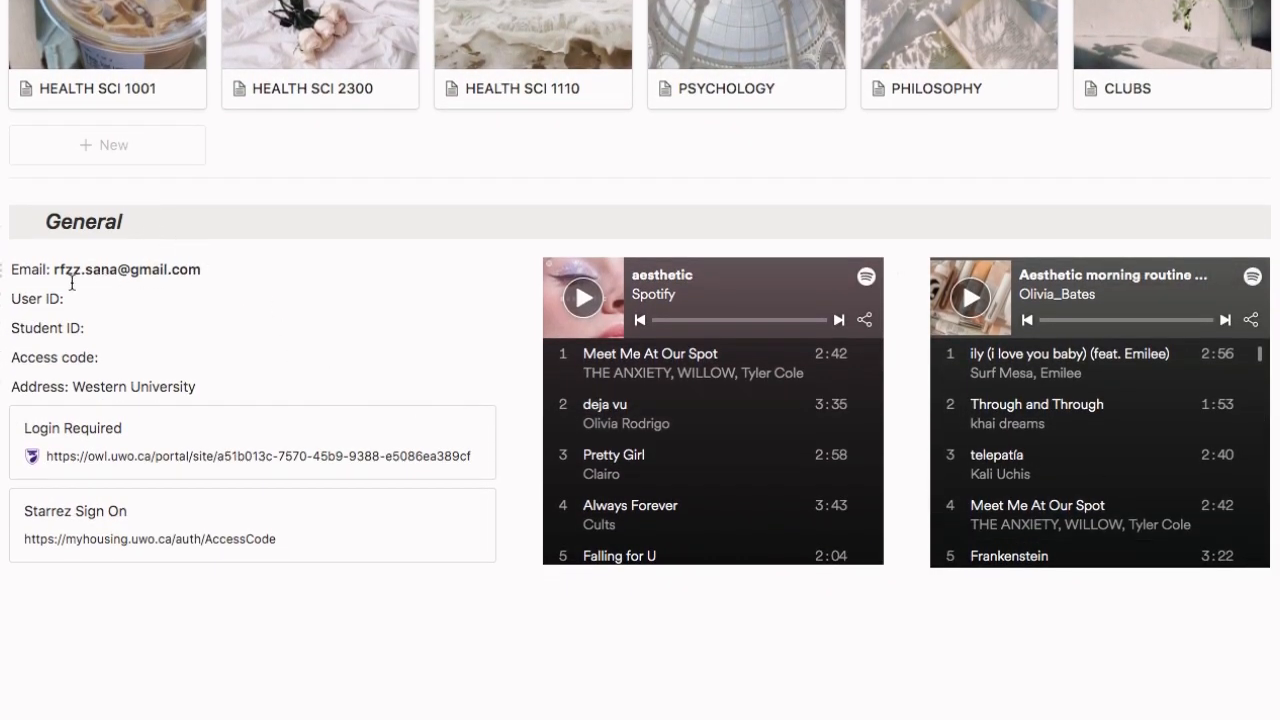
{"action": "mouse_move", "coordinate": [712, 410]}
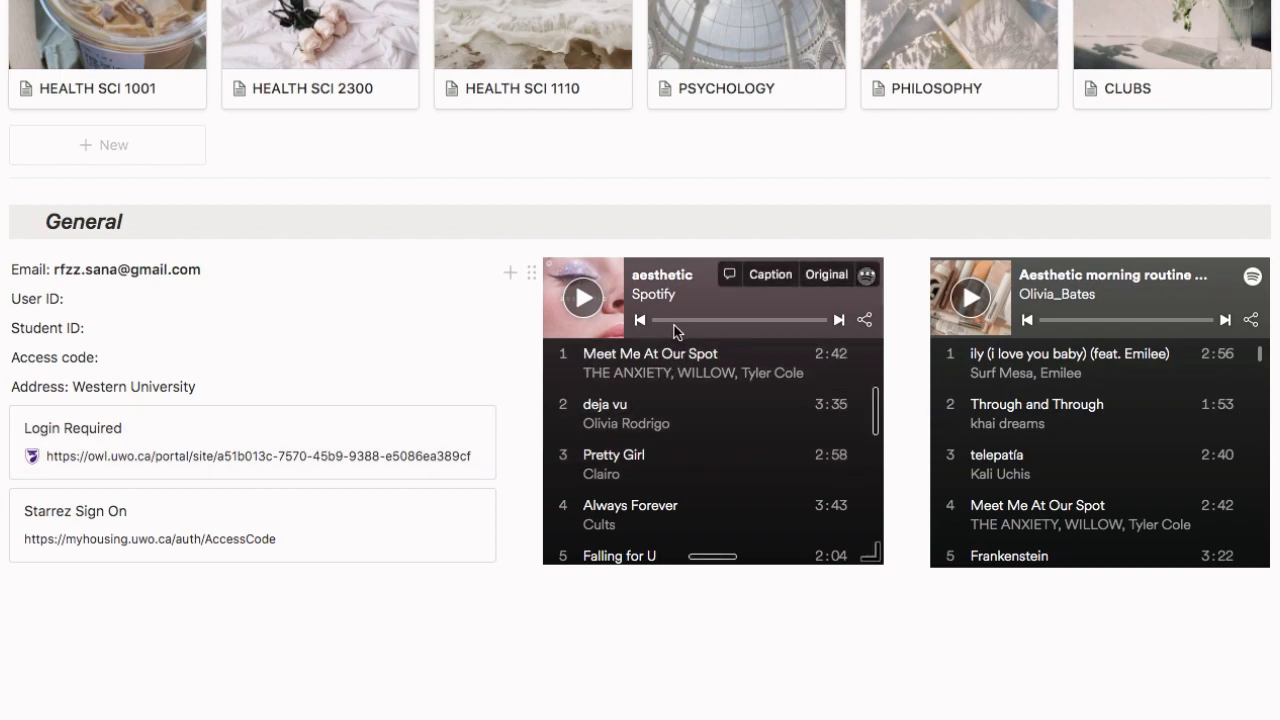
{"action": "scroll", "coordinate": [678, 442], "scroll_direction": "down", "scroll_amount": 5}
{"action": "scroll", "coordinate": [678, 442], "scroll_direction": "down", "scroll_amount": 5}
{"action": "scroll", "coordinate": [678, 442], "scroll_direction": "down", "scroll_amount": 3}
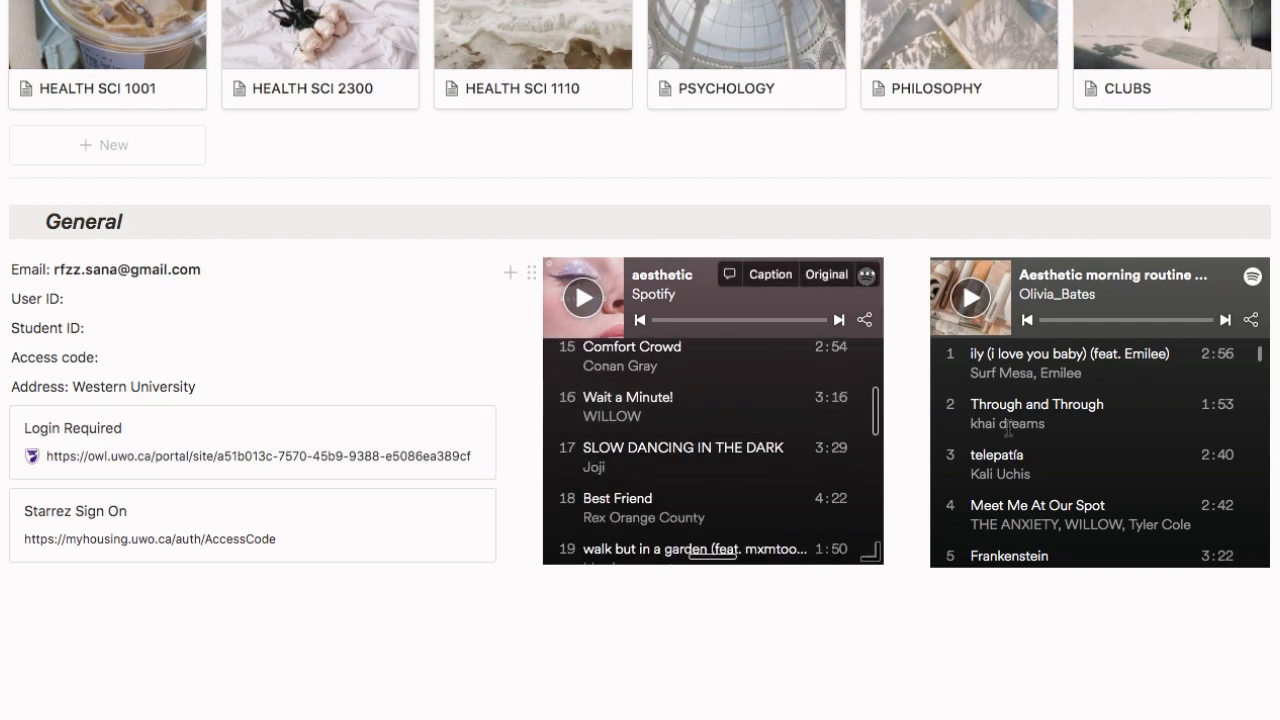
{"action": "scroll", "coordinate": [1102, 452], "scroll_direction": "down", "scroll_amount": 3}
{"action": "scroll", "coordinate": [1102, 452], "scroll_direction": "down", "scroll_amount": 4}
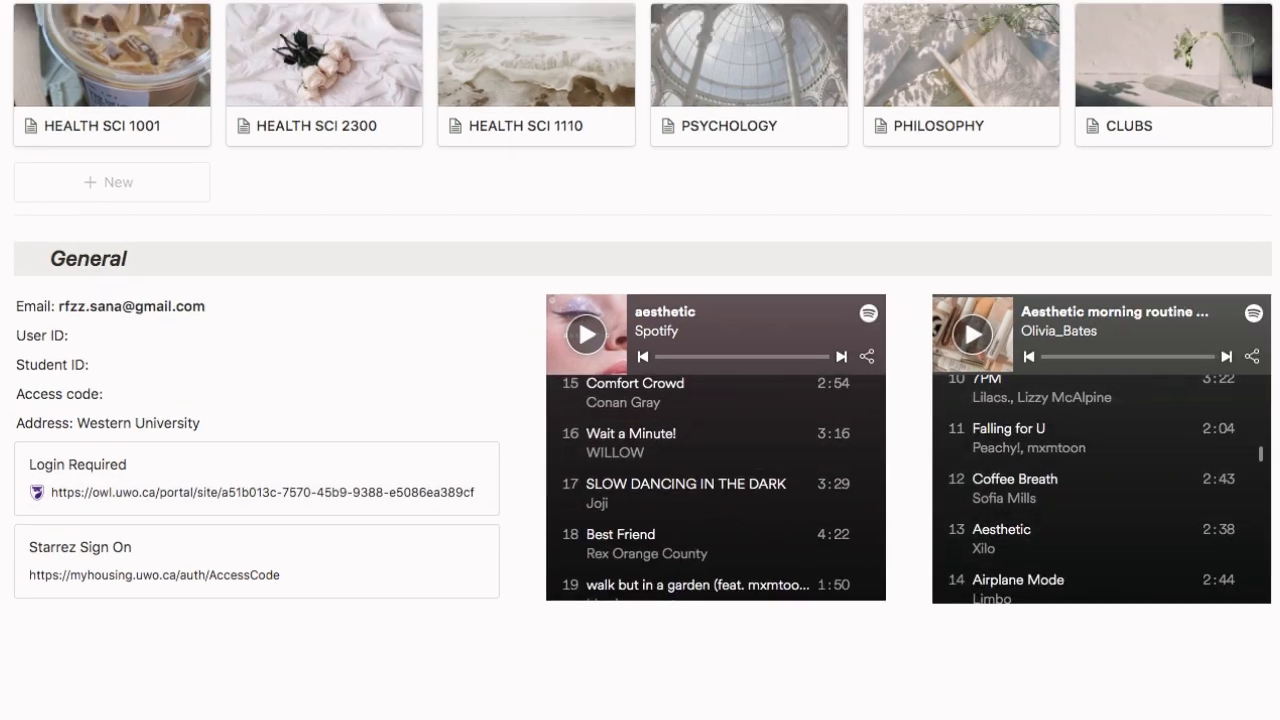
{"action": "scroll", "coordinate": [1102, 452], "scroll_direction": "up", "scroll_amount": 1}
{"action": "scroll", "coordinate": [640, 400], "scroll_direction": "up", "scroll_amount": 4}
{"action": "scroll", "coordinate": [640, 400], "scroll_direction": "up", "scroll_amount": 3}
{"action": "scroll", "coordinate": [640, 400], "scroll_direction": "up", "scroll_amount": 4}
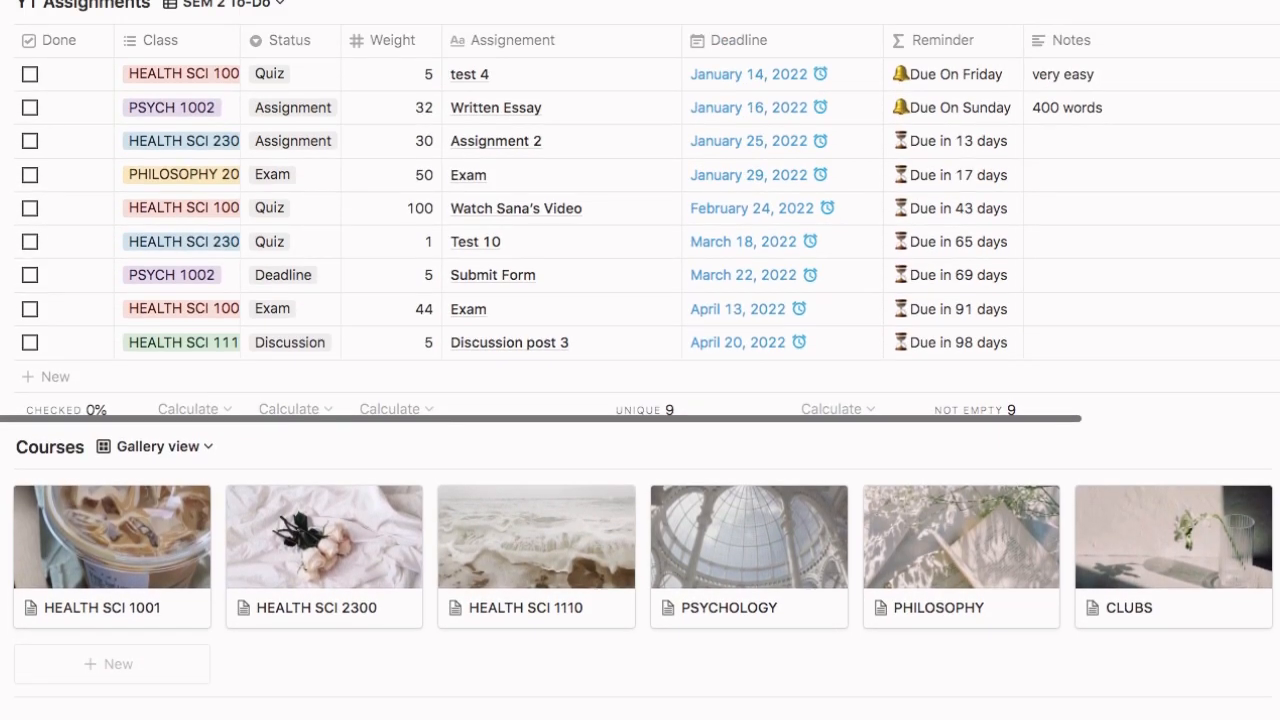
{"action": "scroll", "coordinate": [640, 400], "scroll_direction": "up", "scroll_amount": 4}
{"action": "scroll", "coordinate": [640, 400], "scroll_direction": "up", "scroll_amount": 3}
{"action": "scroll", "coordinate": [640, 400], "scroll_direction": "up", "scroll_amount": 3}
{"action": "scroll", "coordinate": [640, 400], "scroll_direction": "up", "scroll_amount": 1}
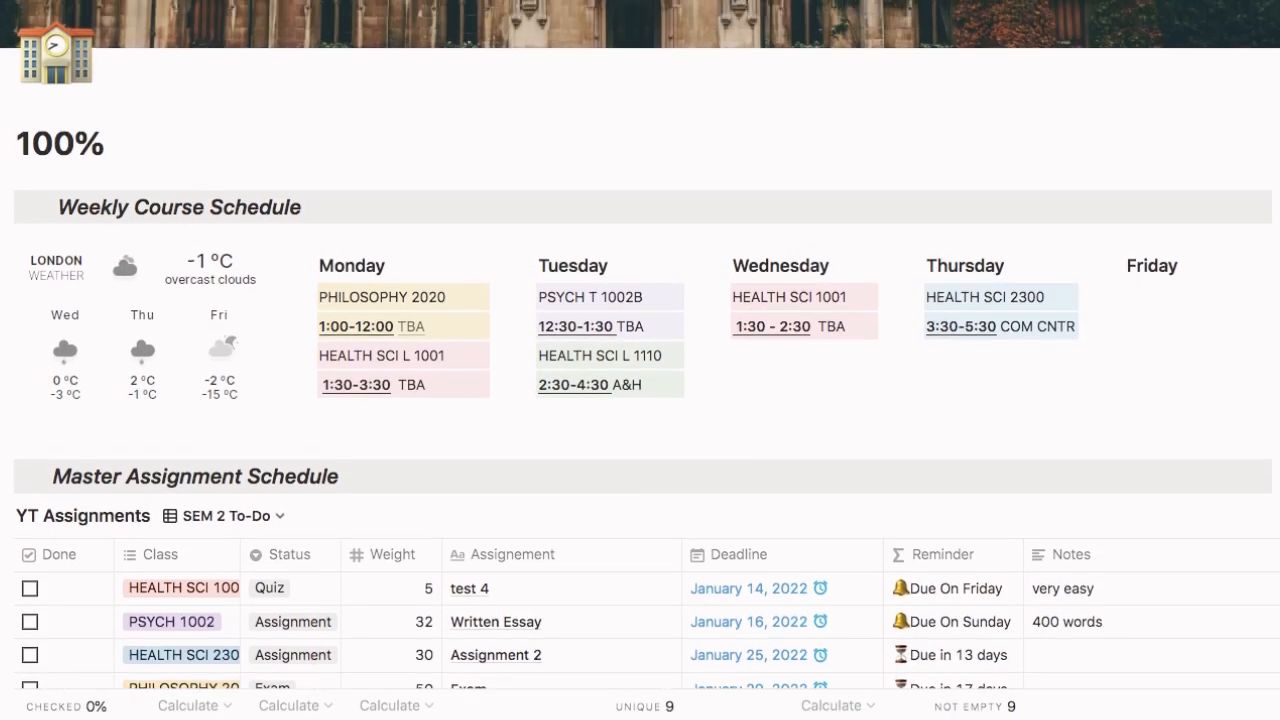